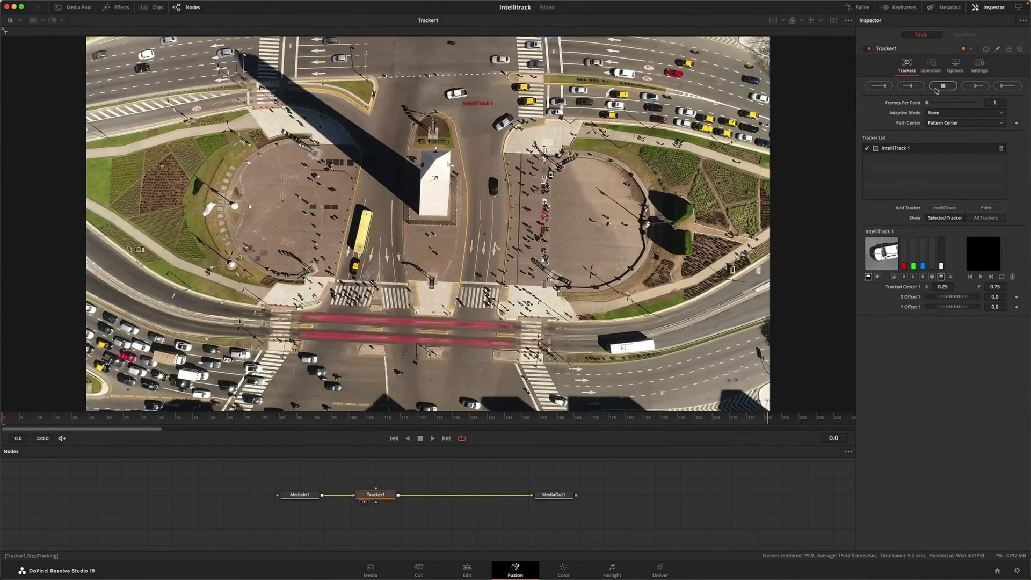
- Add IntelliTrack 2 to Tracker1 with the IntelliTrack button under Add Tracker
super+click(514, 129)
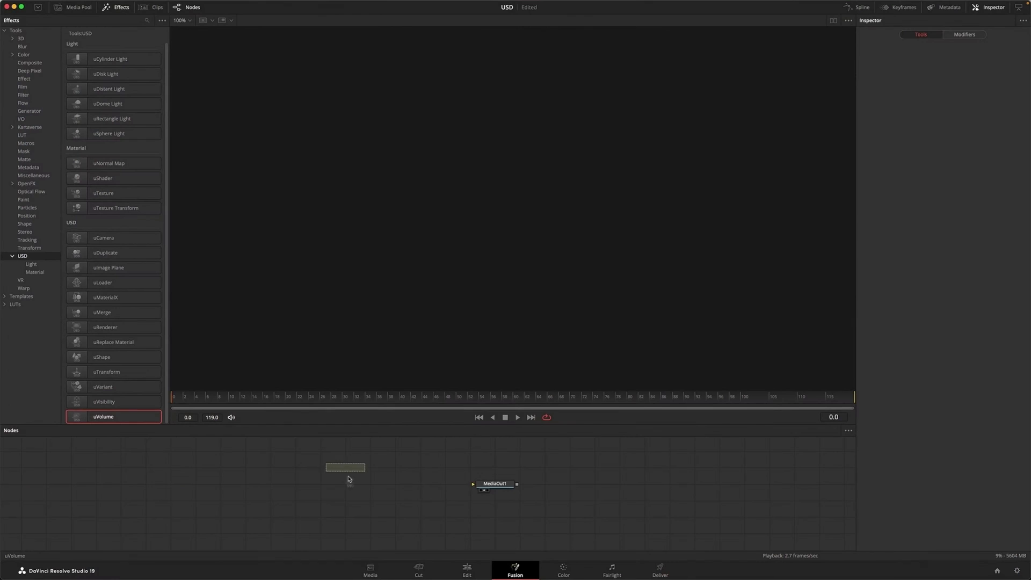
- Add a uVolume node loading fluid_data_0250.vdb and raise its Temperature so the flame whitens
drag(376, 487, 375, 488)
click(440, 135)
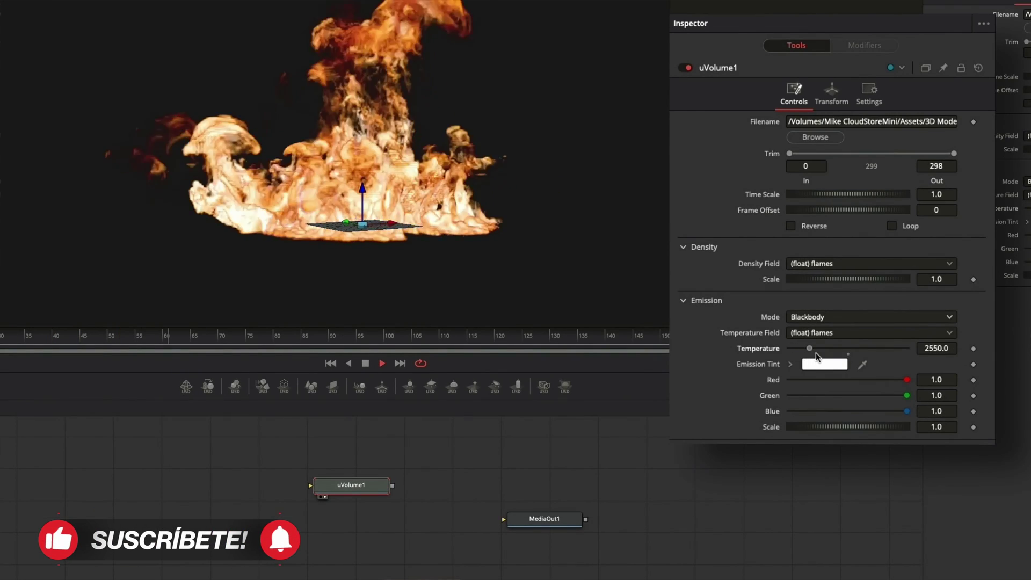
drag(791, 349, 891, 355)
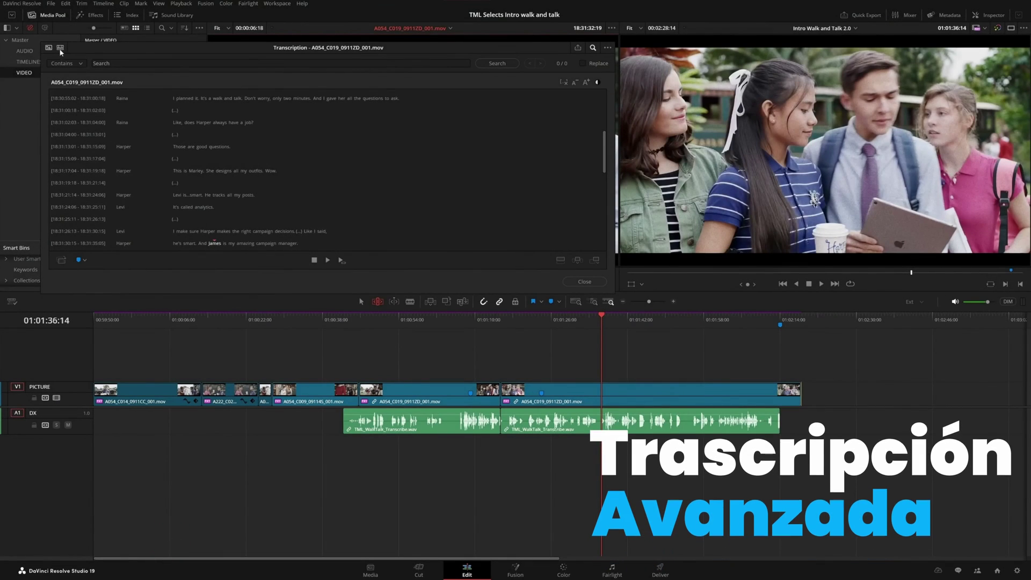
- Ripple-delete two dialogue lines from the timeline transcript
click(60, 47)
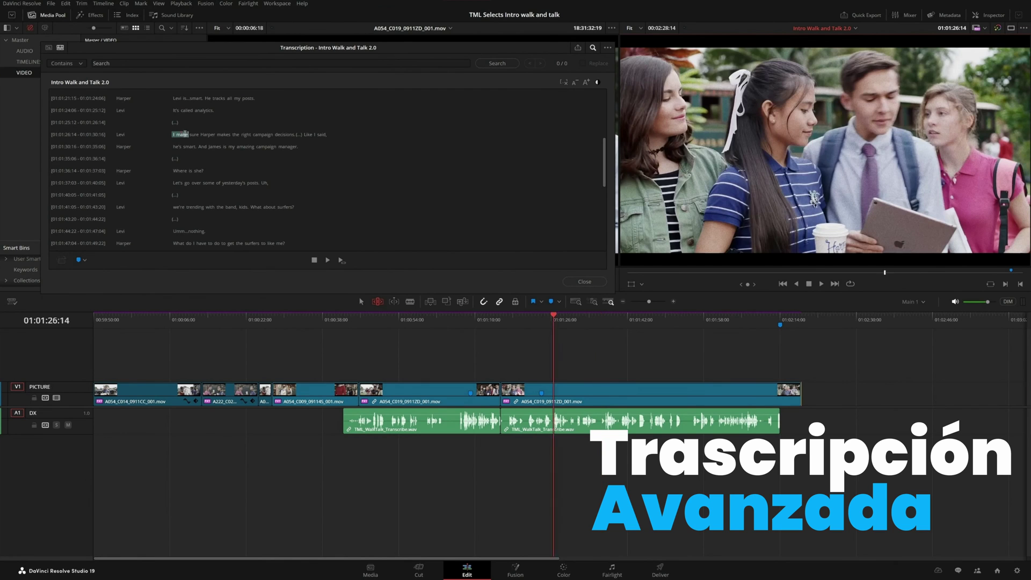
drag(184, 134, 307, 148)
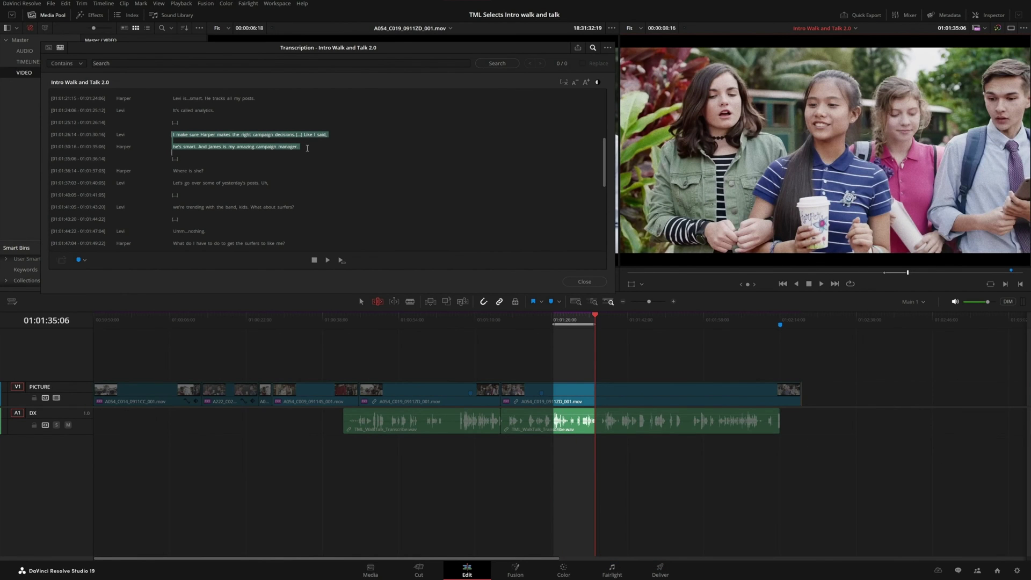
key(BackSpace)
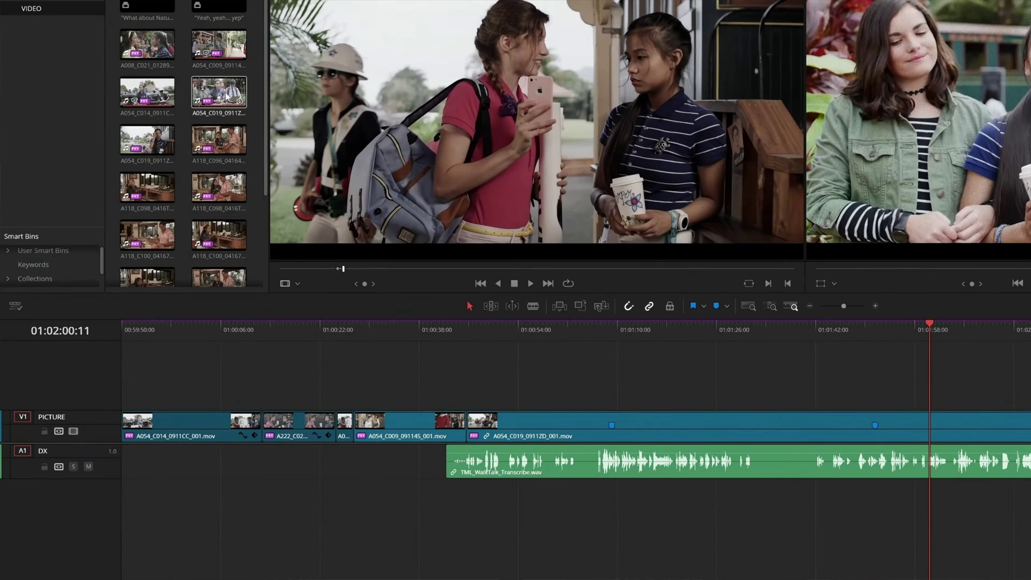
- Transcribe the media pool clip with speaker detection and rename the first detected speaker
right_click(224, 95)
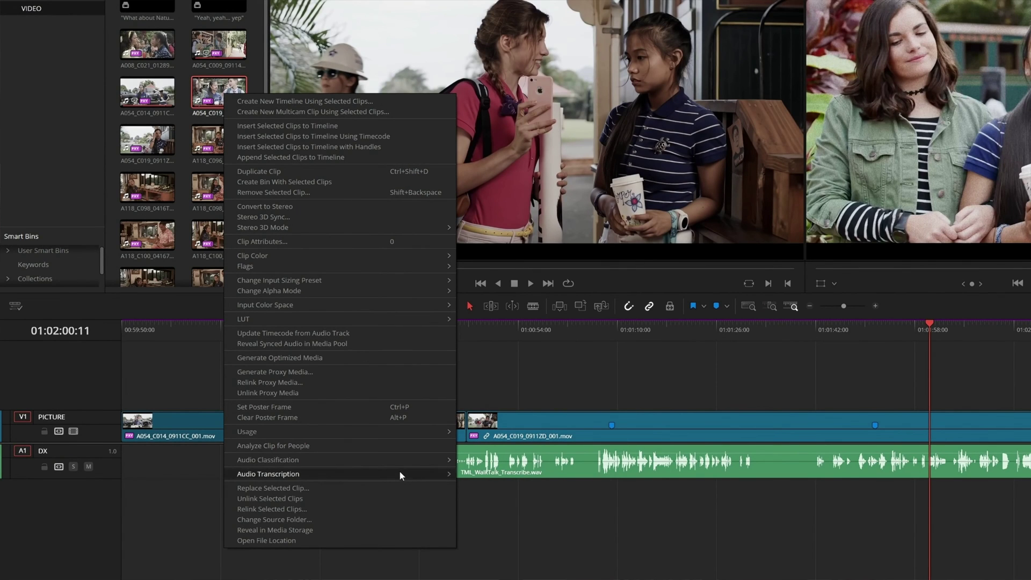
mouse_move(400, 474)
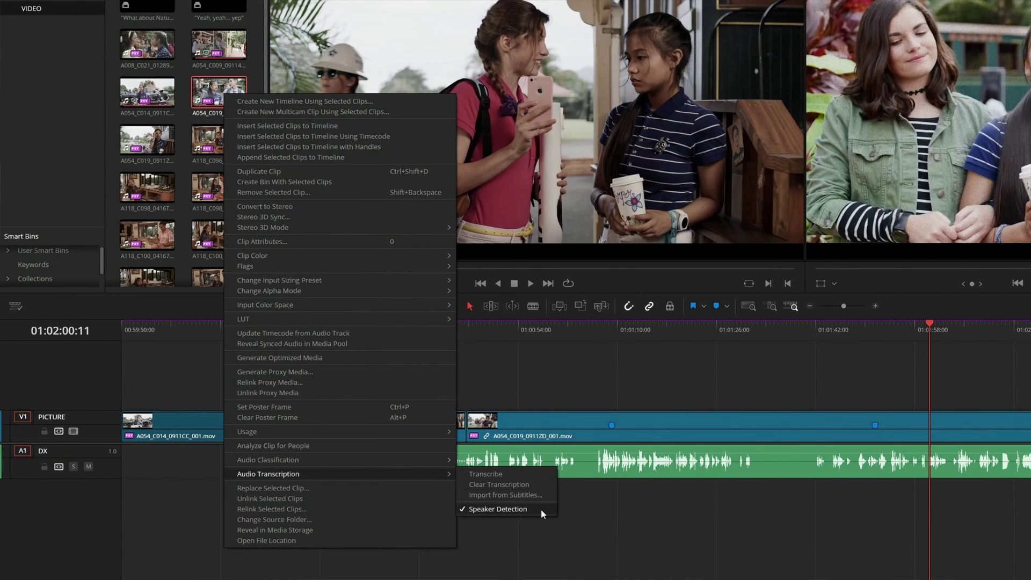
click(514, 476)
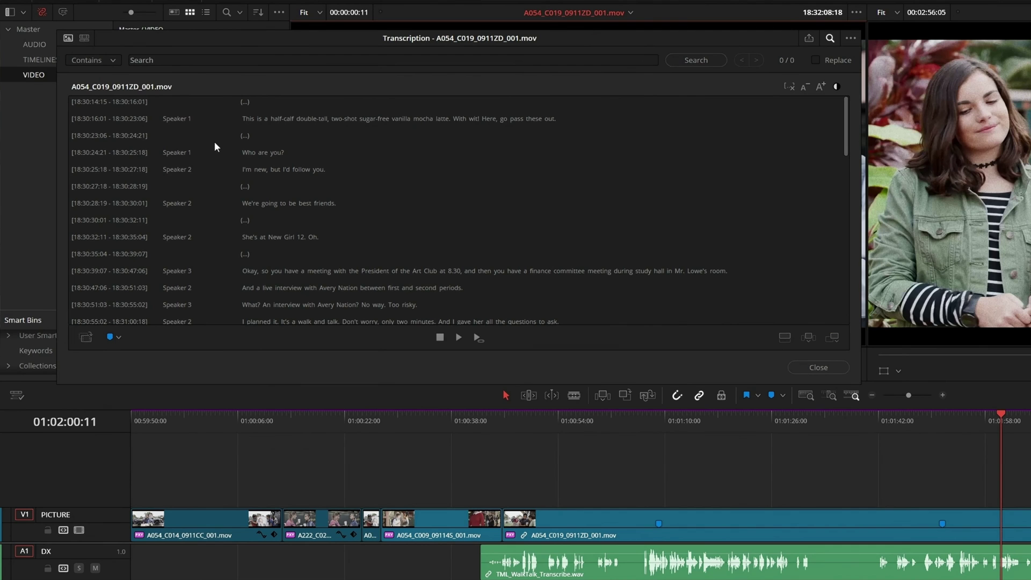
double_click(185, 120)
key(Return)
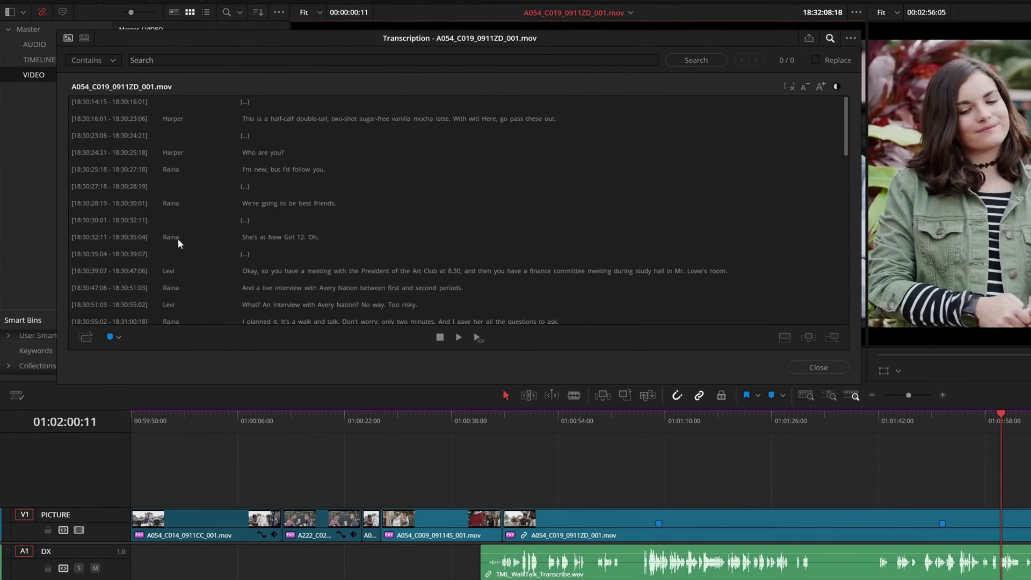
- Reassign one transcript line to a different speaker
right_click(177, 237)
click(182, 215)
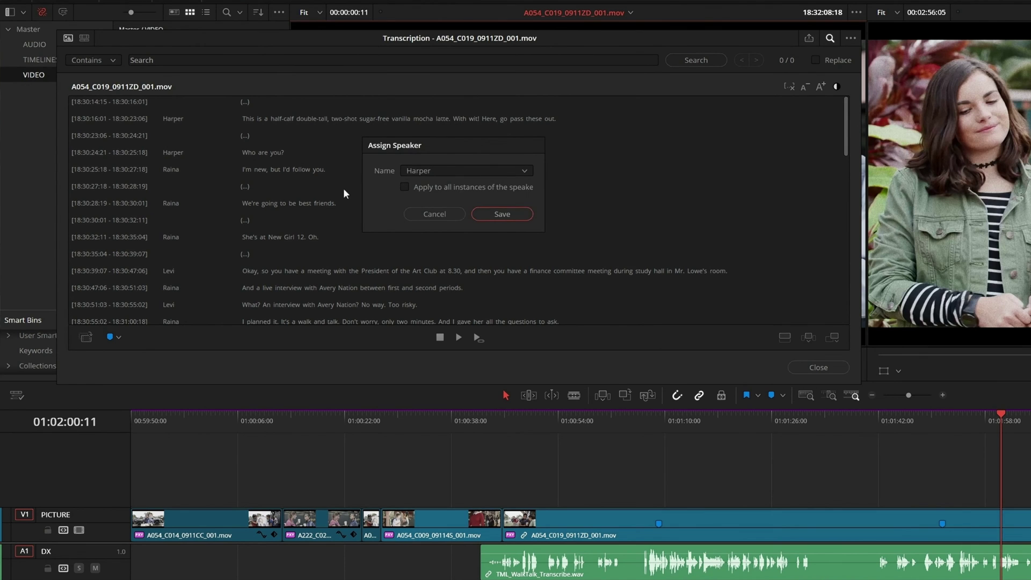
click(438, 170)
click(435, 209)
click(497, 214)
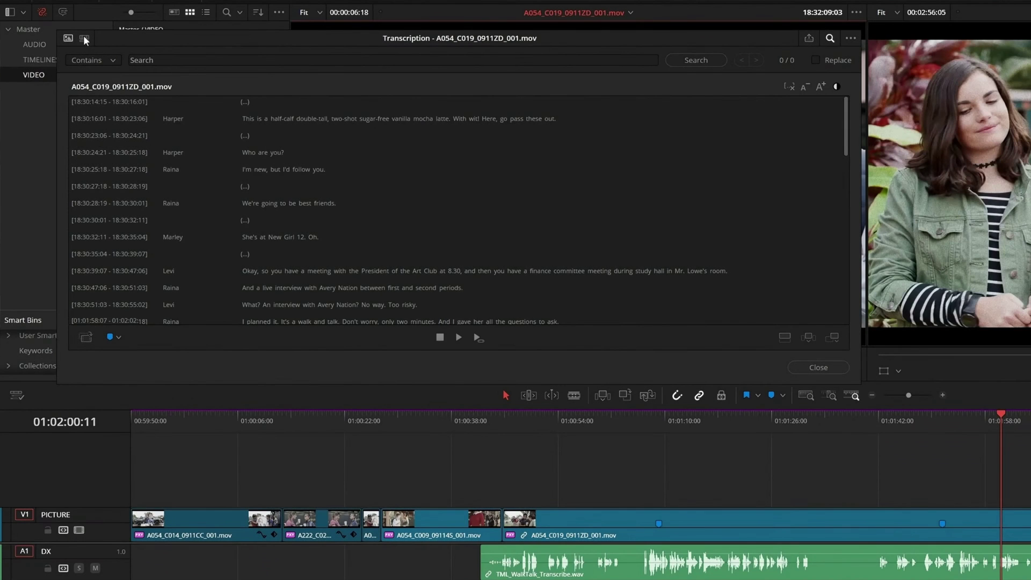
- Ripple-delete more selected dialogue lines and fix the misspelt name with Search/Replace
click(84, 37)
drag(174, 158, 243, 229)
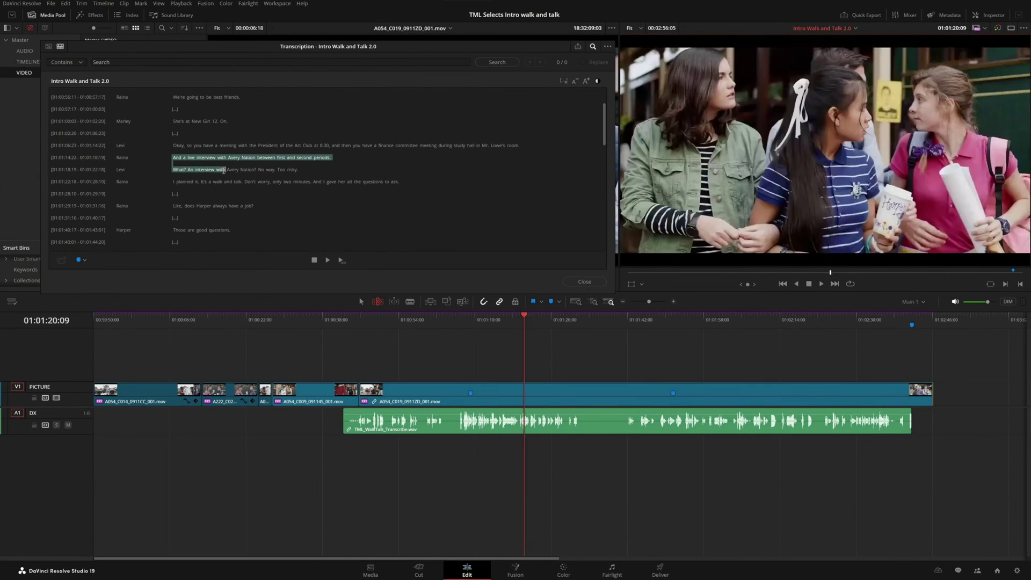
key(Delete)
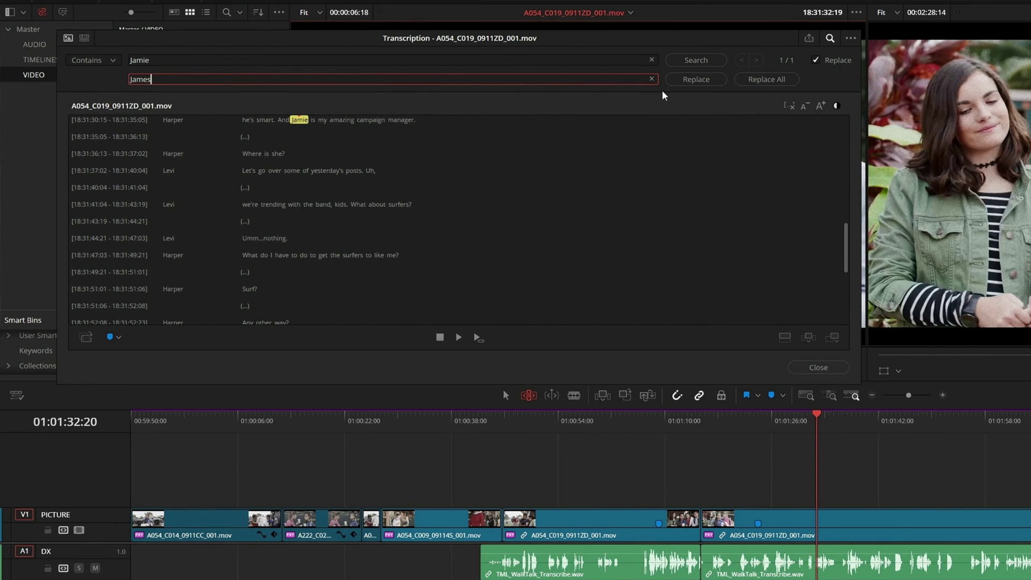
click(704, 84)
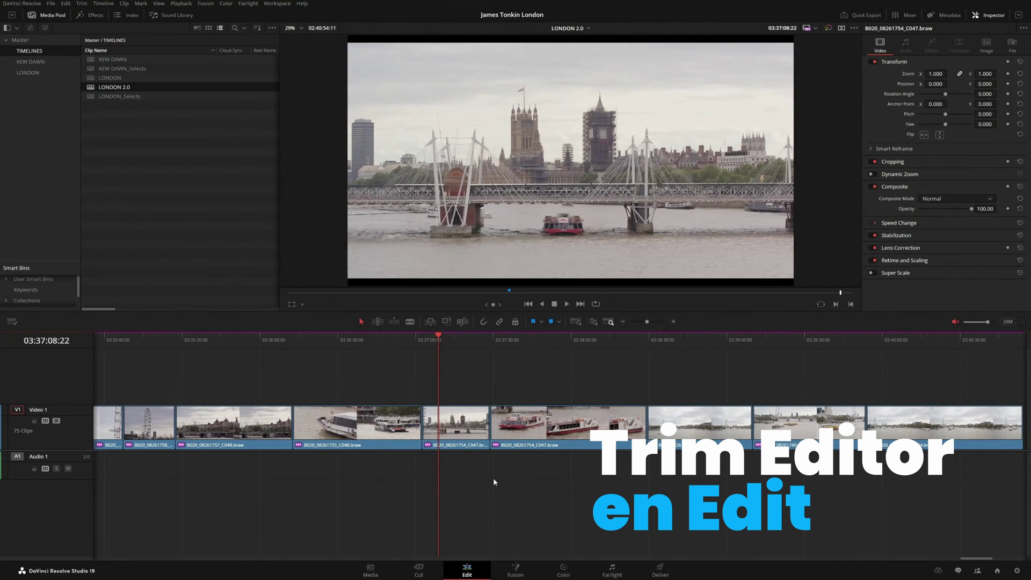
- Open the Trim Editor on the cut between the C047 clips and drag the edit point later
click(490, 427)
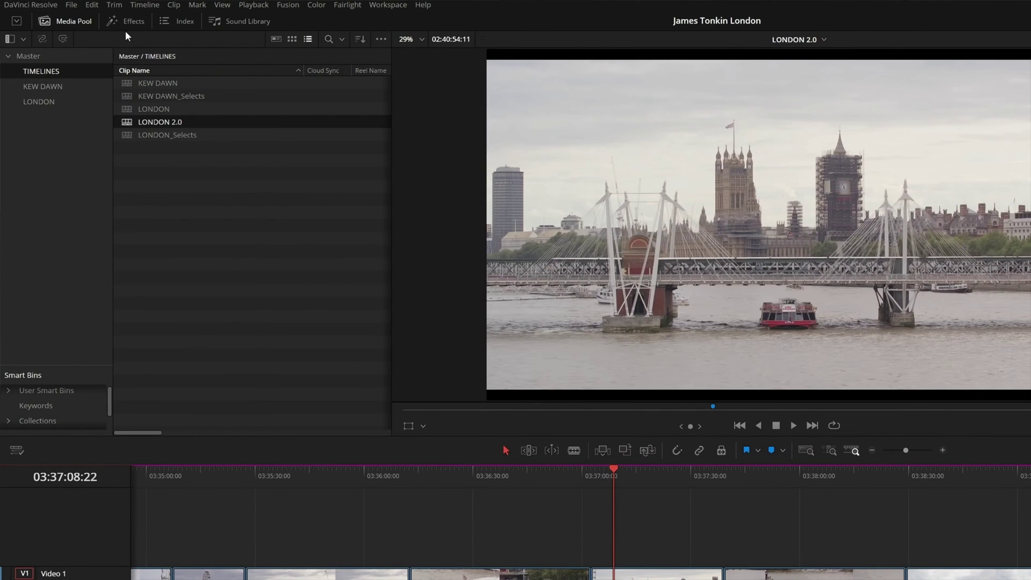
click(115, 5)
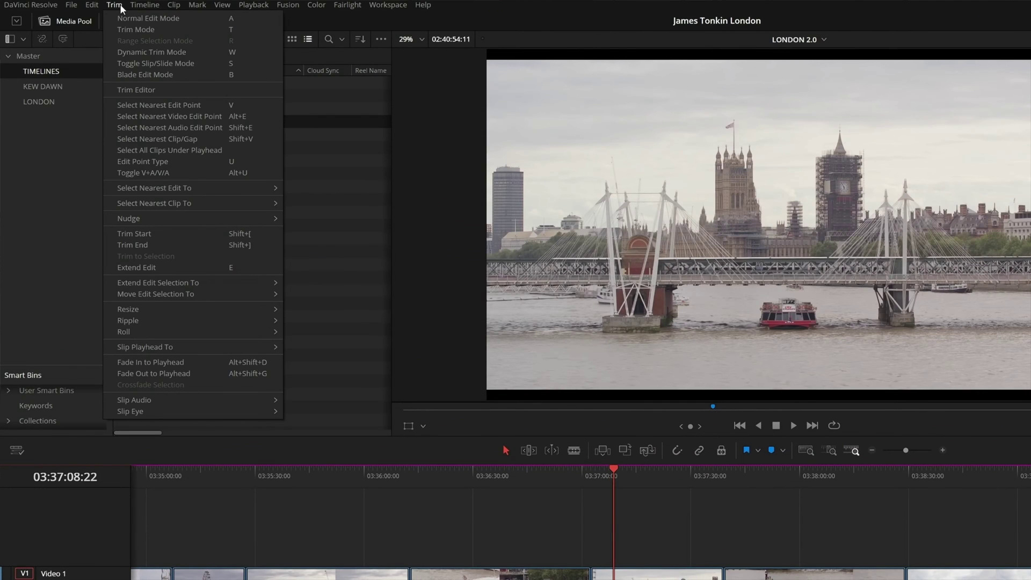
click(169, 90)
drag(503, 427, 514, 424)
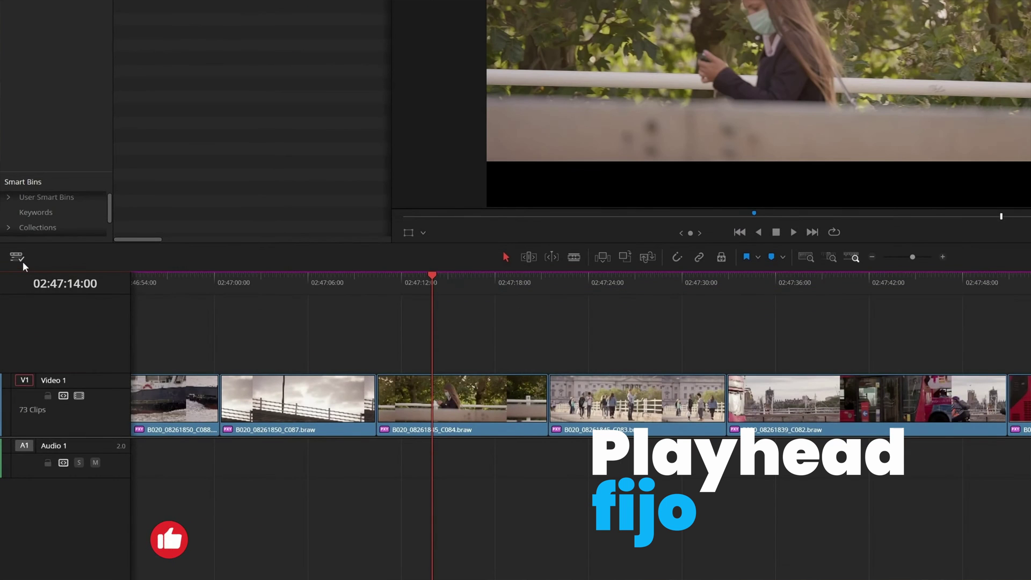
- Enable Fixed Playhead in Timeline View Options, then play forward, reverse and stop with L, J, K
click(20, 258)
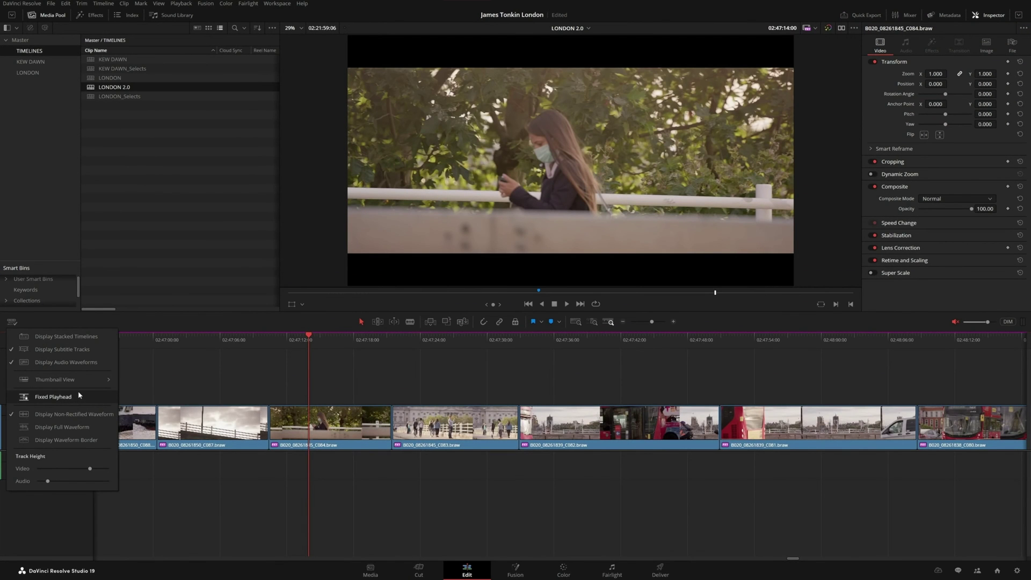
click(79, 396)
key(l)
key(l)
key(l)
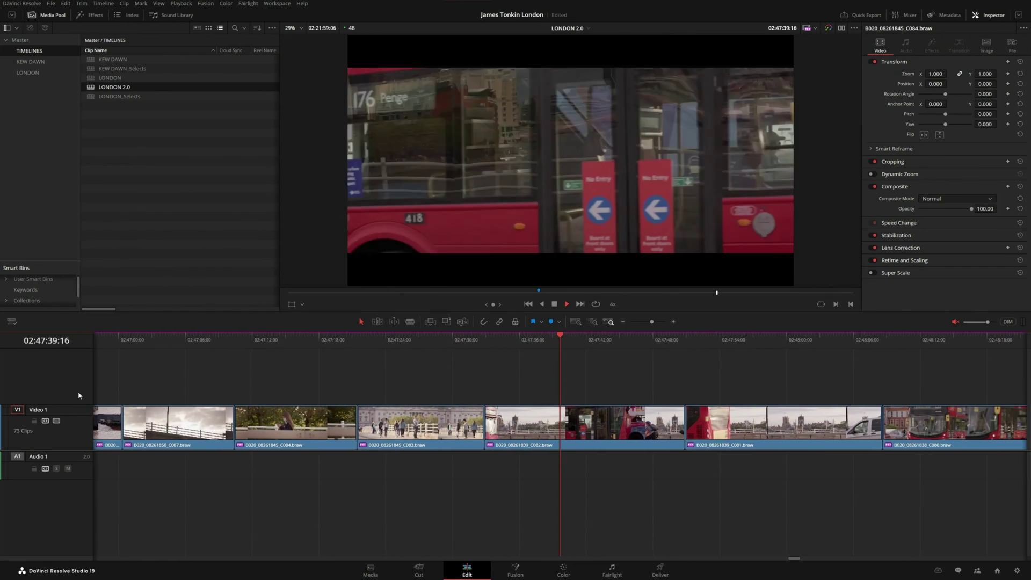
key(j)
key(j)
key(j)
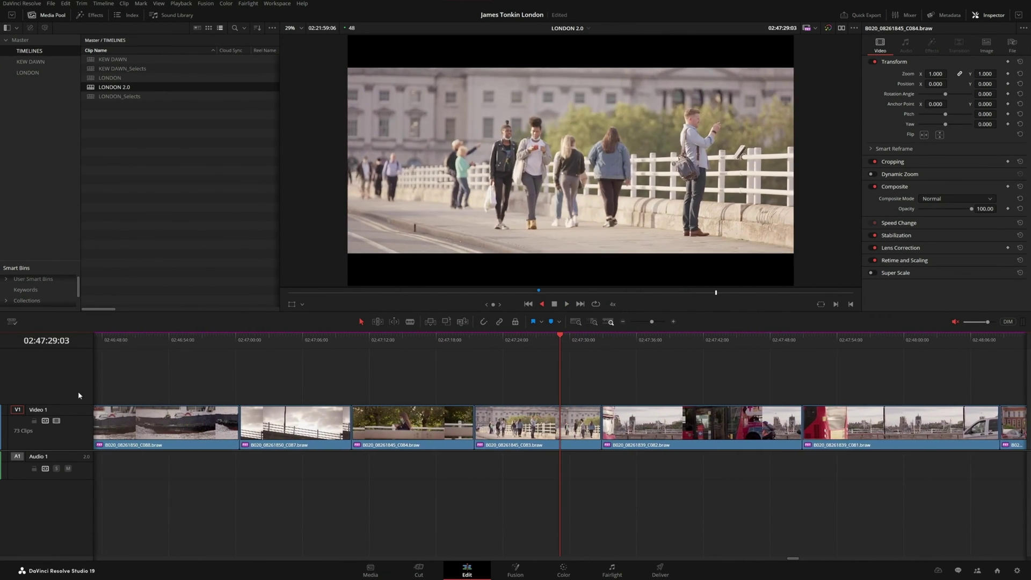
key(k)
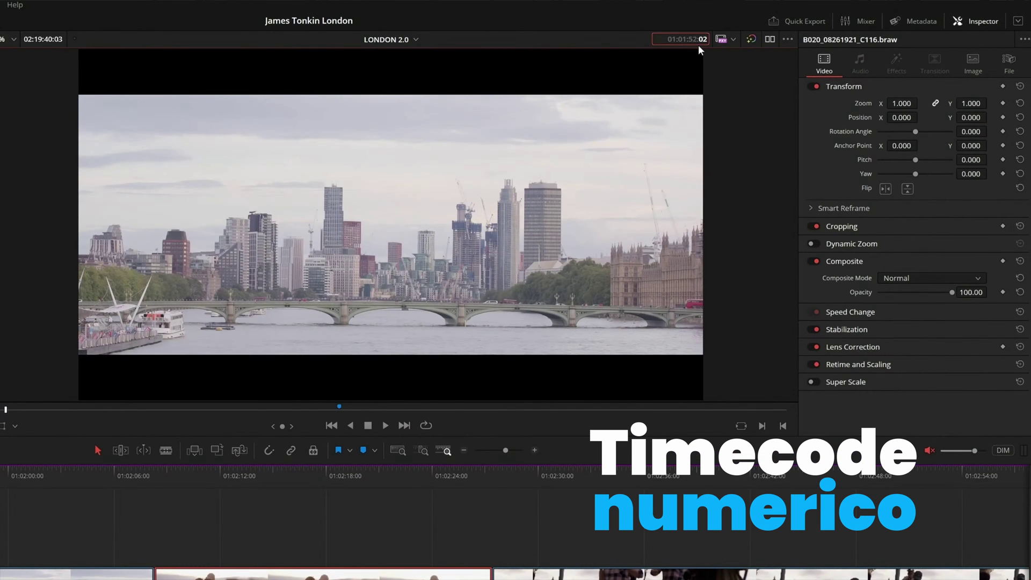
- Jump the playhead to 01:02:20:20 and forward ten seconds, then nudge clip C116 by -12:00
key(Return)
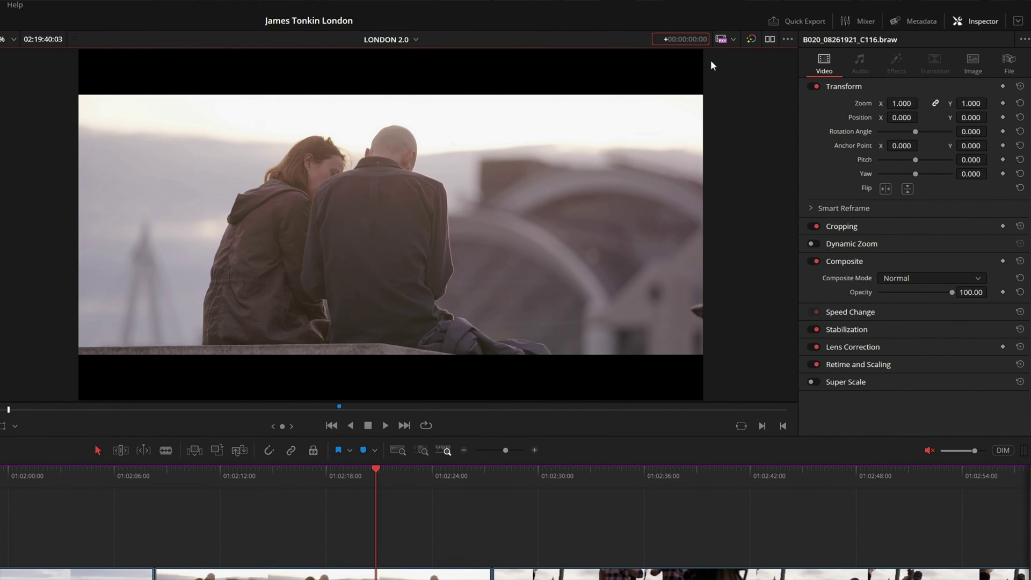
text(1000)
key(Return)
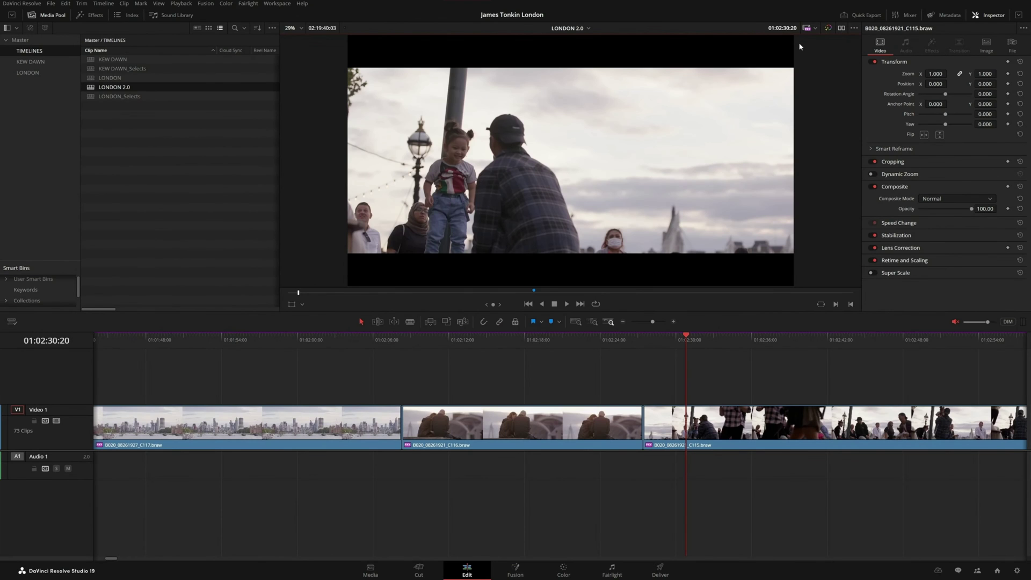
click(560, 431)
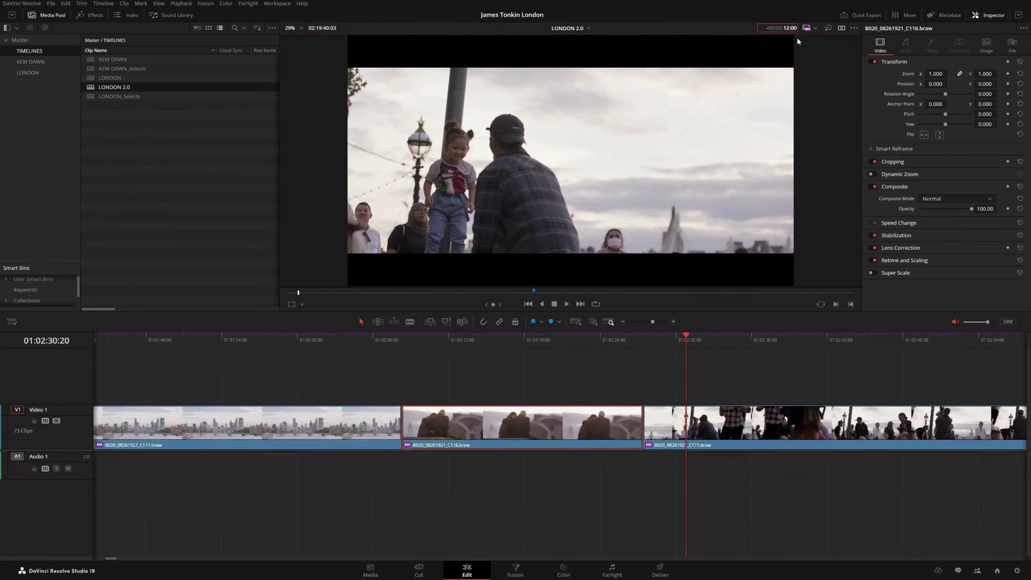
key(Return)
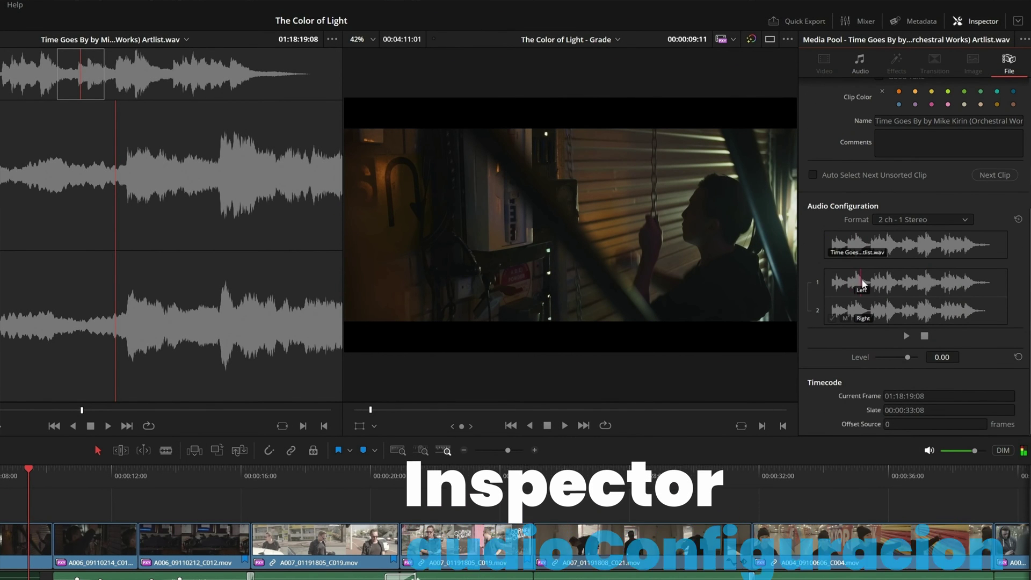
- Set the audio clip Format to 2 ch - Mono and mute channel 1
click(910, 219)
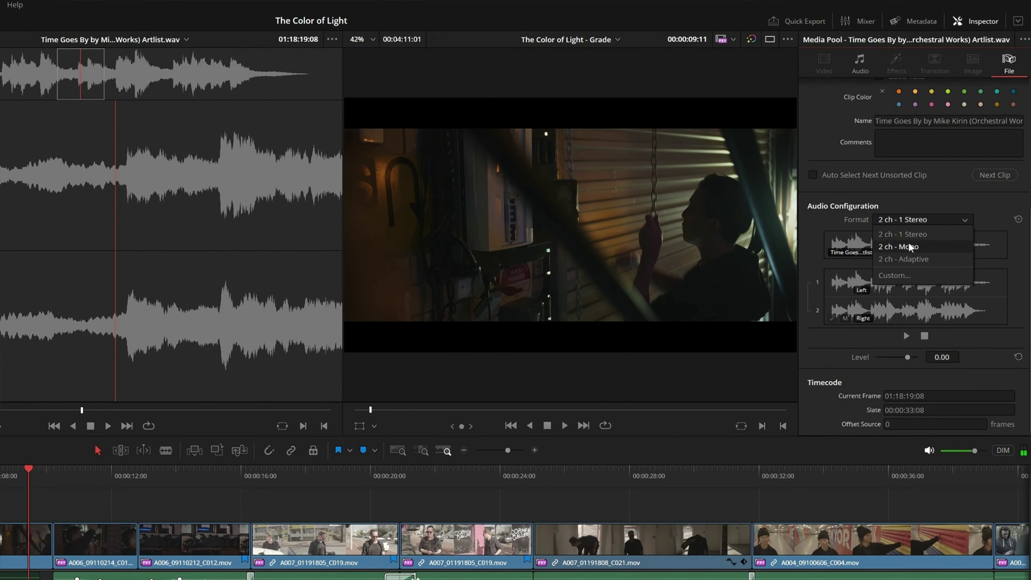
click(903, 243)
click(845, 289)
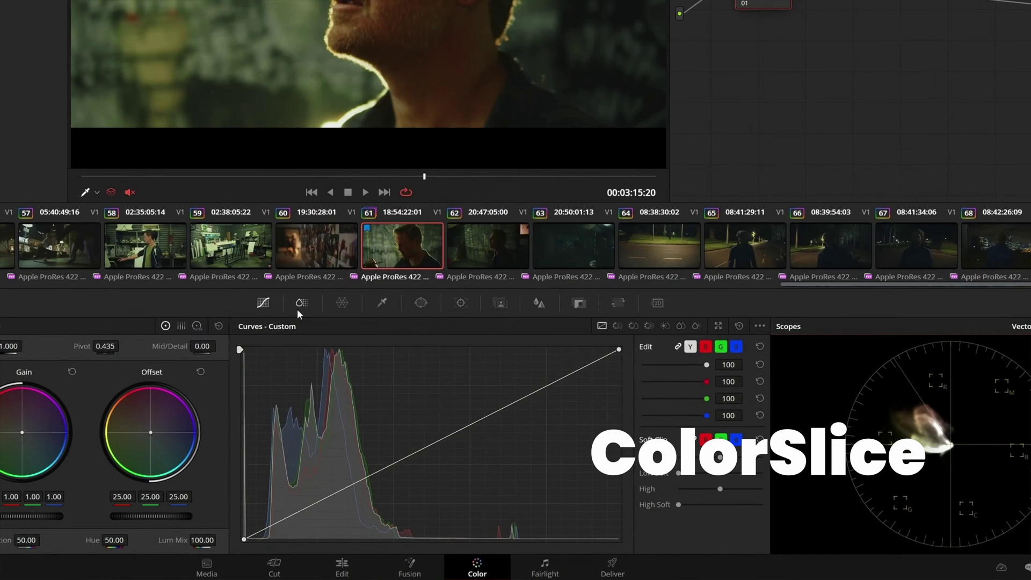
- Raise the Red slice sliders in ColorSlice to intensify the red tones
click(301, 304)
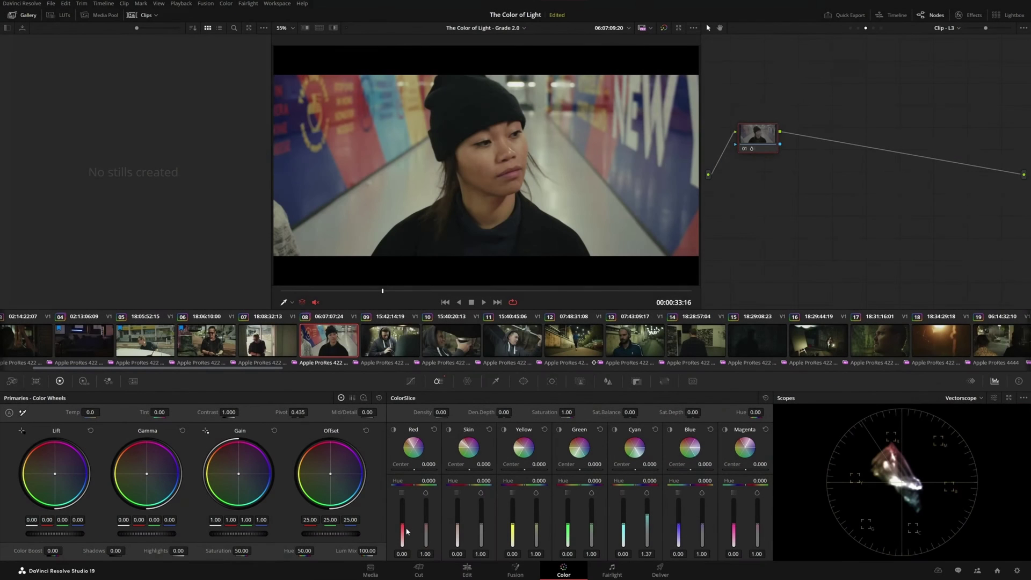
drag(403, 526, 402, 516)
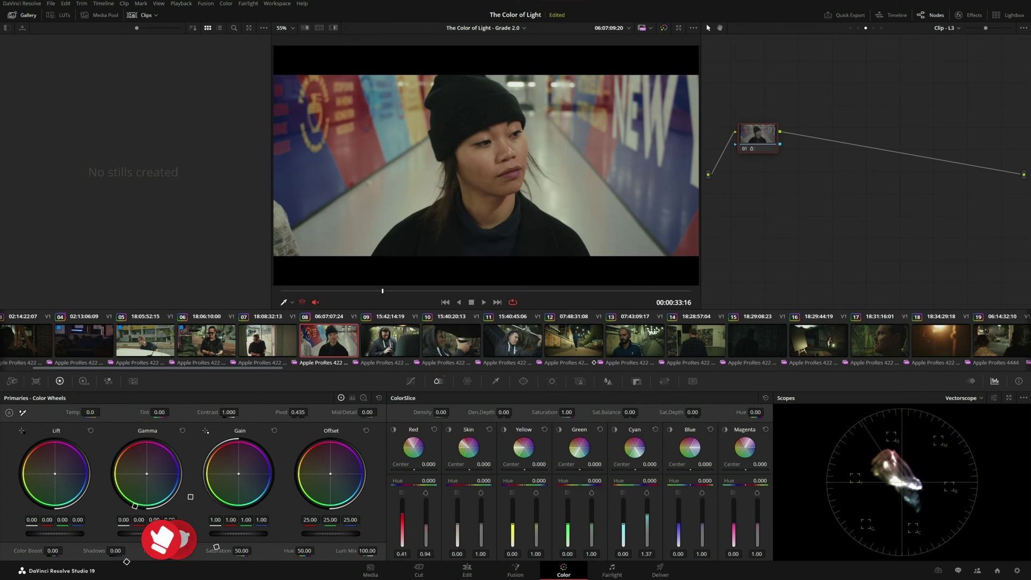
drag(426, 528, 426, 504)
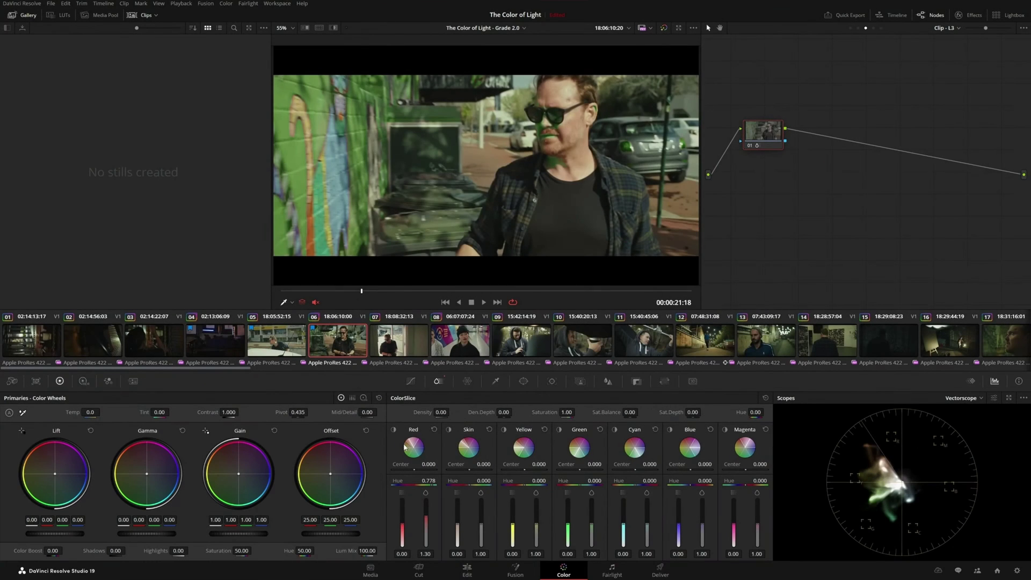
- Toggle the Red slice highlight on and off on two shots to check the isolated range
click(394, 430)
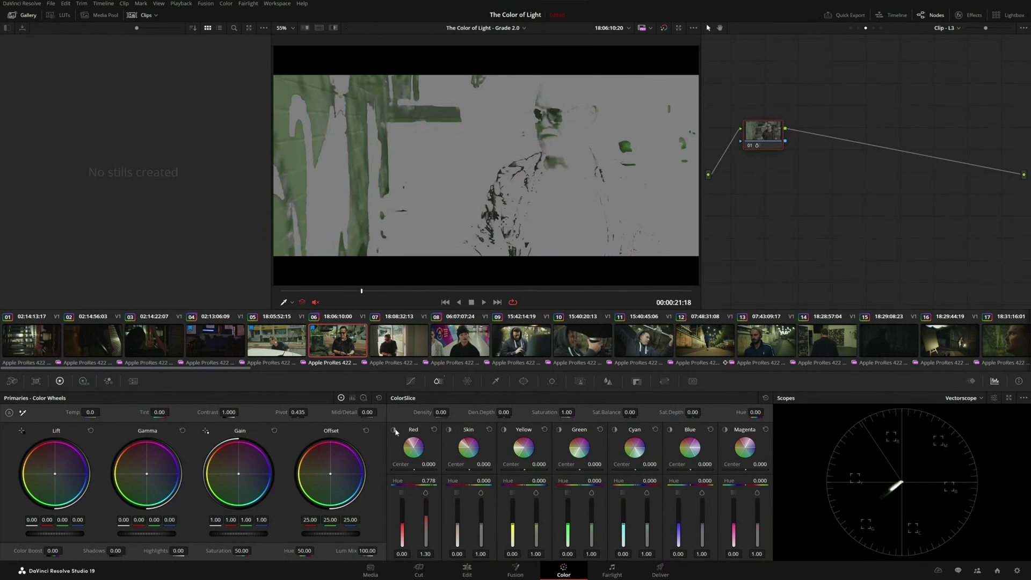
click(395, 430)
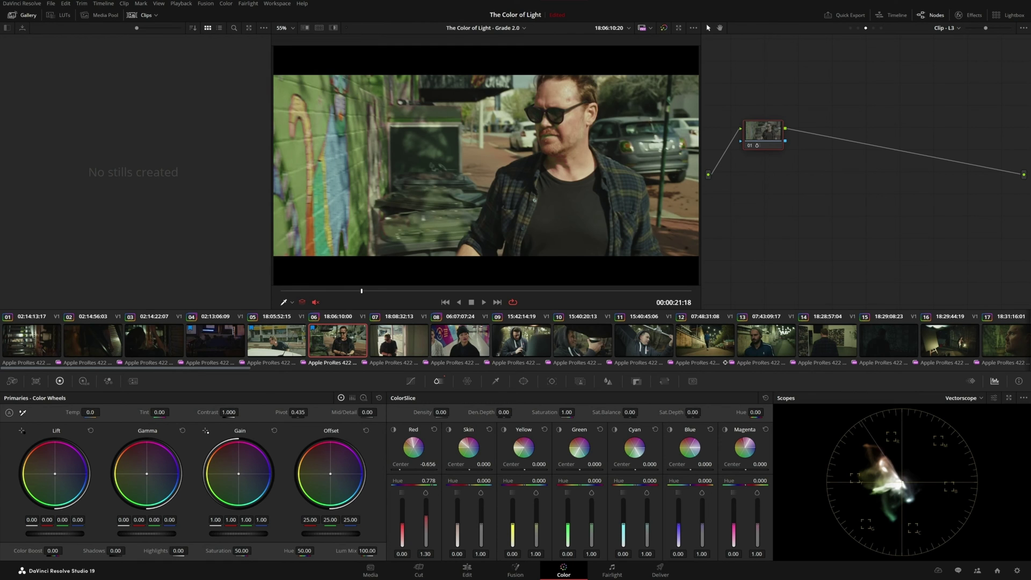
click(394, 430)
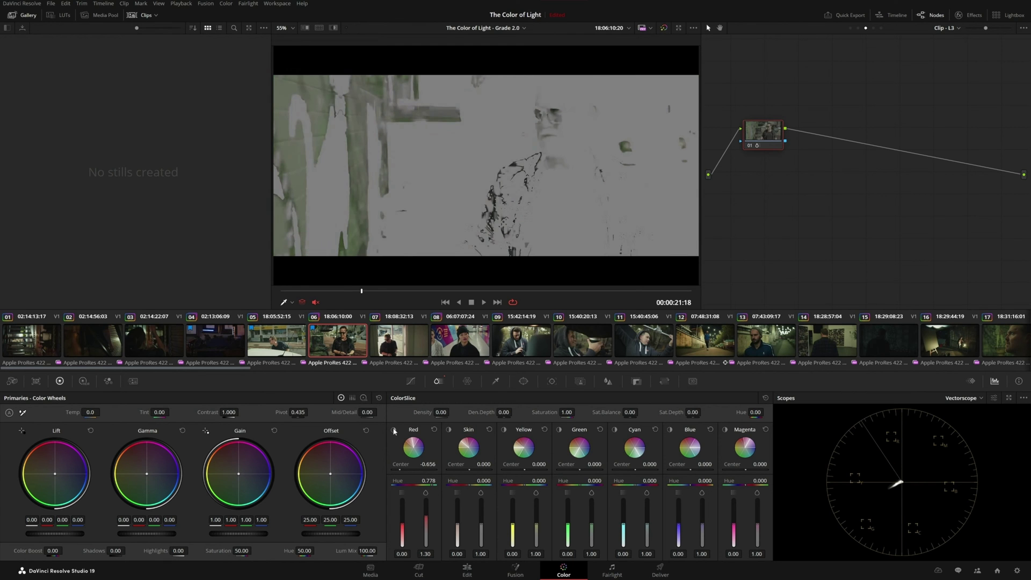
click(395, 430)
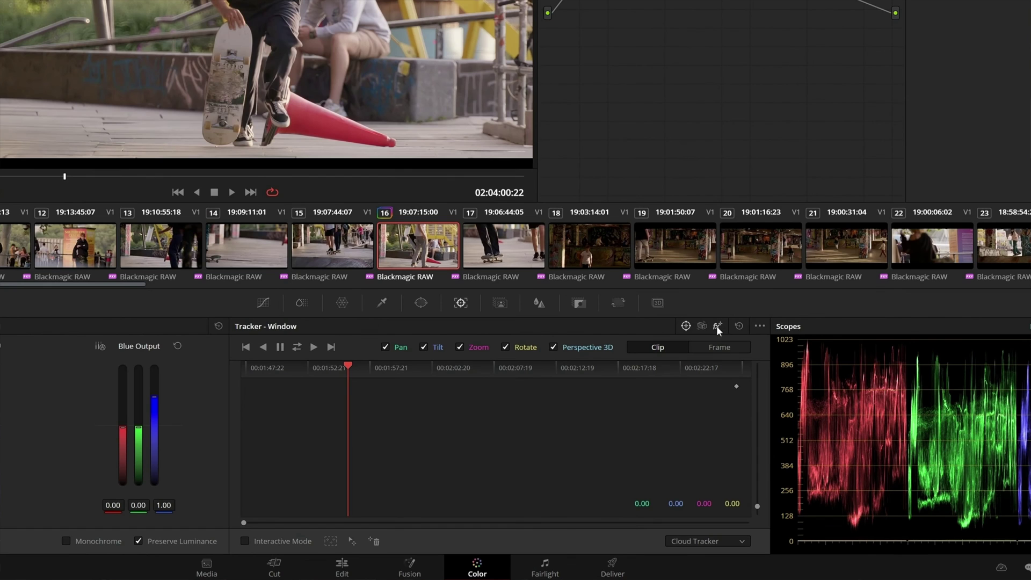
- Set the FX tracker to IntelliTrack, add a point on the skater, track both directions, and play
click(716, 325)
click(718, 537)
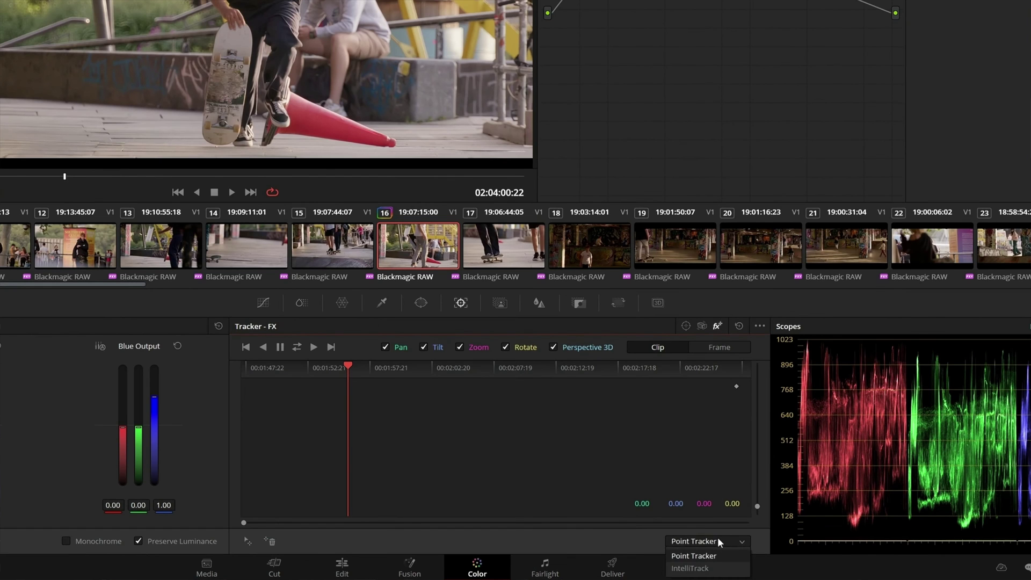
click(724, 569)
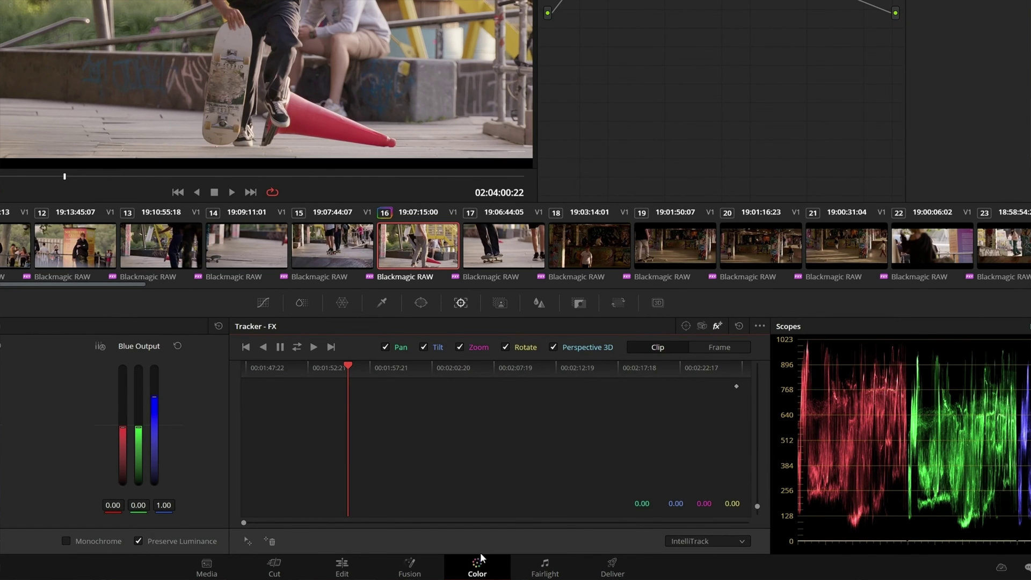
click(247, 542)
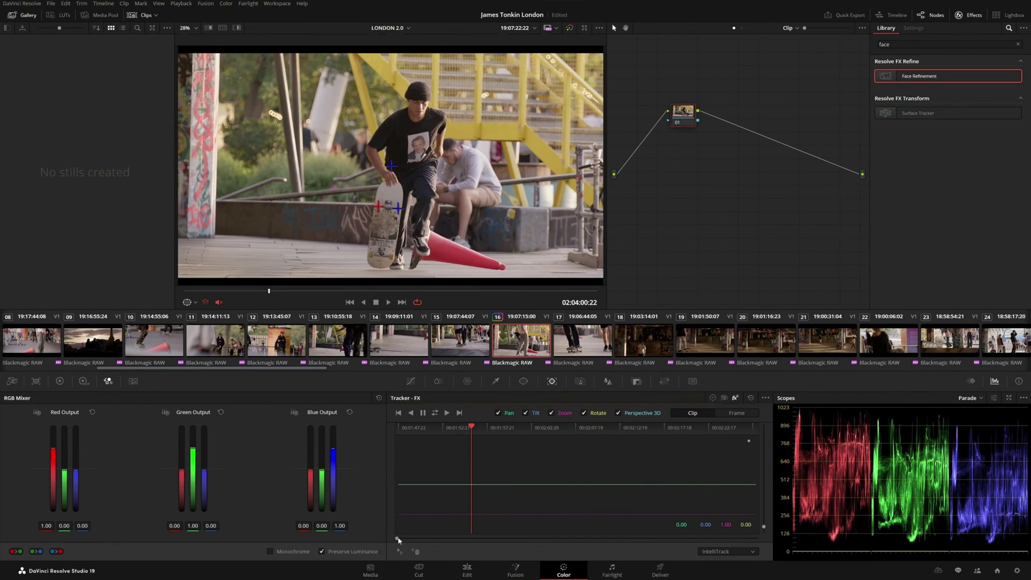
click(435, 413)
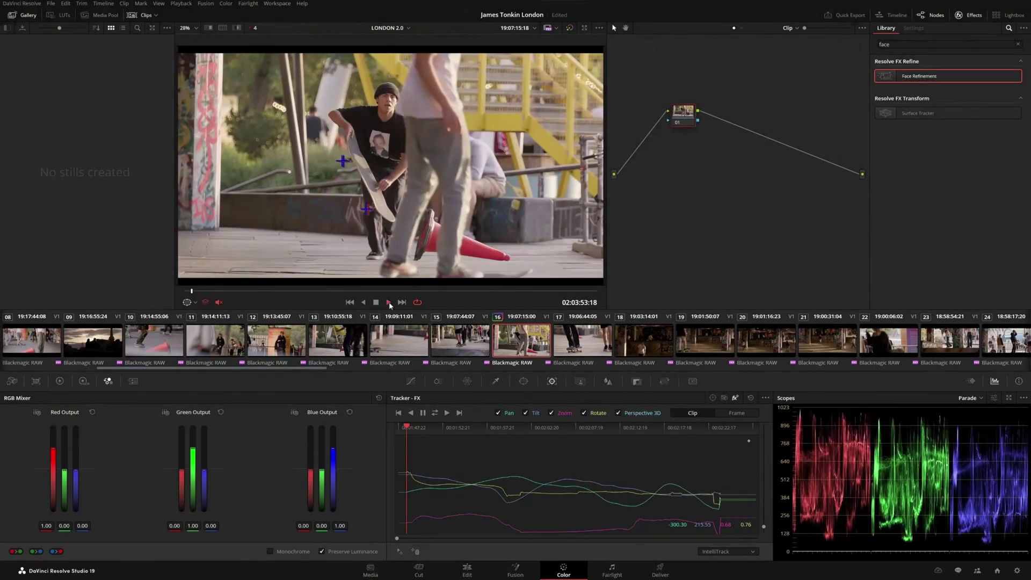
click(389, 303)
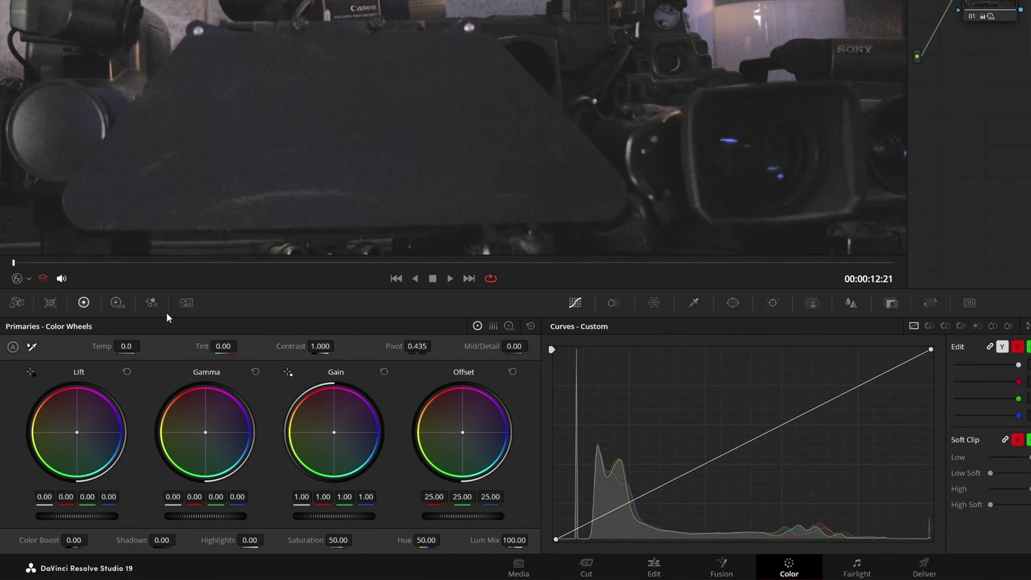
- Set Spatial NR Mode to UltraNR, analyse, and enlarge the noise sampling box on the dark plate
click(187, 304)
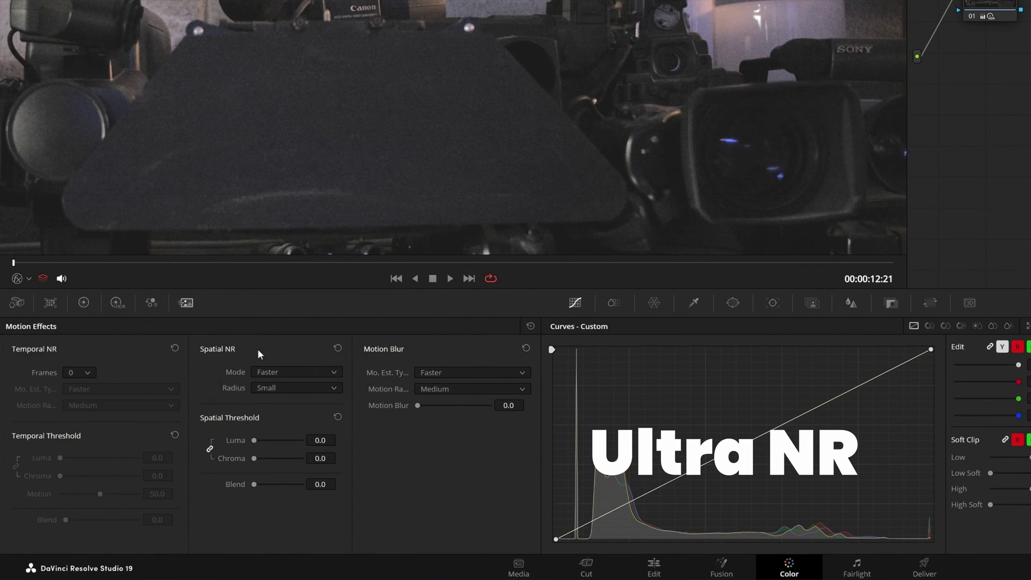
click(288, 370)
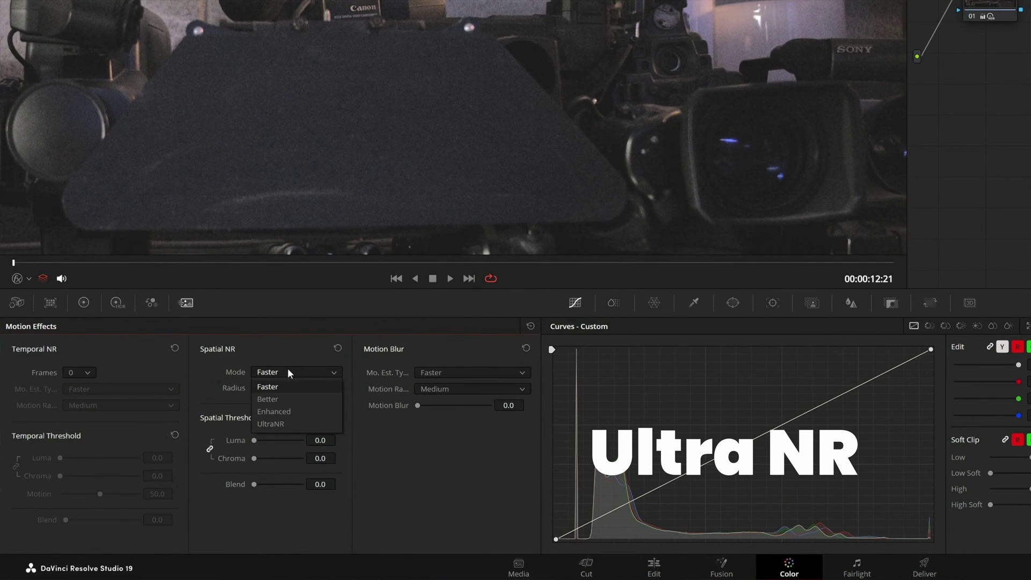
click(299, 424)
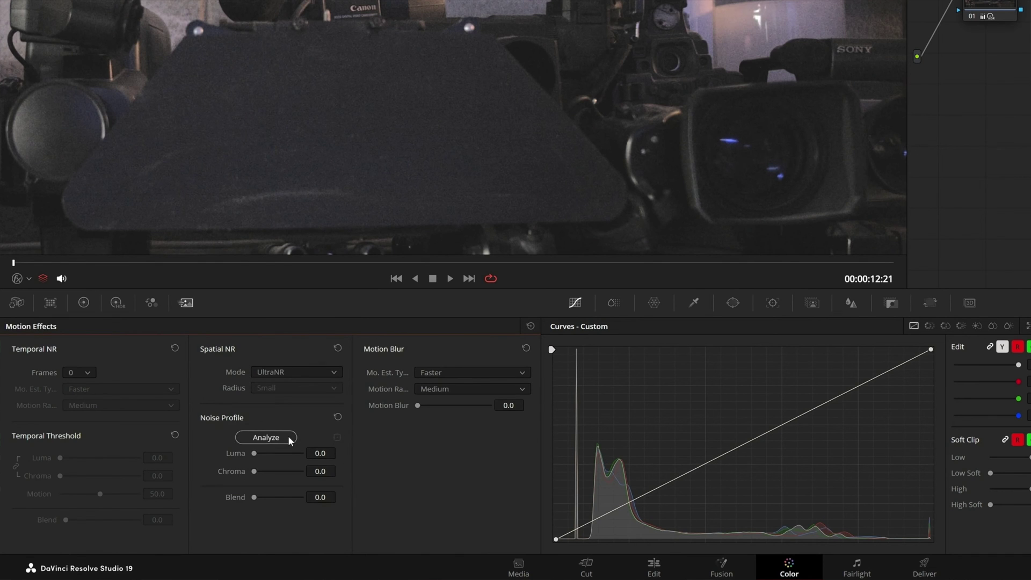
click(288, 436)
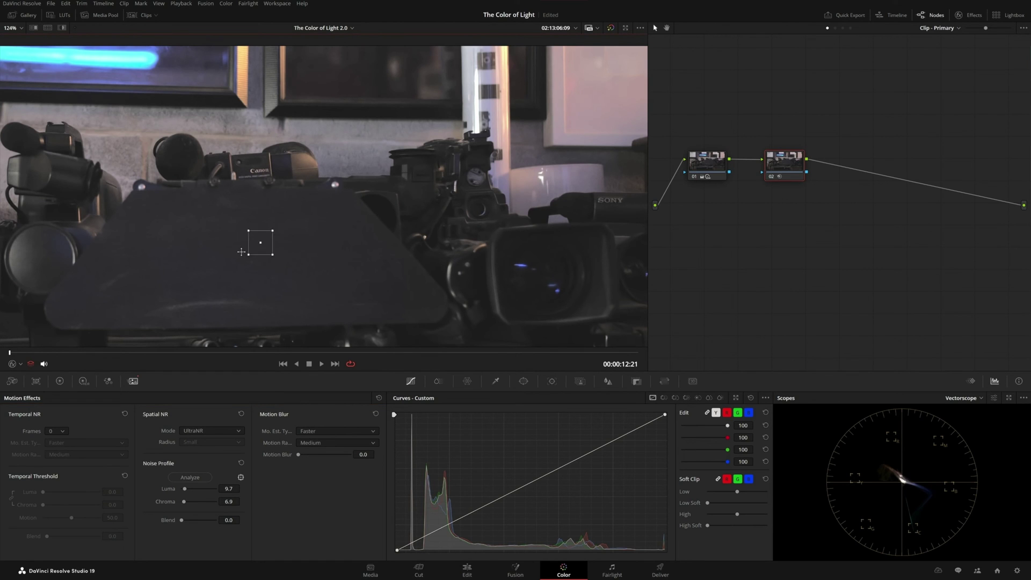
drag(247, 259, 274, 279)
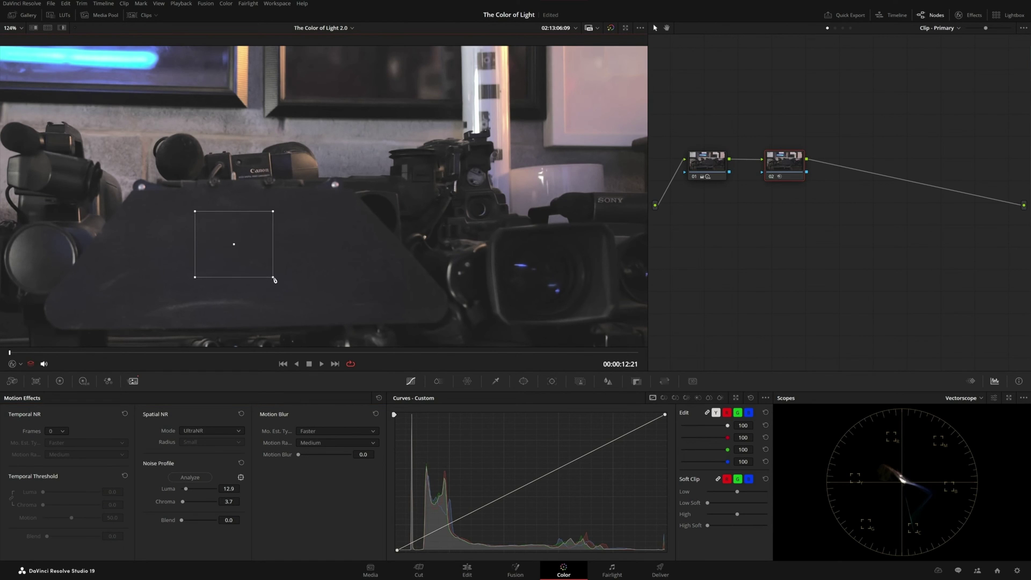
scroll(274, 280, up, 3)
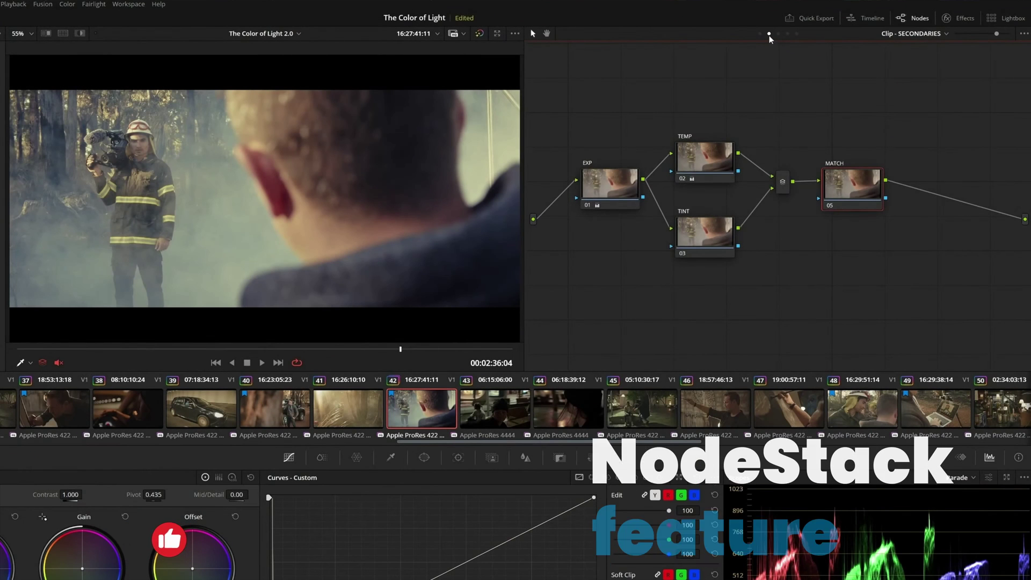
- Step through the node stack layers to COLOR MANAGEMENT, then open and close the layer list
click(778, 33)
click(787, 33)
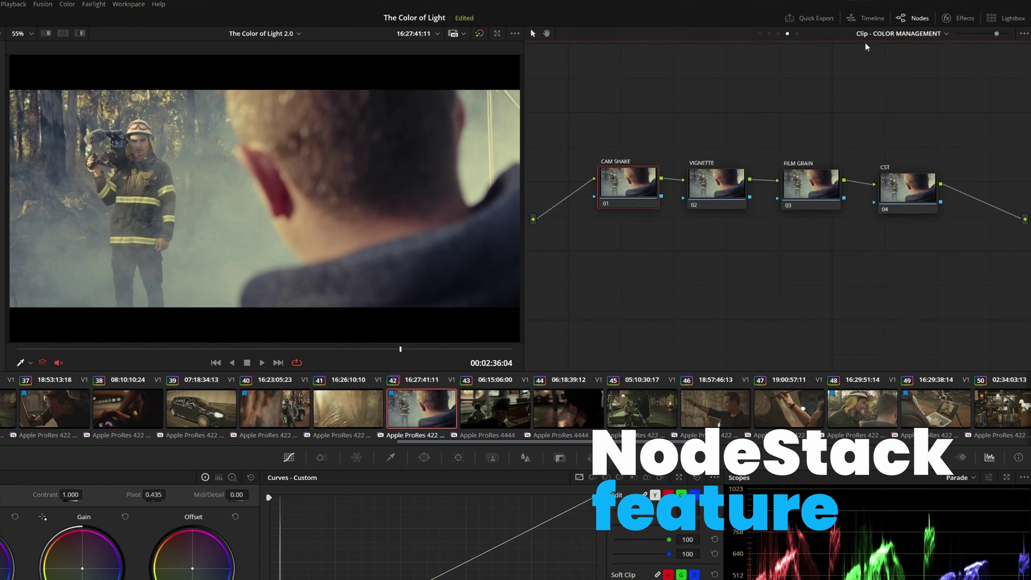
click(944, 33)
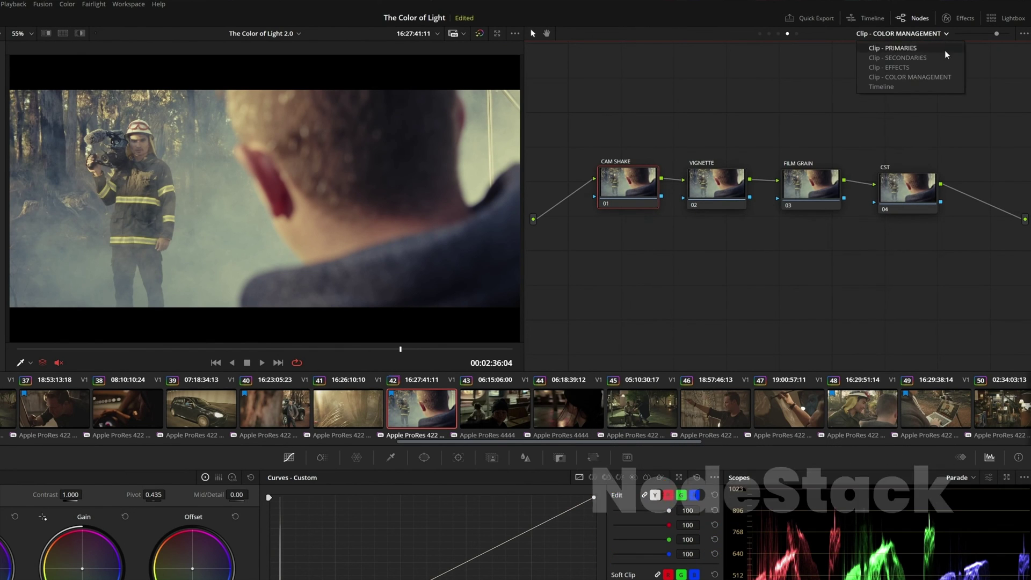
click(949, 111)
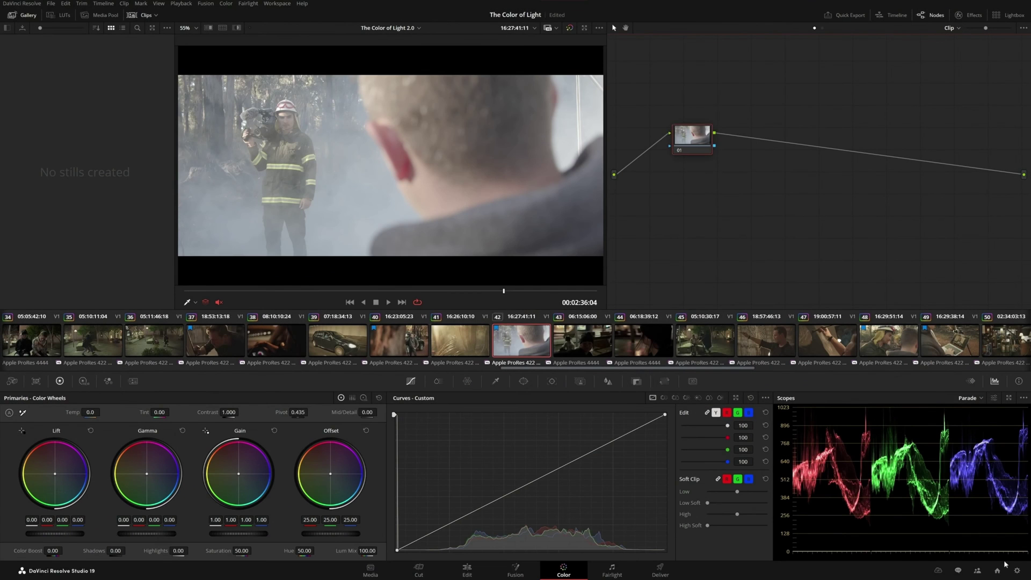
- Set Node Stack Layers to 4 in Project Settings General Options and save
click(1018, 572)
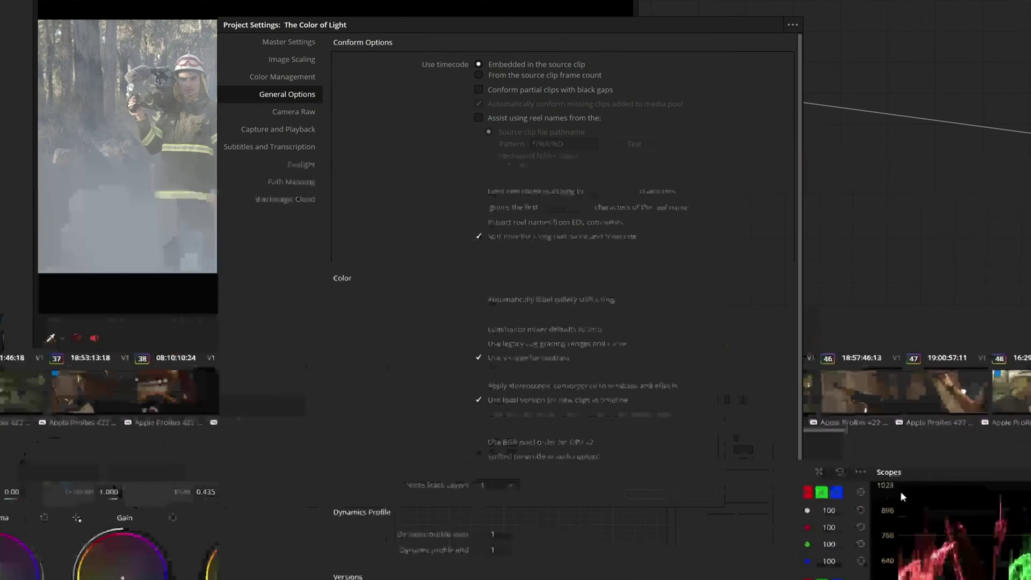
scroll(667, 386, down, 3)
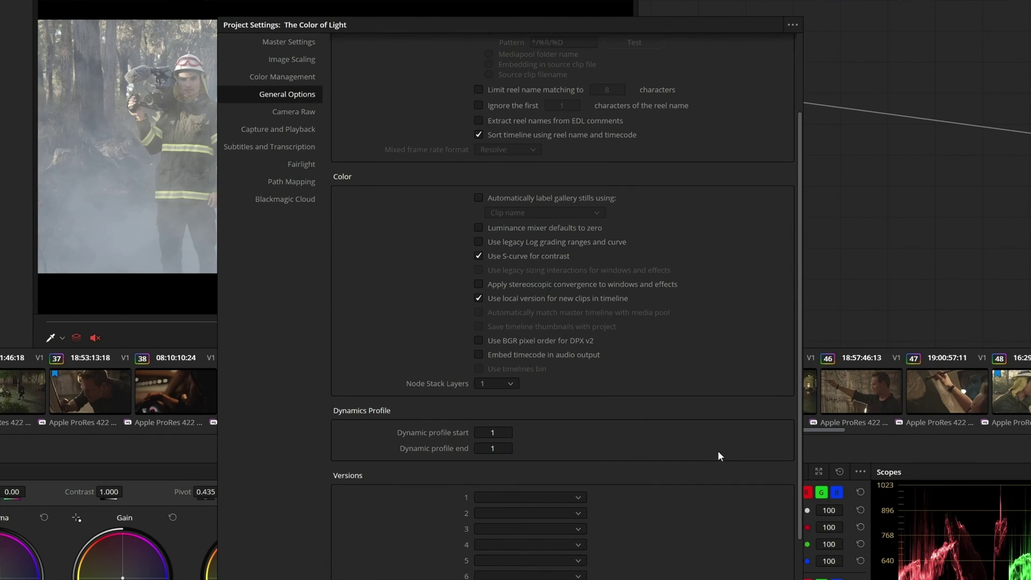
click(510, 382)
click(494, 433)
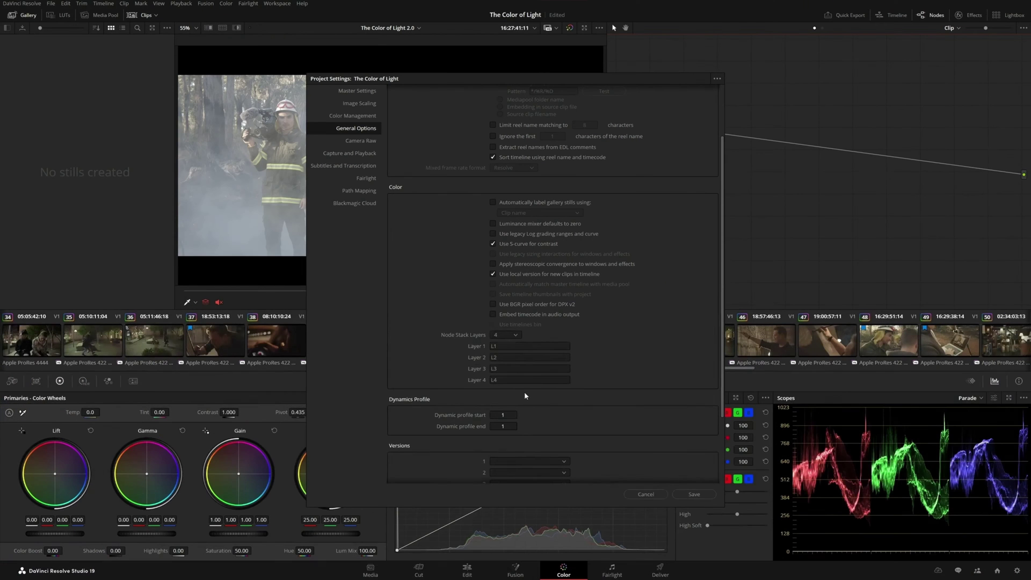
click(694, 494)
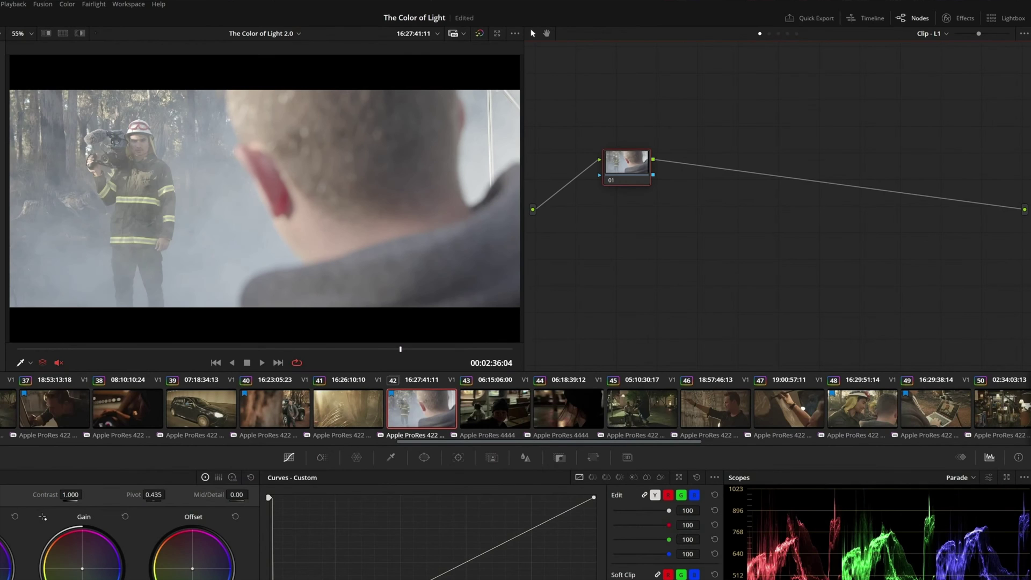
- Check the clip's node layer list, then apply gallery still 1.42.2's grade to the active layer
scroll(952, 55, up, 3)
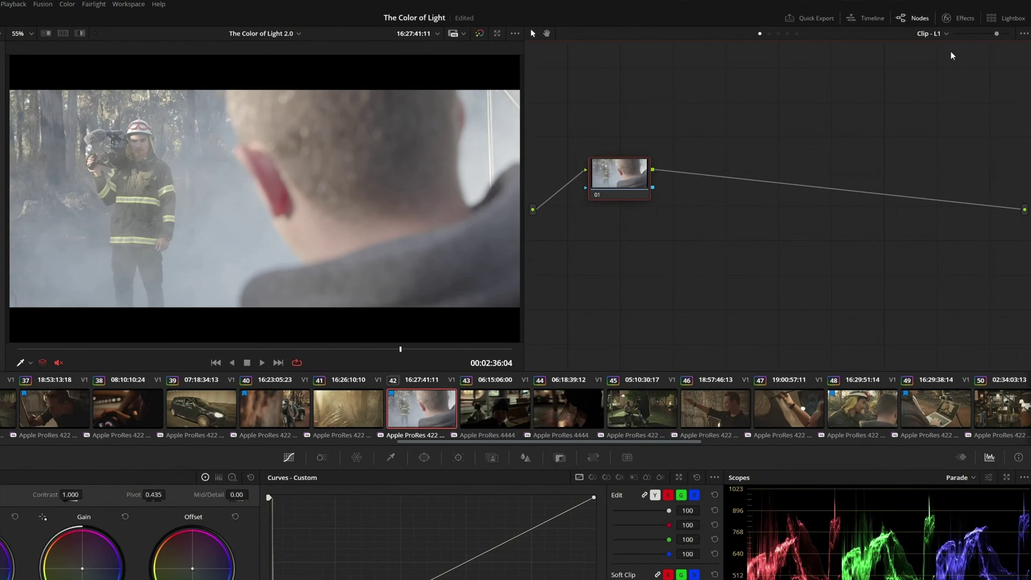
click(945, 35)
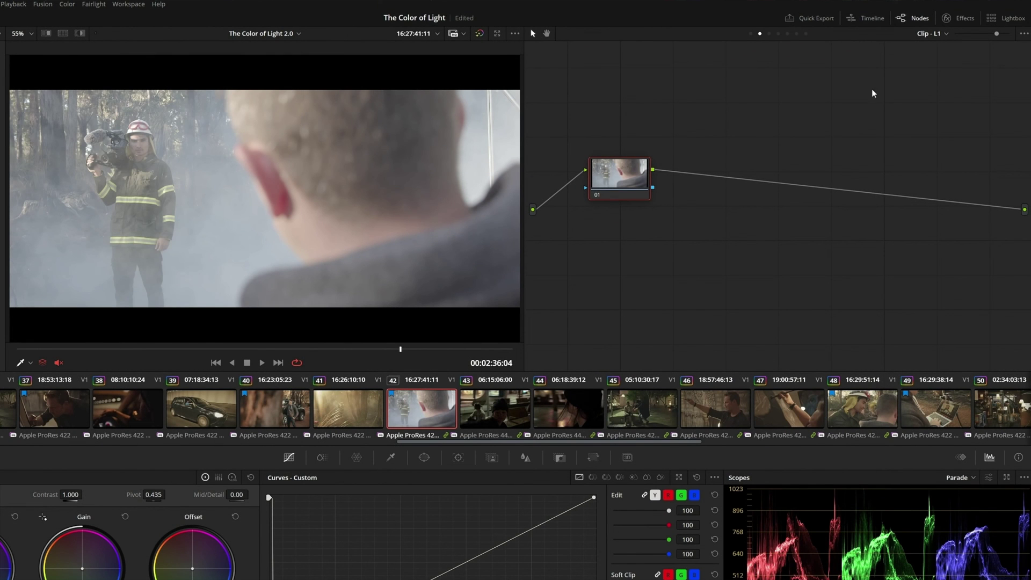
click(945, 34)
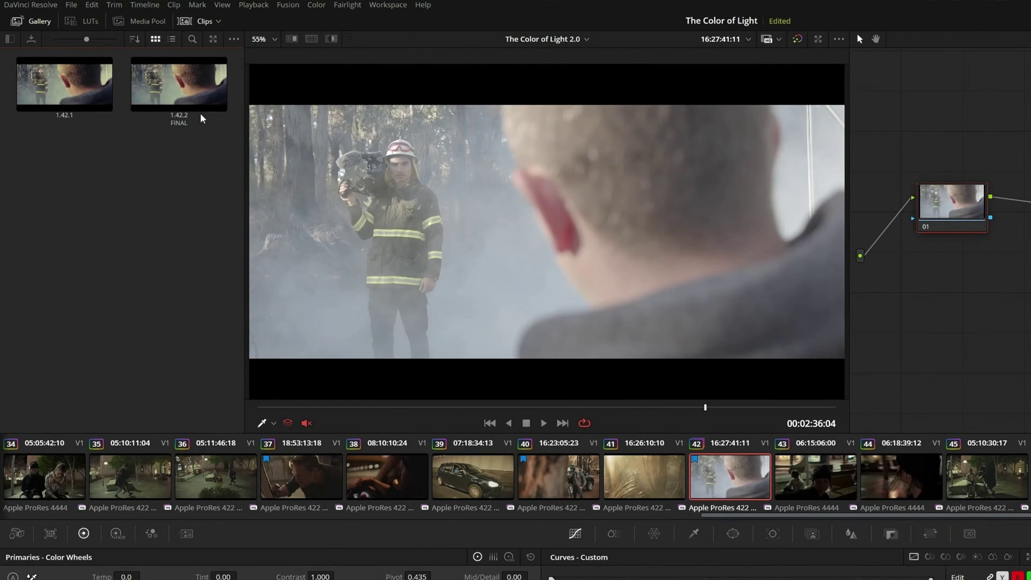
right_click(138, 67)
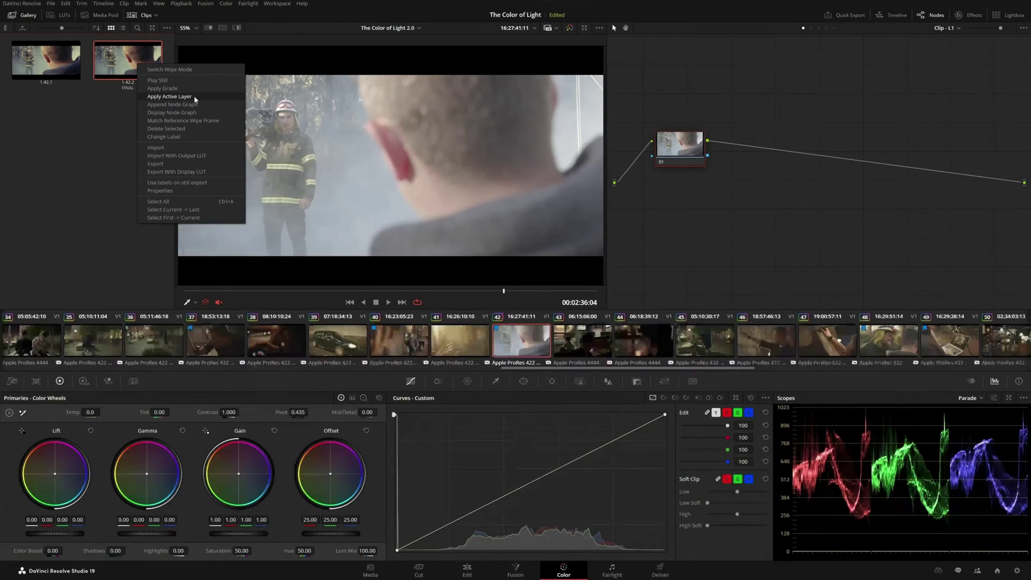
click(272, 137)
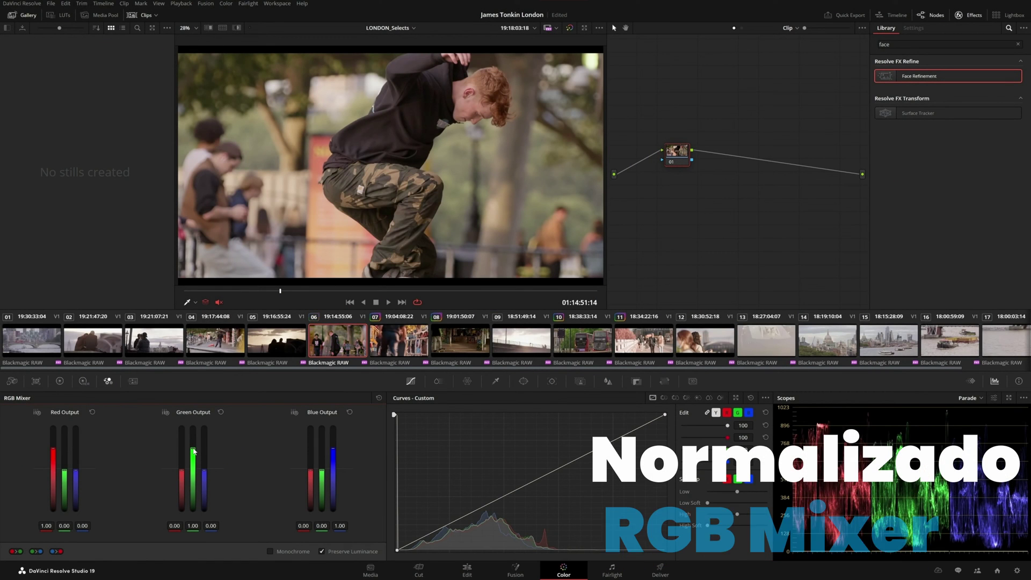
- Pull down the RGB Mixer's Green Output to remove the skateboarder clip's green cast
click(166, 413)
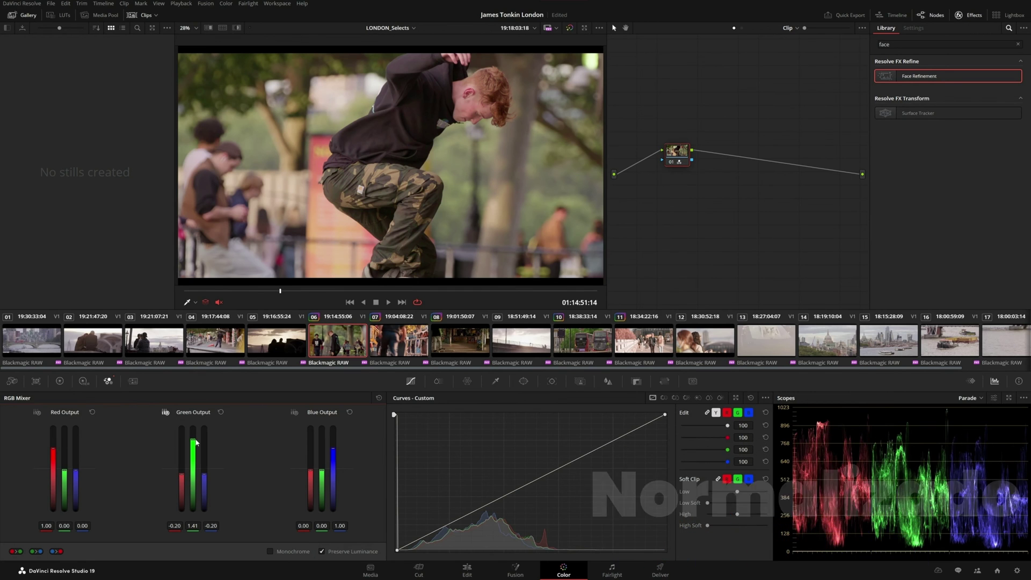
mouse_move(193, 437)
mouse_down()
mouse_move(192, 485)
mouse_move(182, 463)
mouse_up()
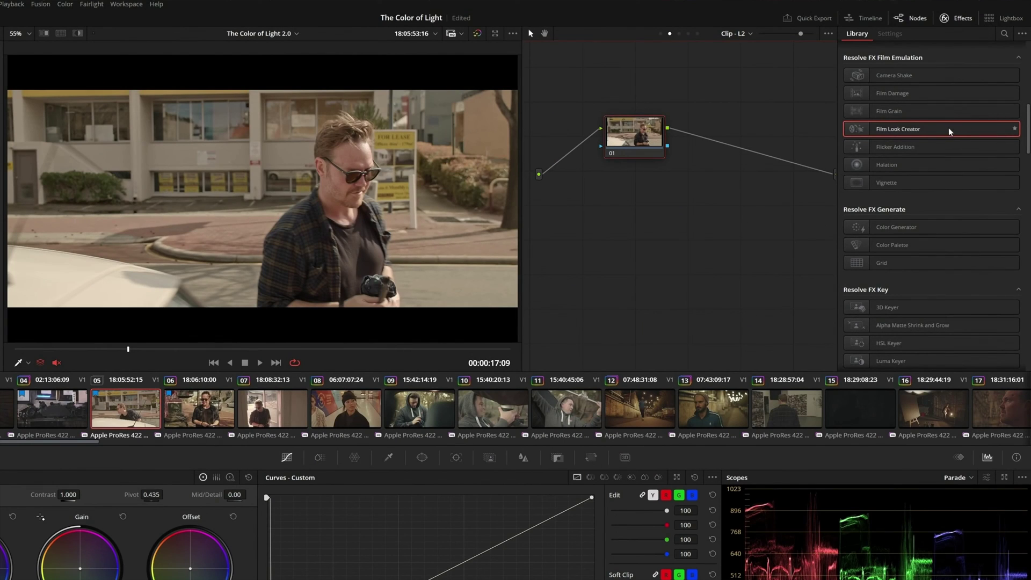
- Apply Film Look Creator from the Effects Library to node 01
drag(949, 132, 628, 133)
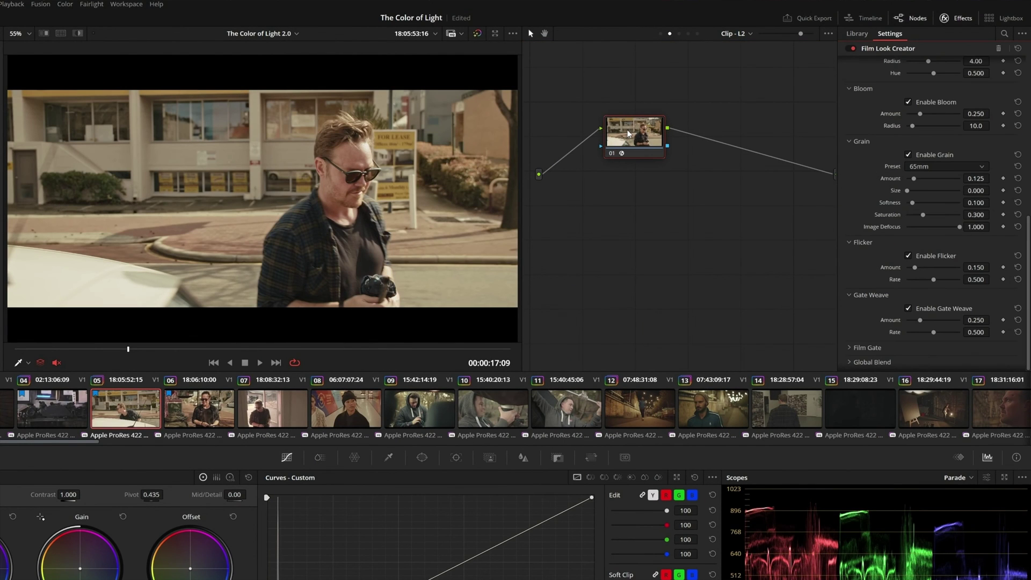
scroll(935, 215, up, 10)
scroll(1029, 70, down, 3)
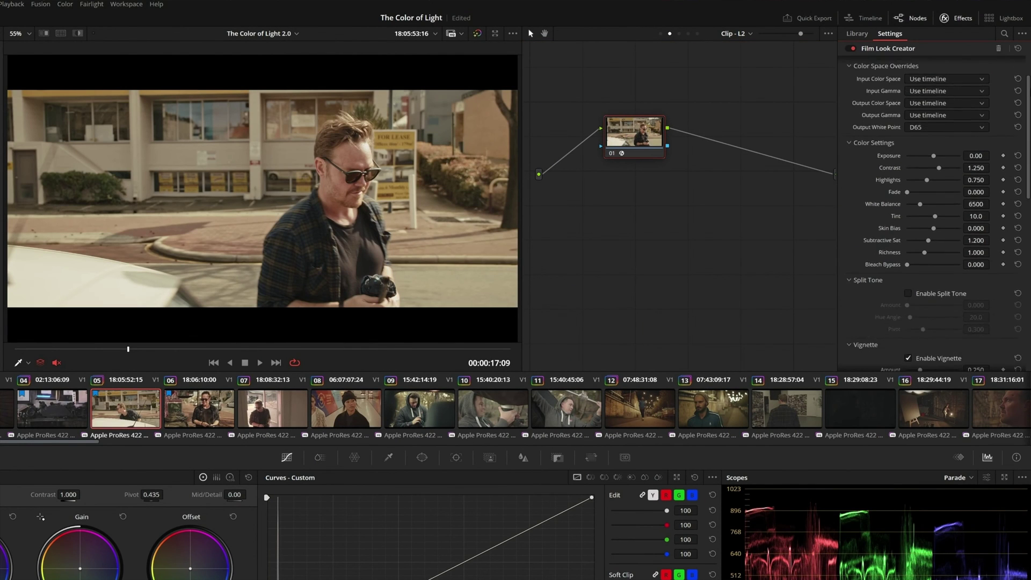
scroll(1028, 70, down, 3)
scroll(1028, 70, down, 3)
scroll(1028, 70, down, 3)
scroll(1024, 283, down, 3)
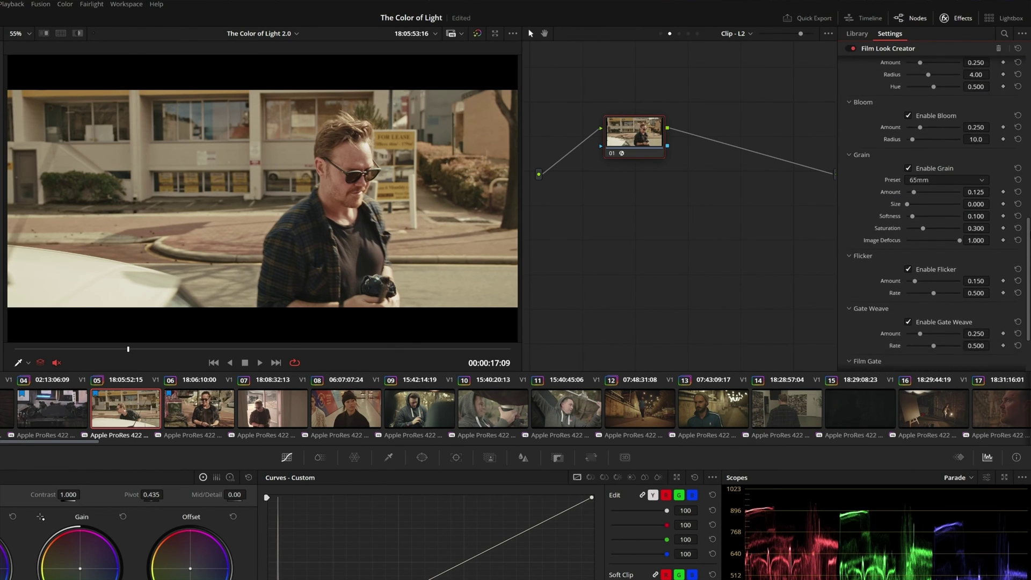
scroll(1025, 283, down, 3)
scroll(1024, 283, down, 2)
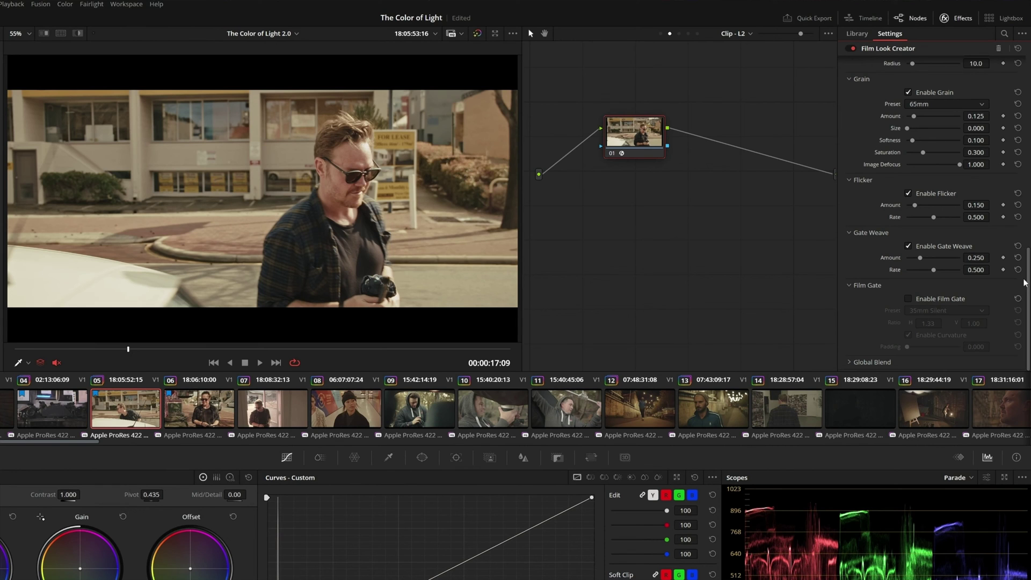
- Choose the Bleach Bypass preset, then lower Color Blend, Exposure and Contrast for a custom look
drag(1025, 283, 1024, 86)
click(973, 63)
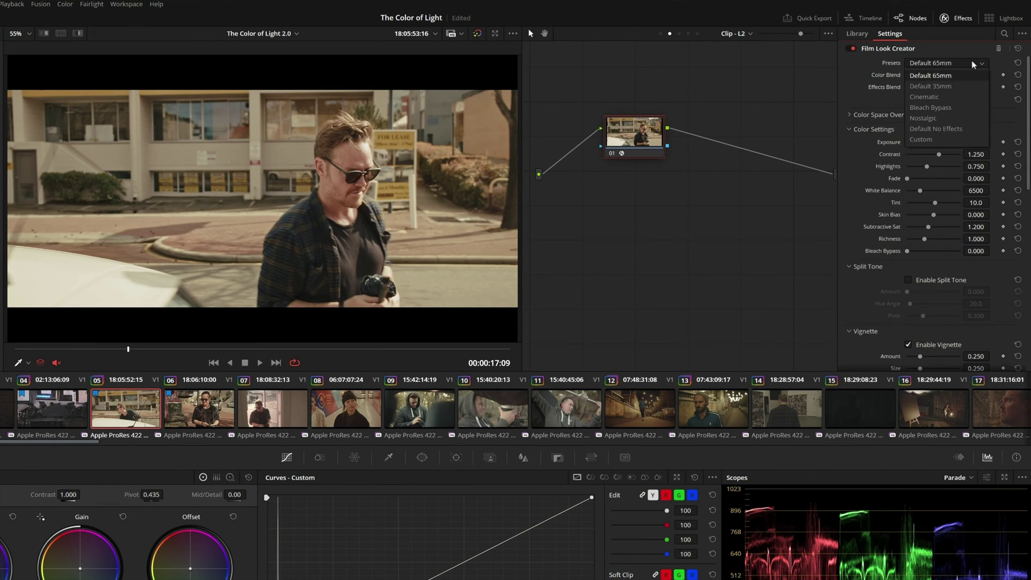
click(969, 107)
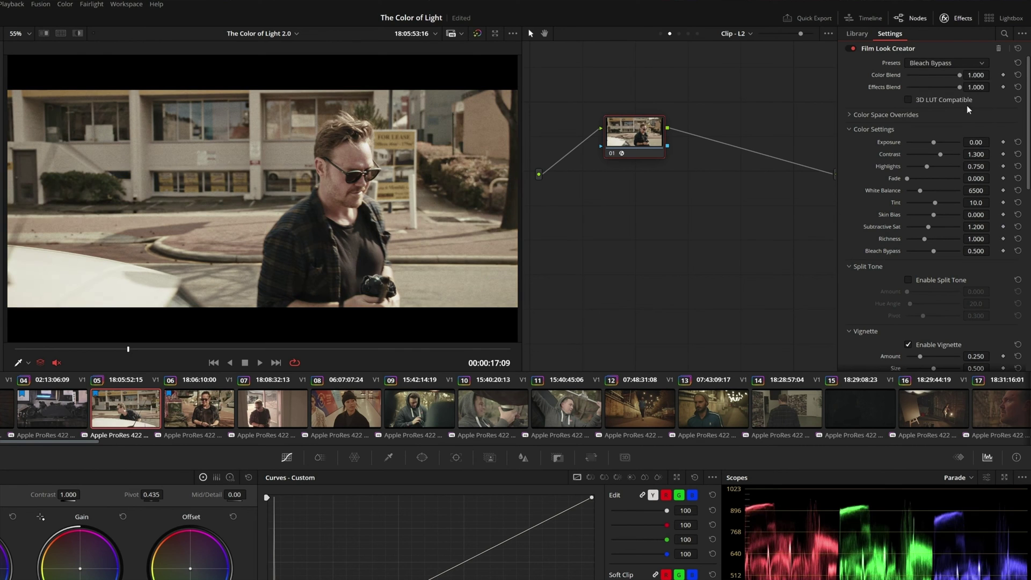
mouse_move(960, 76)
mouse_down()
mouse_move(923, 87)
mouse_move(963, 88)
mouse_up()
mouse_move(939, 145)
mouse_down()
mouse_move(934, 157)
mouse_move(960, 168)
mouse_move(914, 192)
mouse_move(930, 205)
mouse_up()
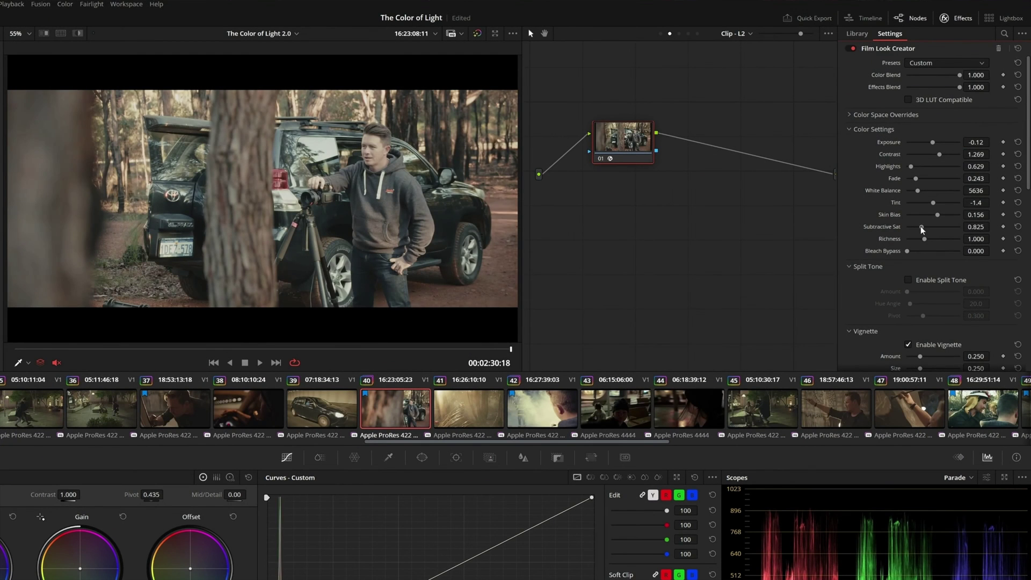
- Raise Subtractive Sat, shift split tone hue, zero Bloom, strengthen grain, then play to preview
mouse_move(922, 228)
mouse_down()
mouse_move(945, 227)
mouse_move(918, 239)
mouse_up()
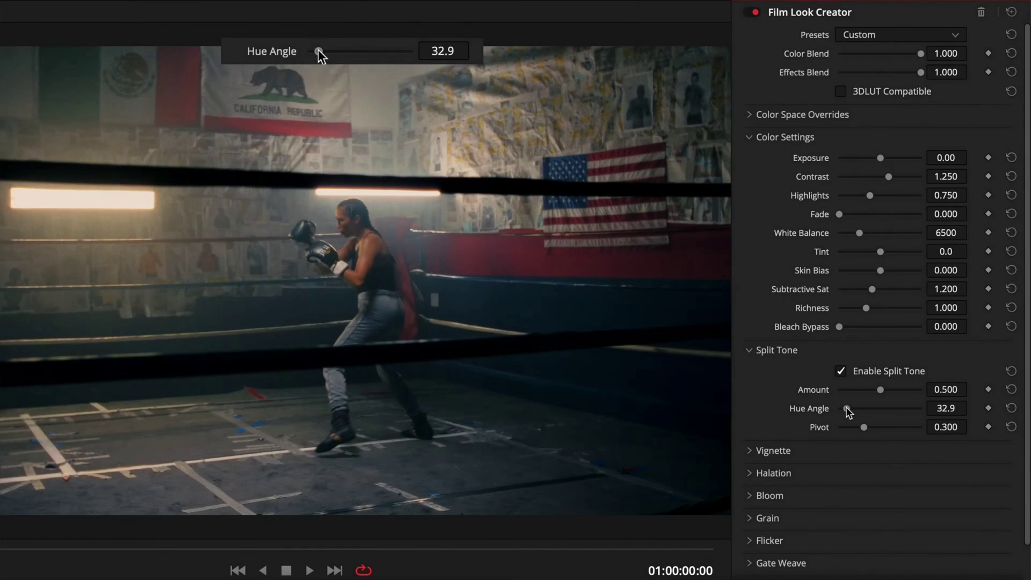
drag(847, 409, 946, 423)
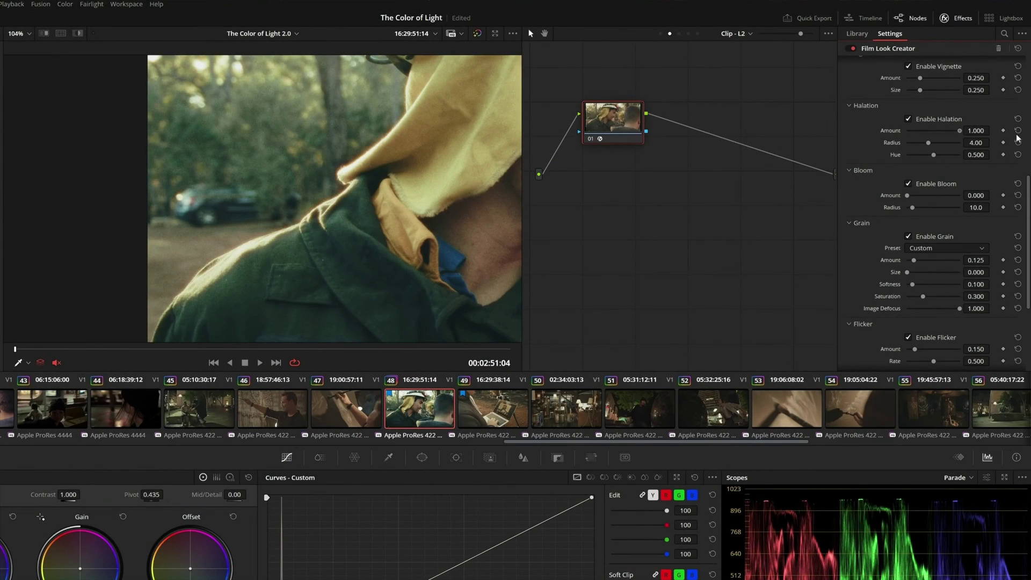
drag(926, 197, 898, 196)
drag(913, 260, 922, 260)
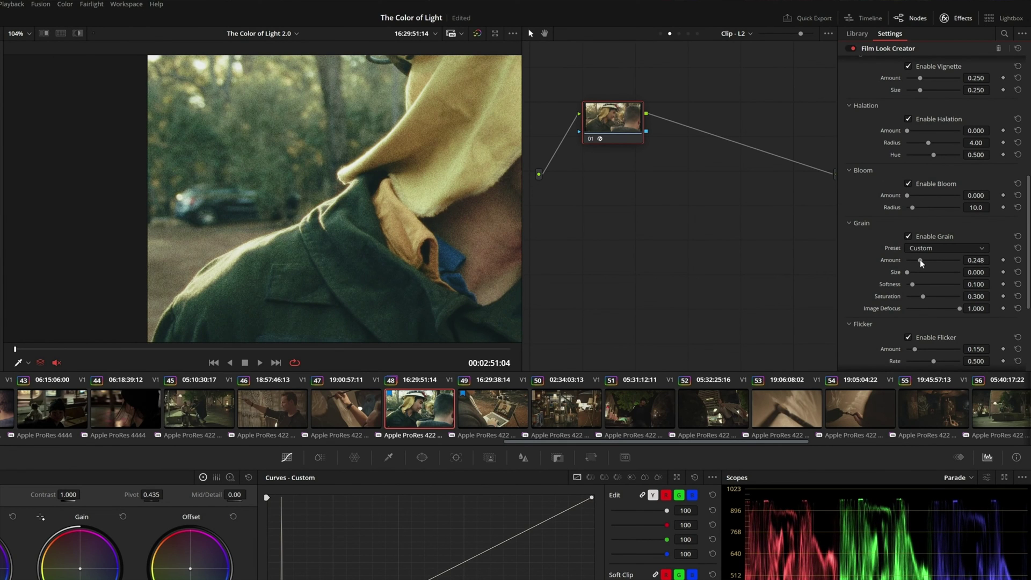
scroll(931, 215, down, 5)
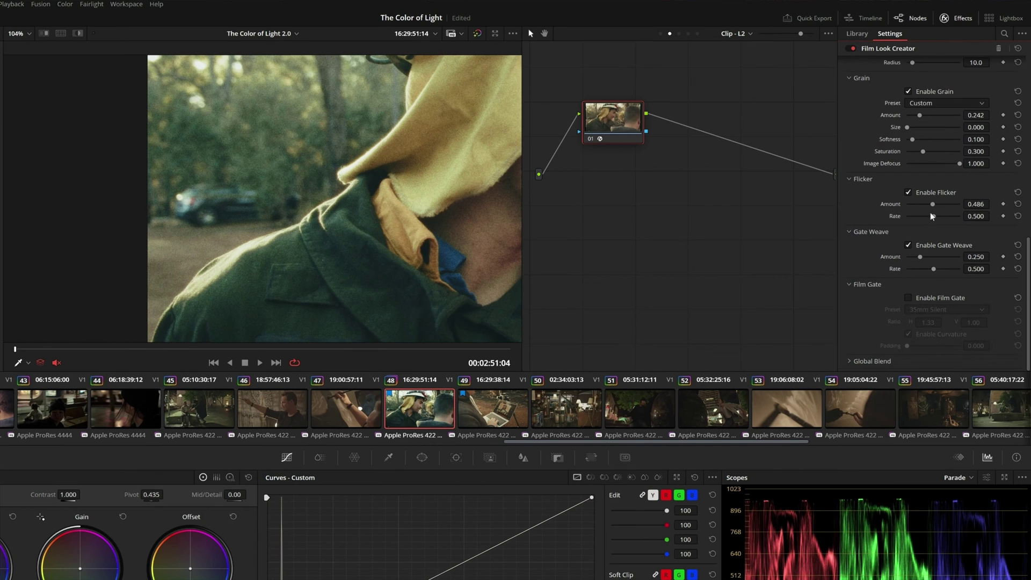
key(space)
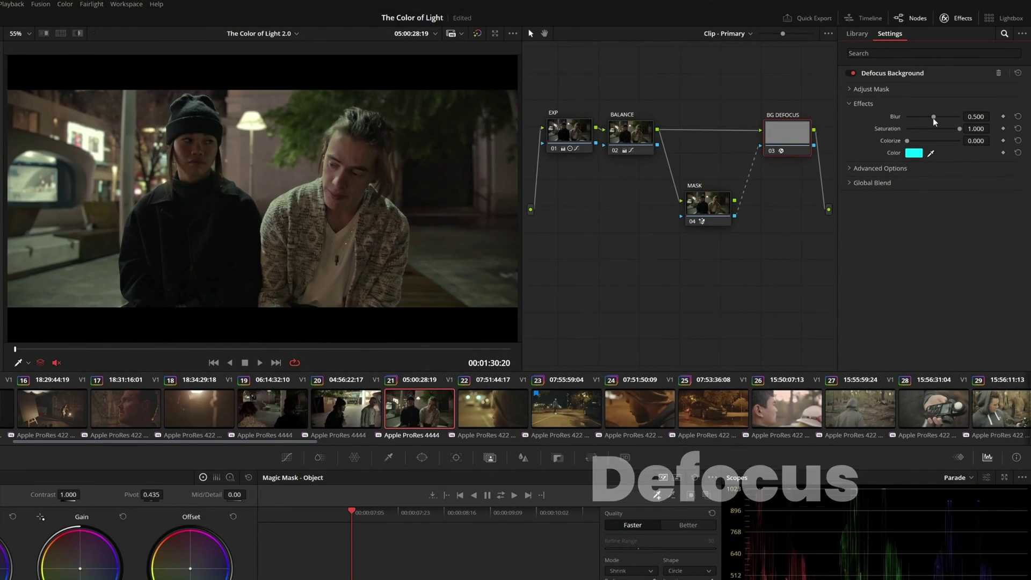
- Adjust the background blur to about 0.56 and play the shot to preview
drag(935, 117, 954, 117)
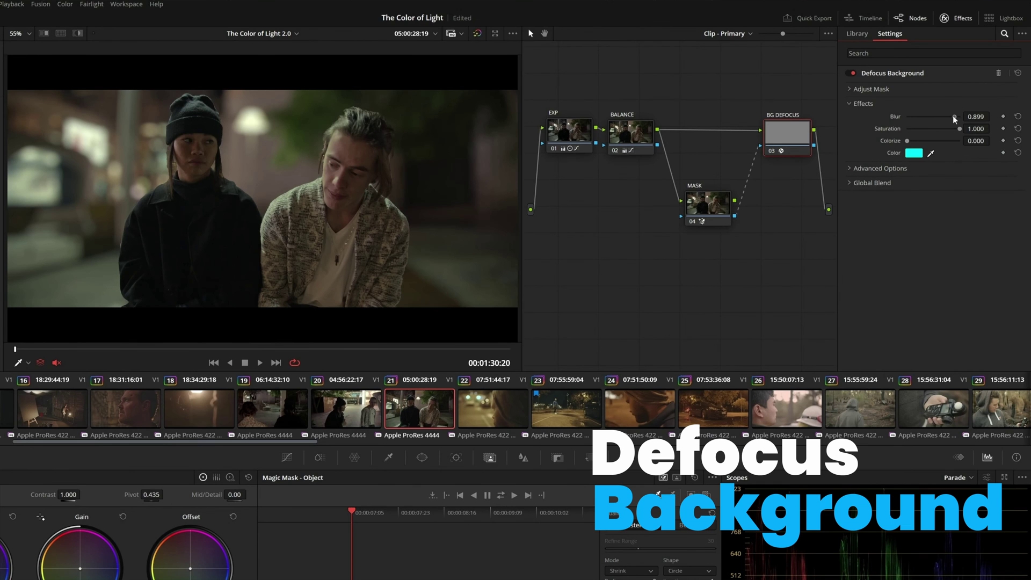
drag(954, 116, 937, 117)
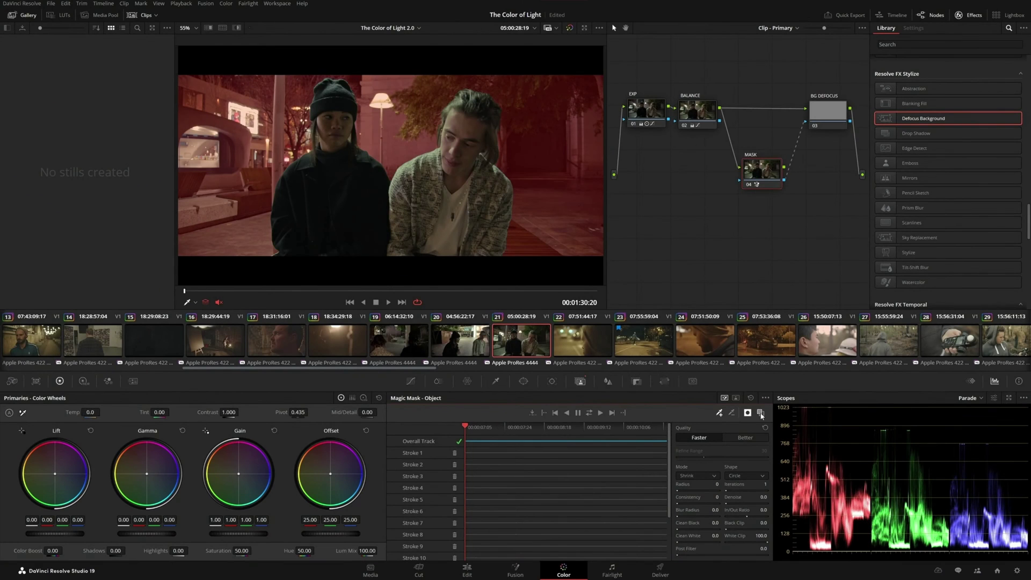
key(space)
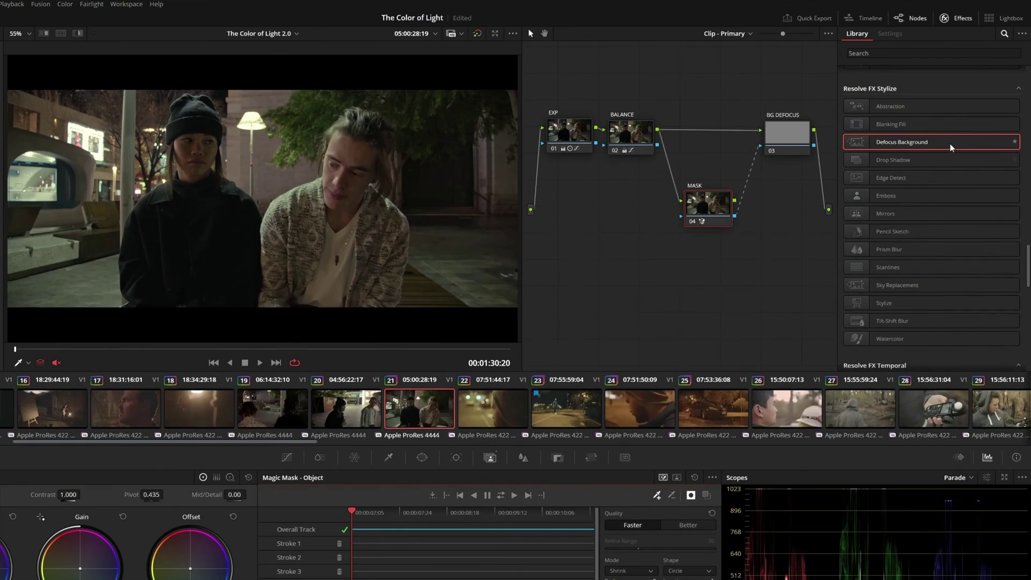
- Apply Defocus Background to the BG DEFOCUS node, raising Blur and adding a slight Colorize tint
drag(951, 148, 781, 140)
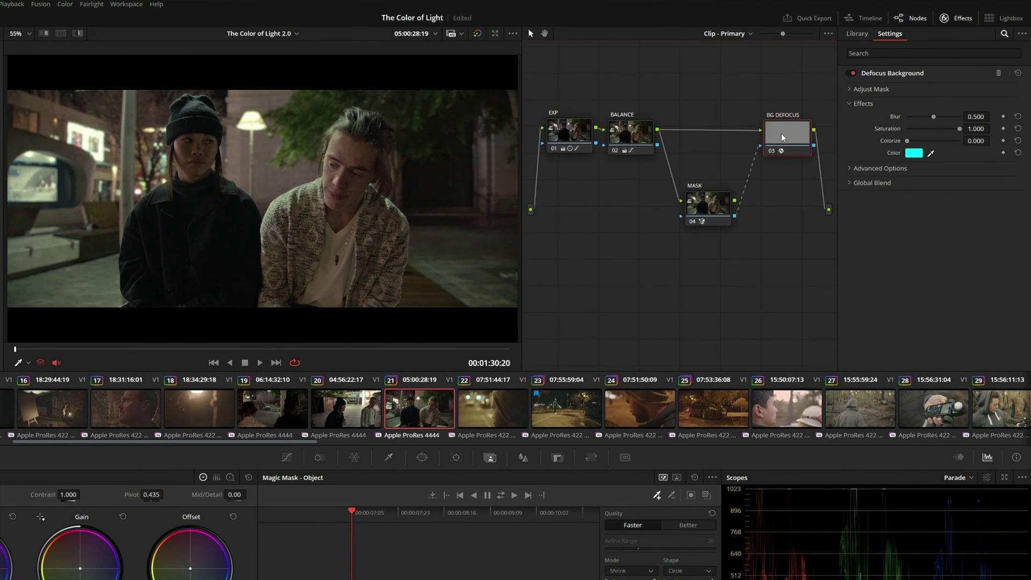
mouse_move(934, 117)
mouse_down()
mouse_move(956, 117)
mouse_move(940, 120)
mouse_up()
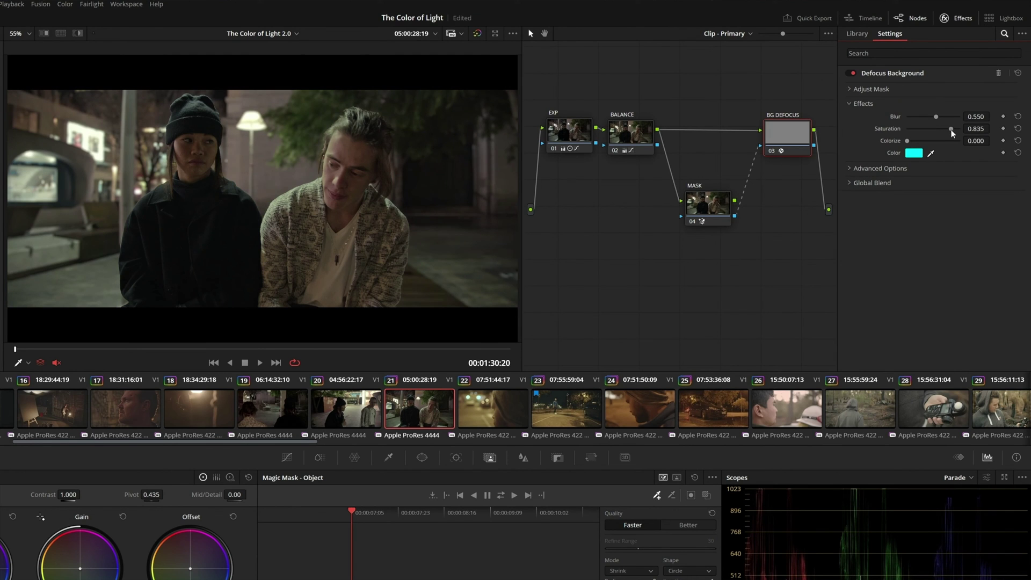
drag(923, 144, 920, 142)
key(space)
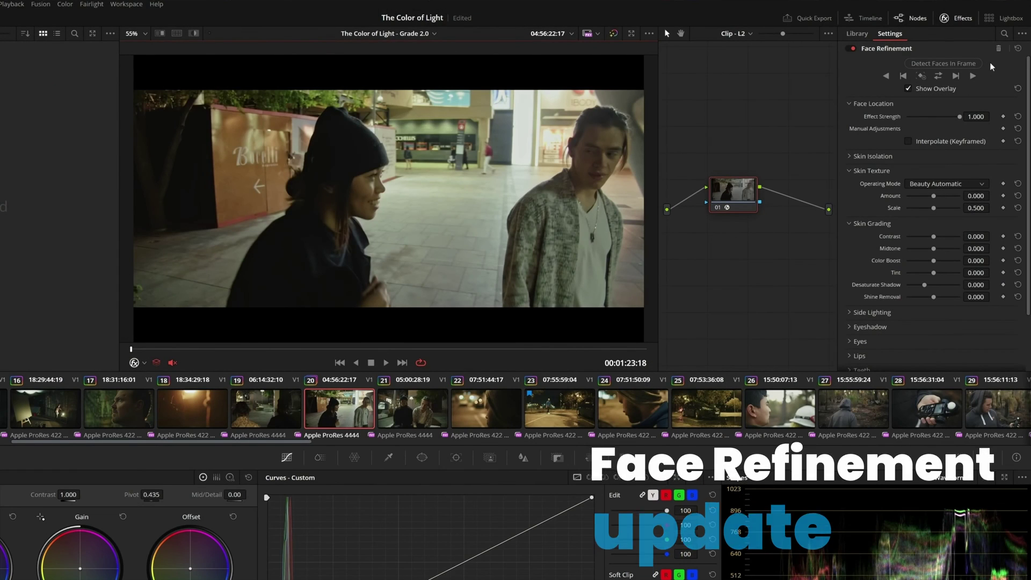
- Detect faces and widen the face box, then exclude Video 2 and Video 4 from the render
click(975, 63)
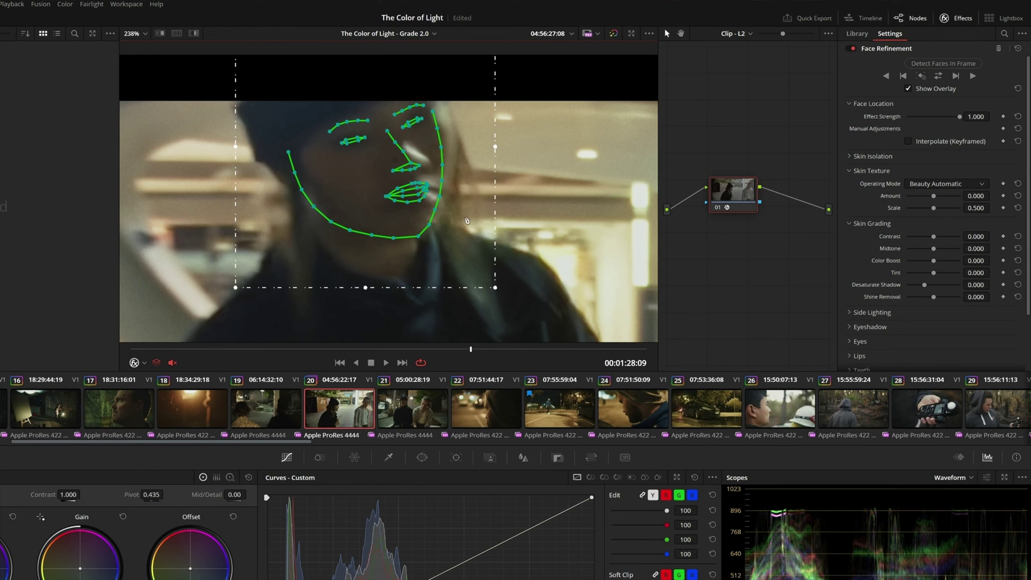
drag(497, 147, 510, 148)
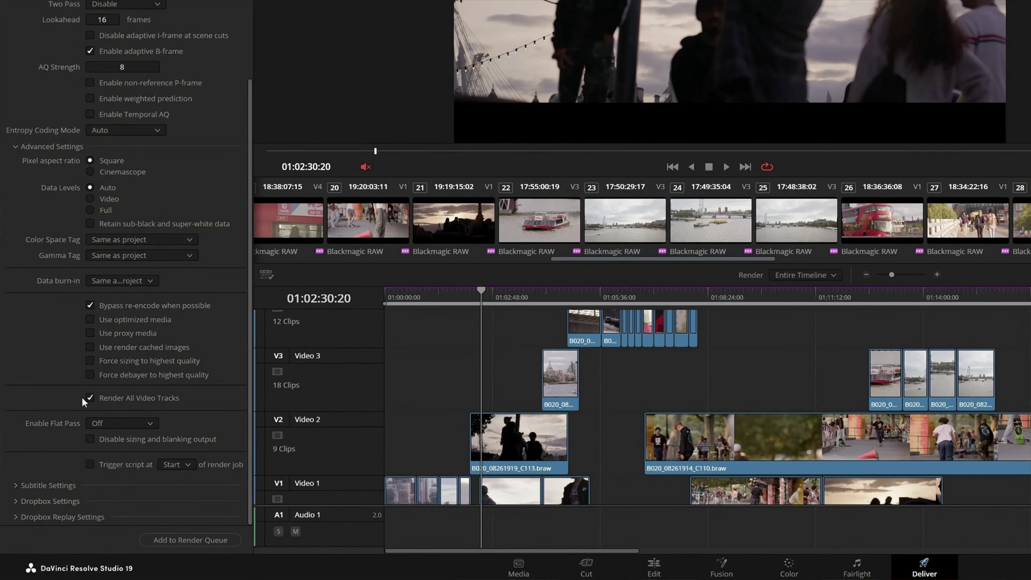
click(89, 397)
click(177, 414)
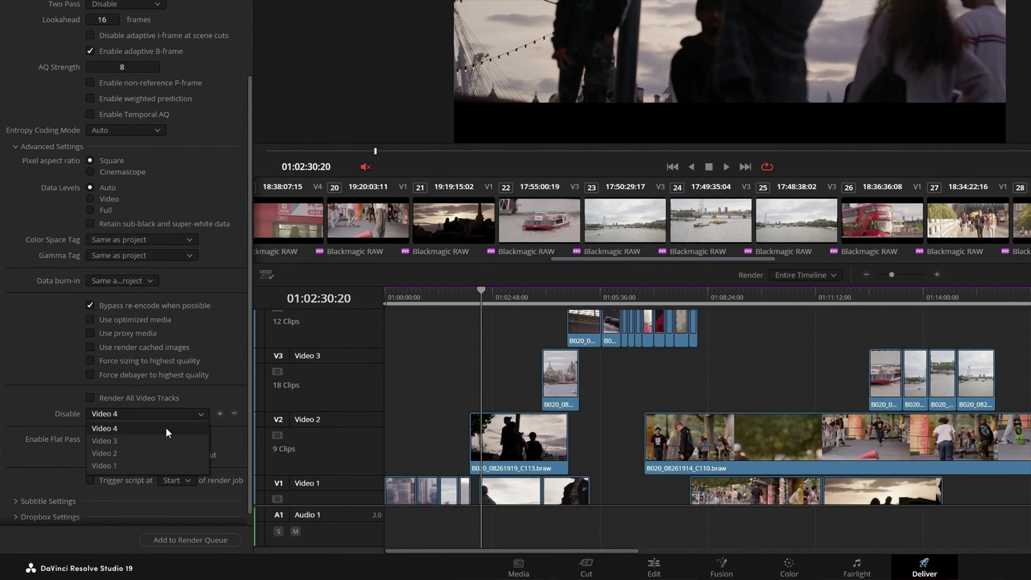
click(160, 453)
click(219, 413)
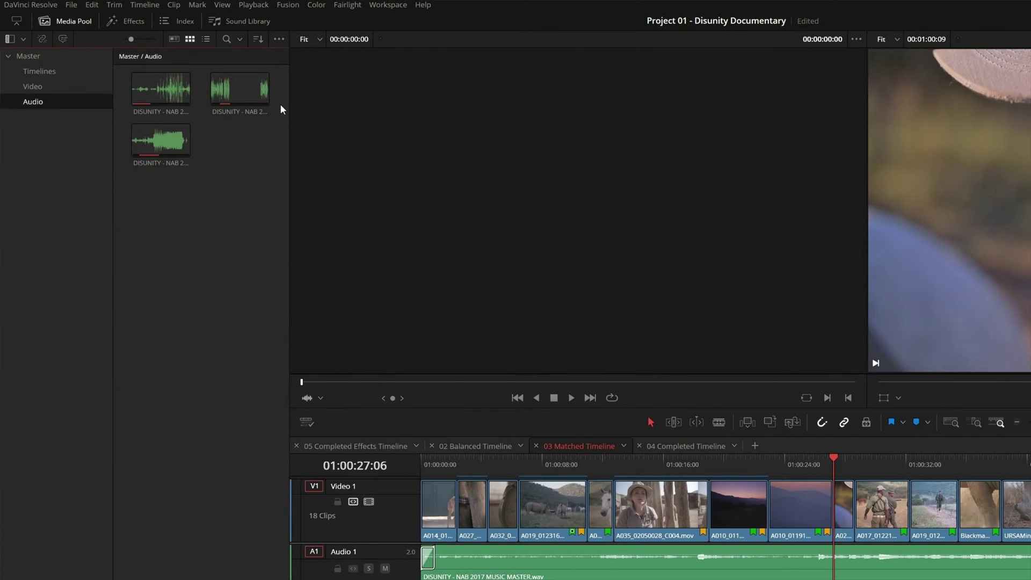
- Open Deleted Timeline Backups from the Media Pool menu and expand 01 Main Timeline's backups
click(278, 40)
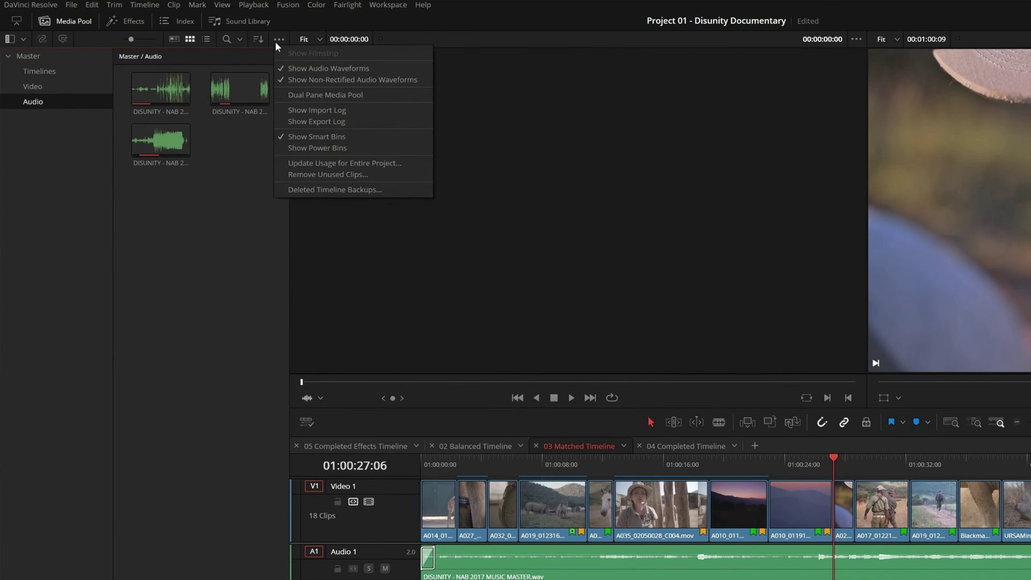
click(399, 191)
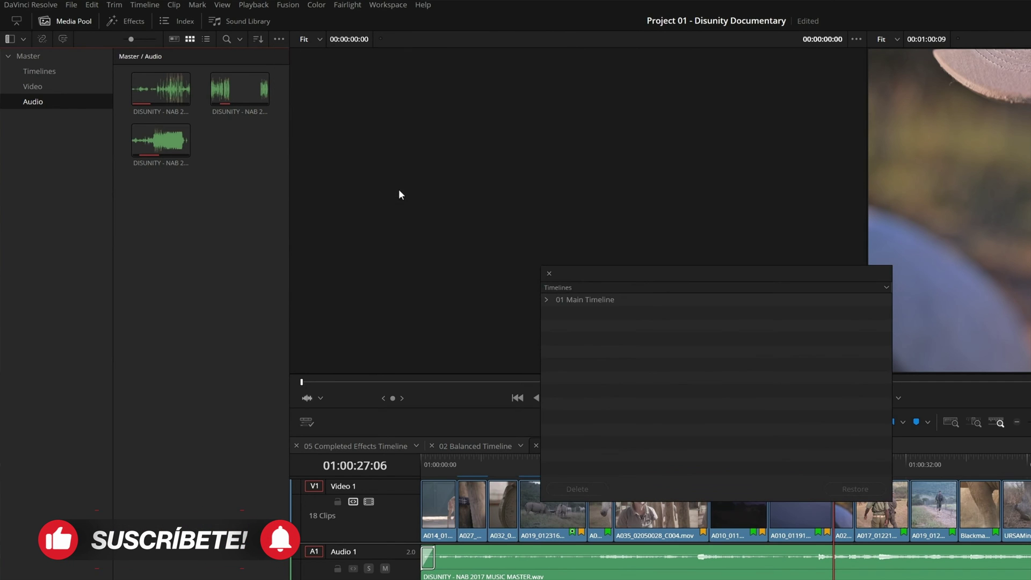
click(547, 300)
click(647, 339)
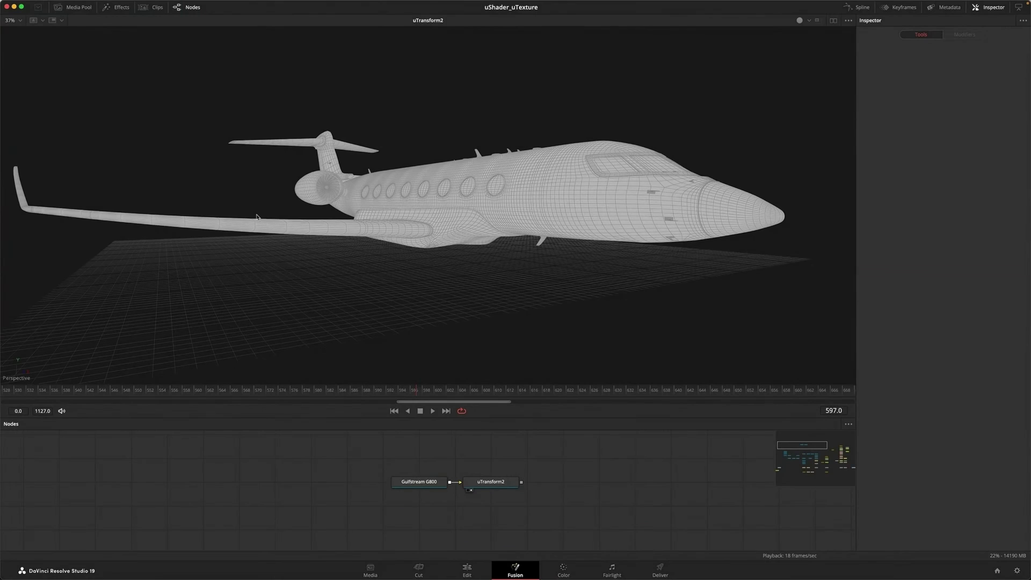
- Add uTexture, uTexture Transform and uNormal Map nodes from the USD material tools
click(120, 8)
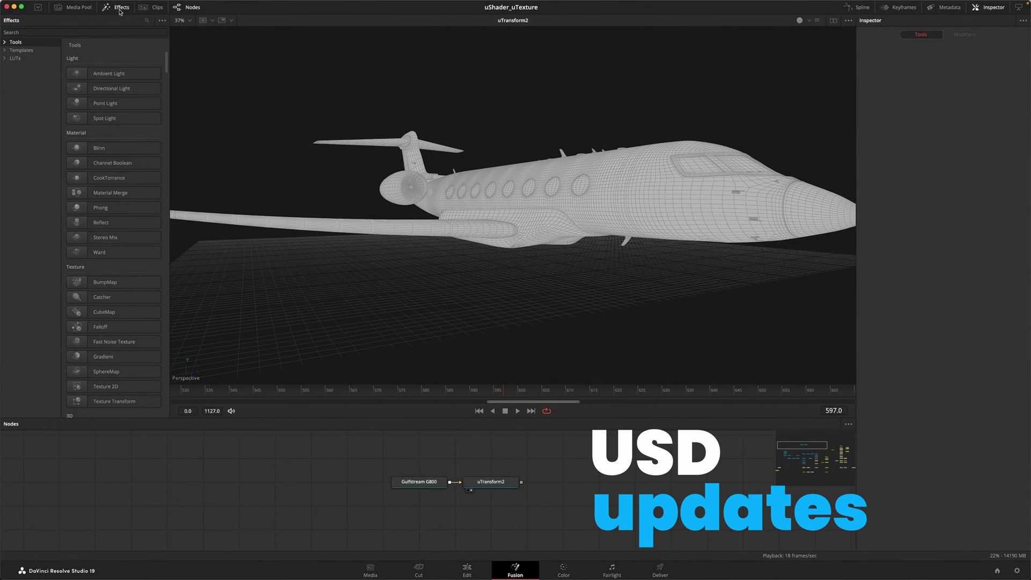
click(22, 41)
click(35, 283)
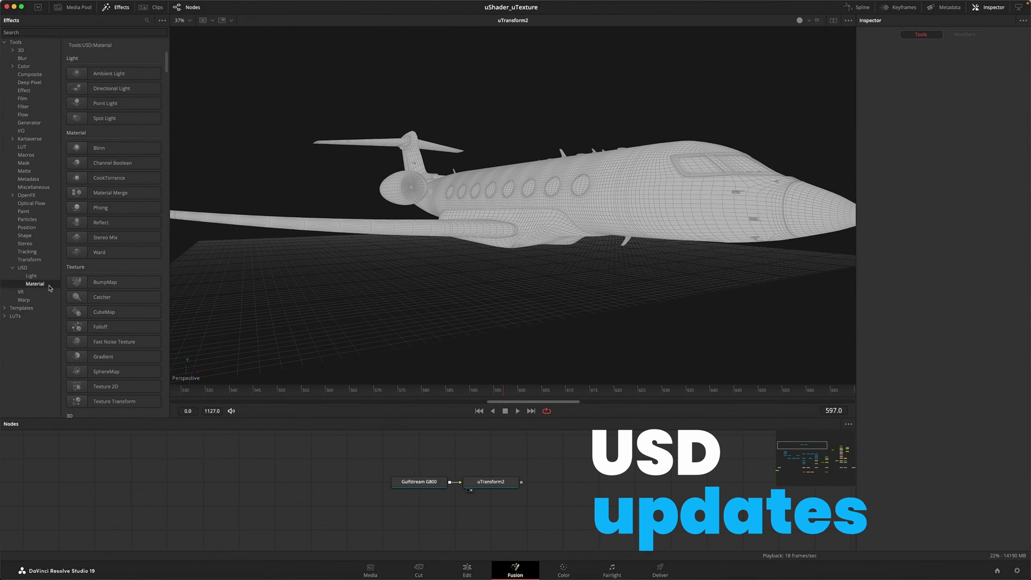
double_click(80, 108)
drag(270, 455, 271, 457)
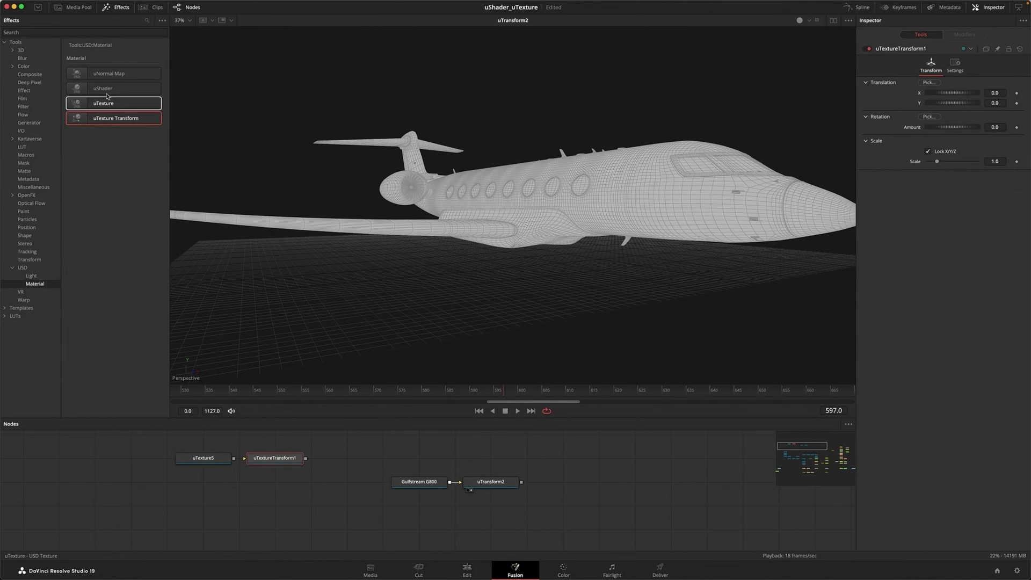
double_click(107, 73)
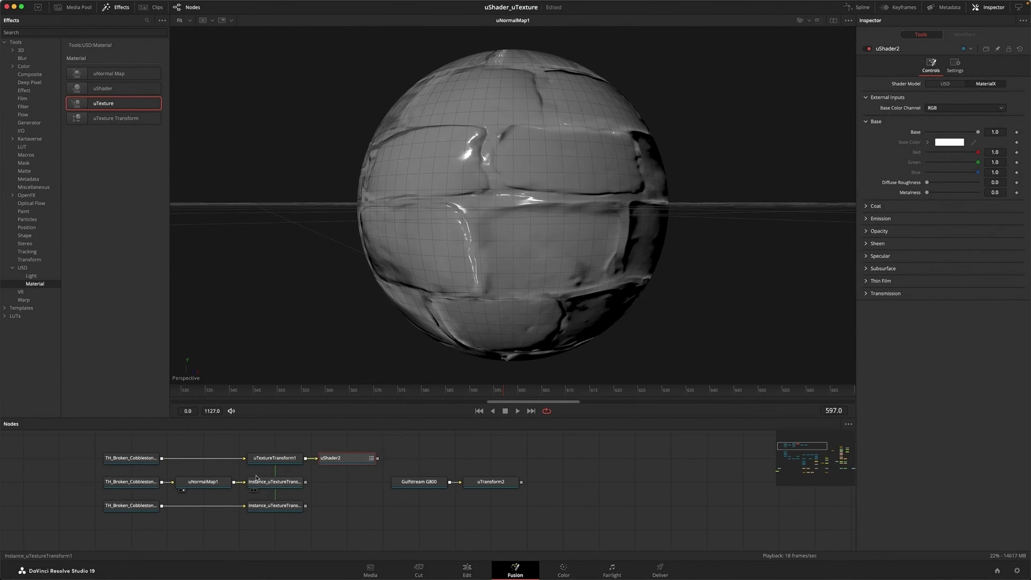
- Wire the texture transform into uShader2 and set its Scale to 2.638
click(149, 484)
drag(337, 462, 347, 459)
click(409, 237)
click(359, 458)
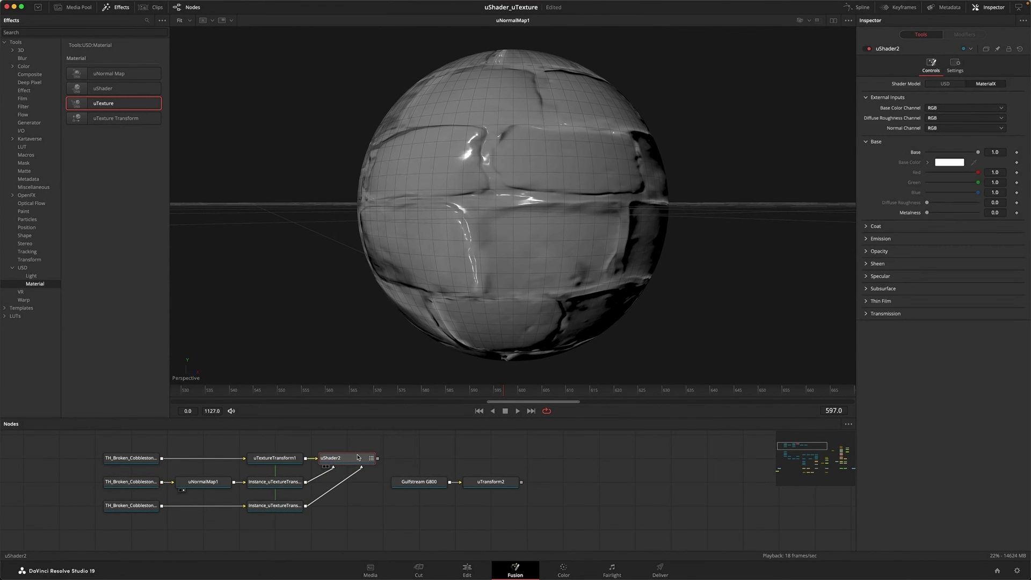
click(275, 457)
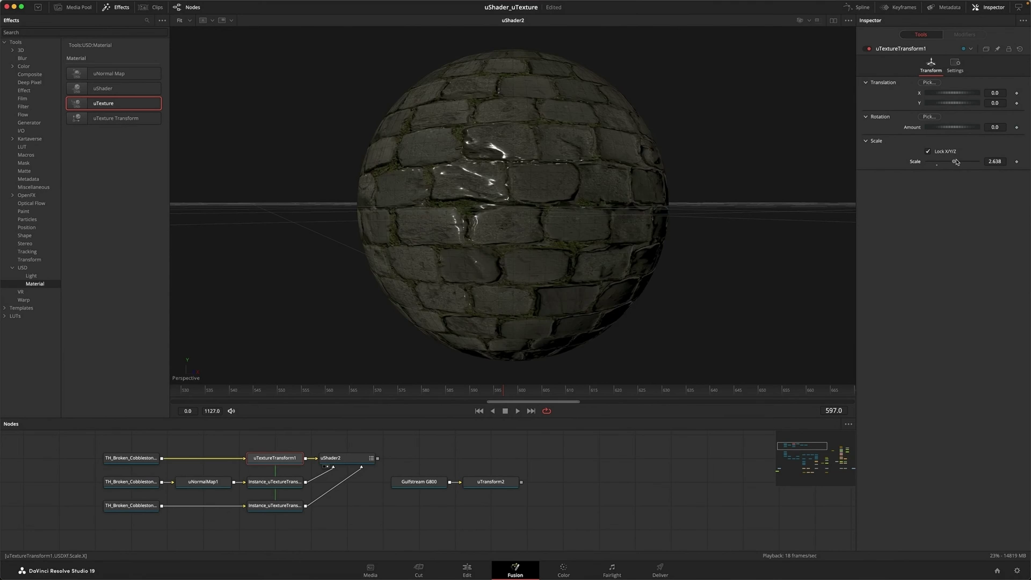
drag(937, 161, 956, 163)
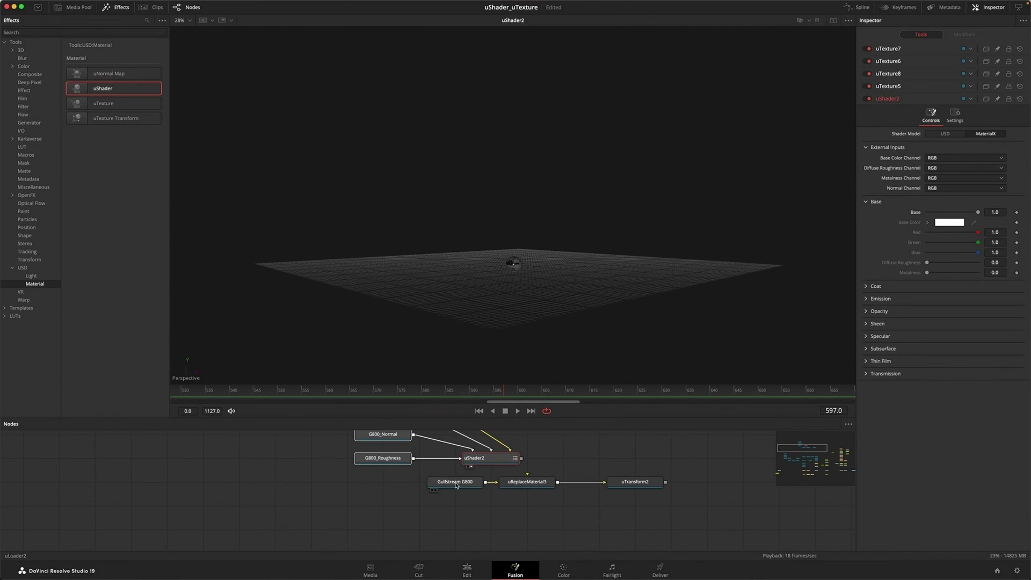
- View the cobblestone result from uReplaceMaterial3, then add a uVolume loading fluid_data_0250.vdb
click(540, 482)
key(1)
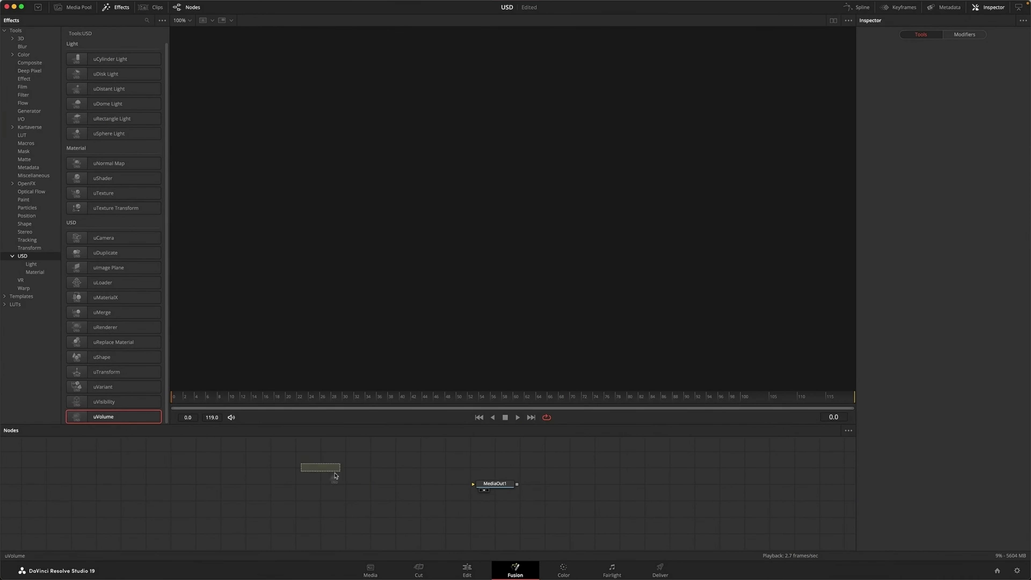
drag(376, 486, 377, 487)
click(443, 138)
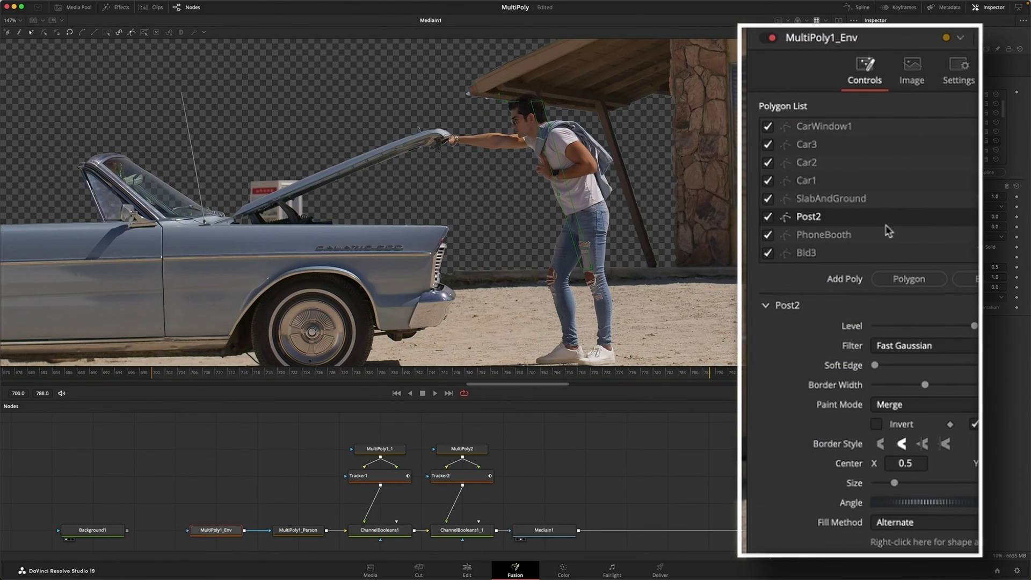
- Drag Post2 below Bld3 in the MultiPoly Polygon List, select Hole1, and view Merge1
scroll(885, 225, down, 3)
drag(859, 163, 845, 215)
scroll(1003, 138, down, 3)
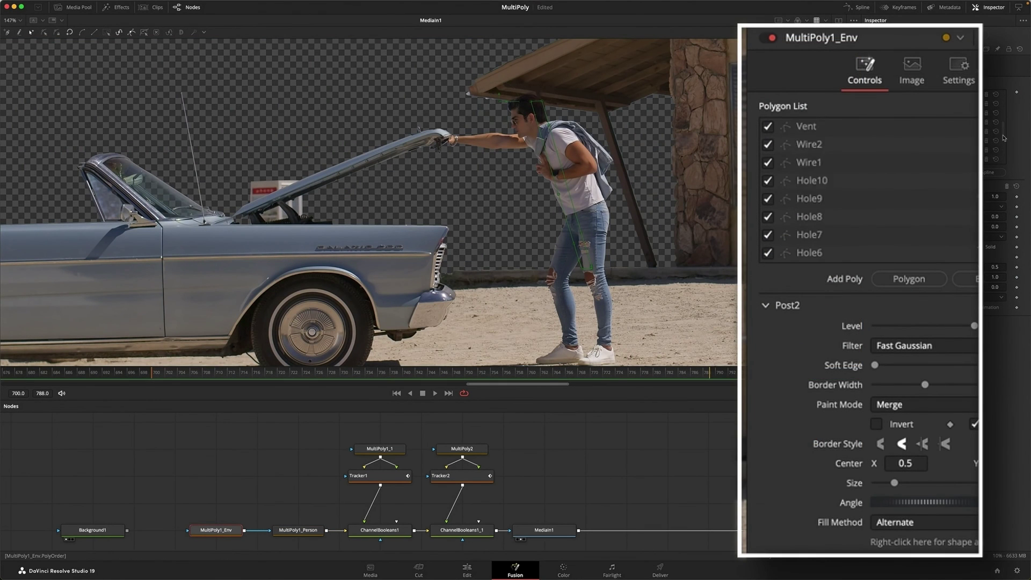
click(873, 220)
scroll(873, 224, up, 3)
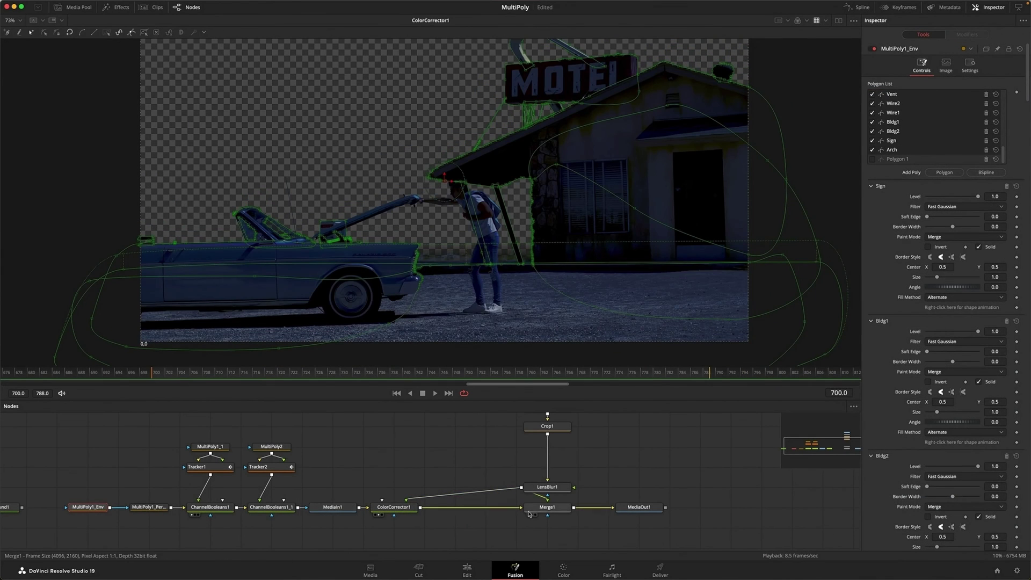
click(528, 514)
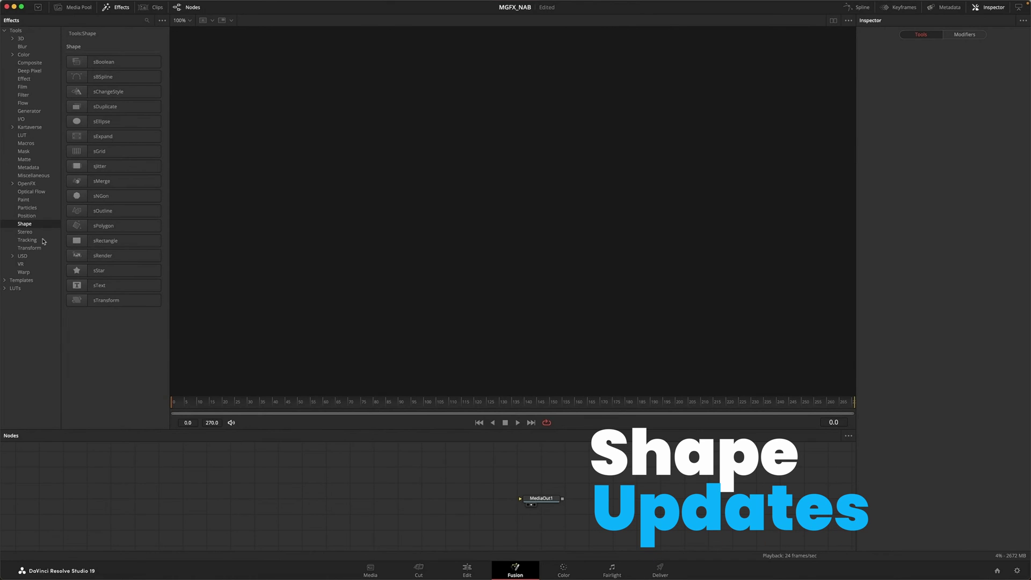
- Pull the sBSpline crescent's top point up, then add a circle path point and smooth the whole path
drag(408, 486, 421, 484)
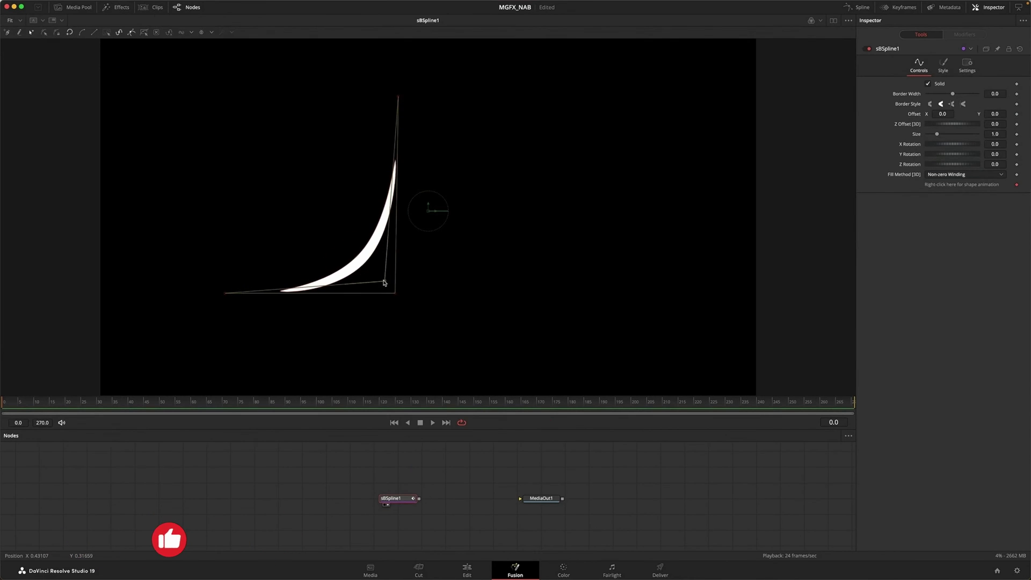
drag(398, 97, 394, 54)
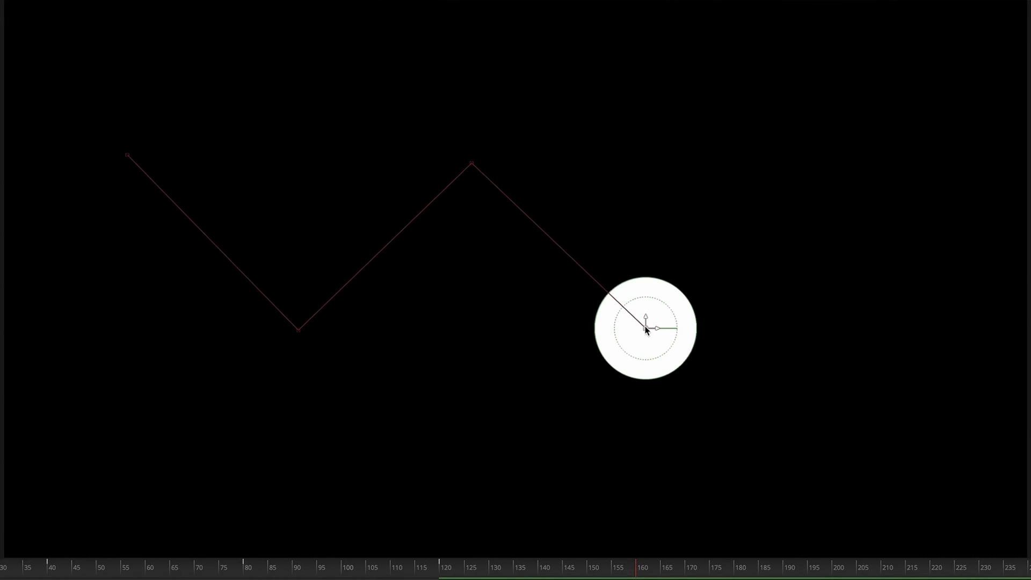
drag(646, 330, 794, 170)
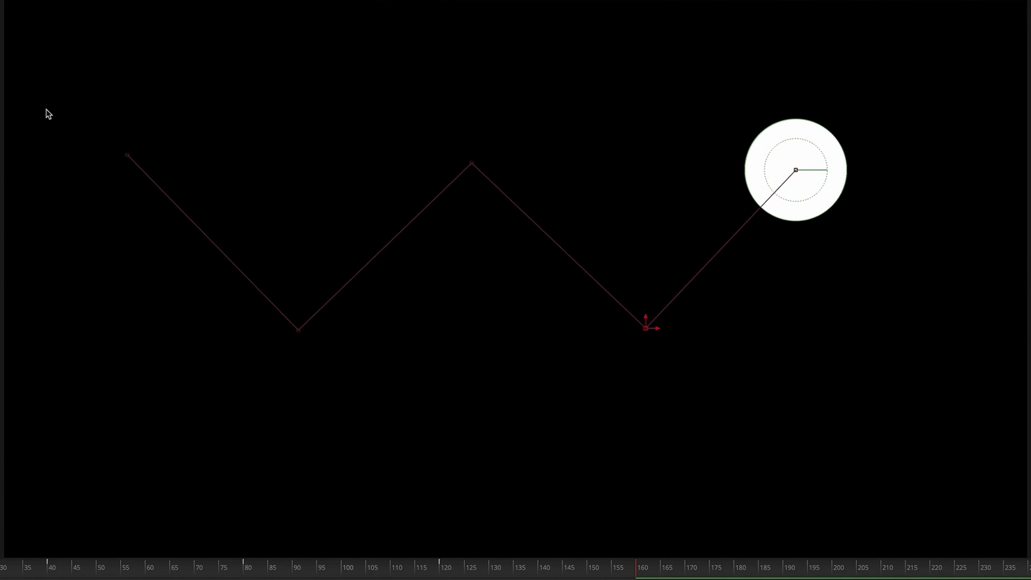
drag(45, 110, 752, 402)
key(shift+s)
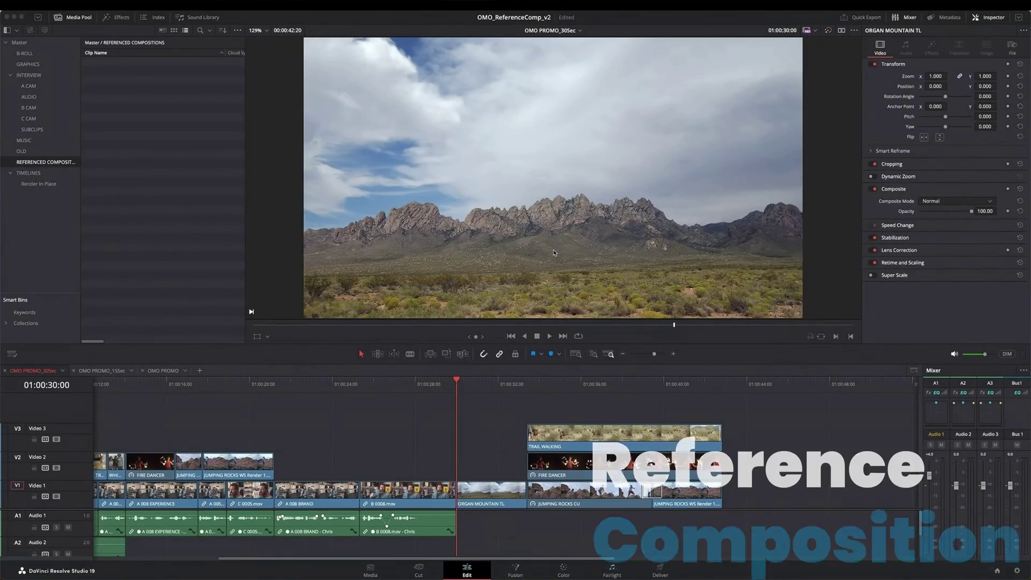
- Create a referenced composition named ClosingTag from the ORGAN MOUNTAIN TL clip
right_click(492, 487)
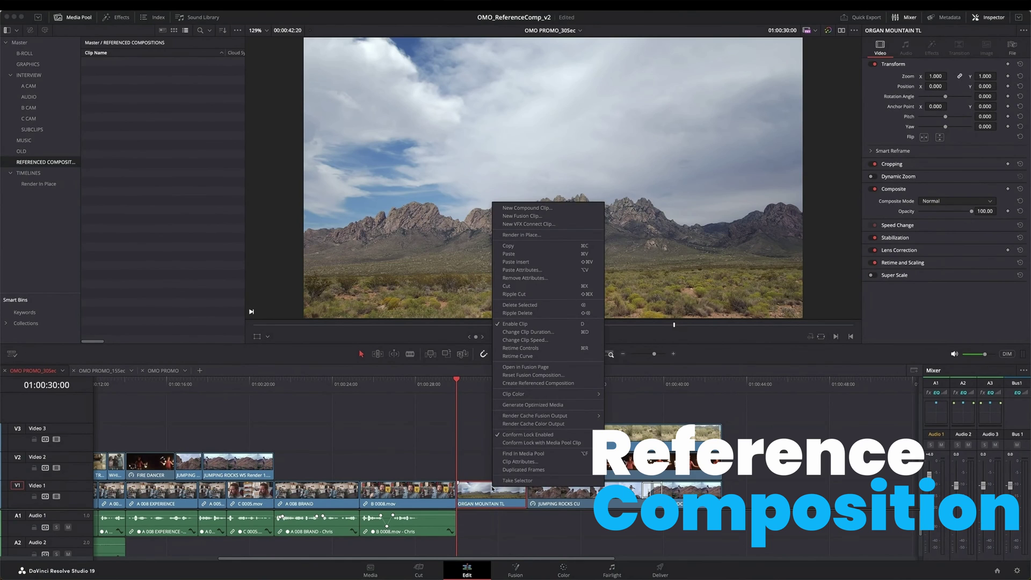
click(539, 383)
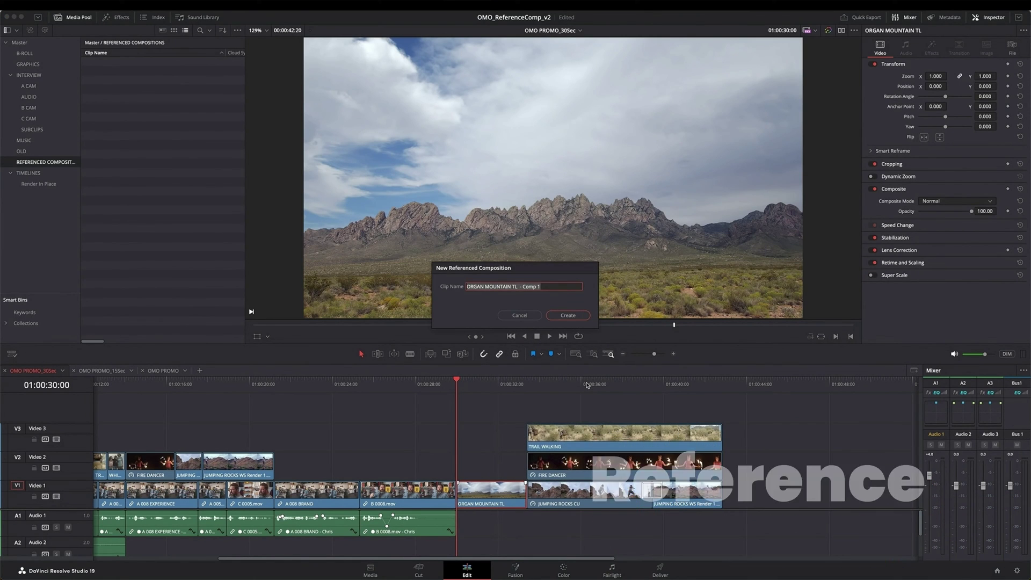
text(ClosingTag)
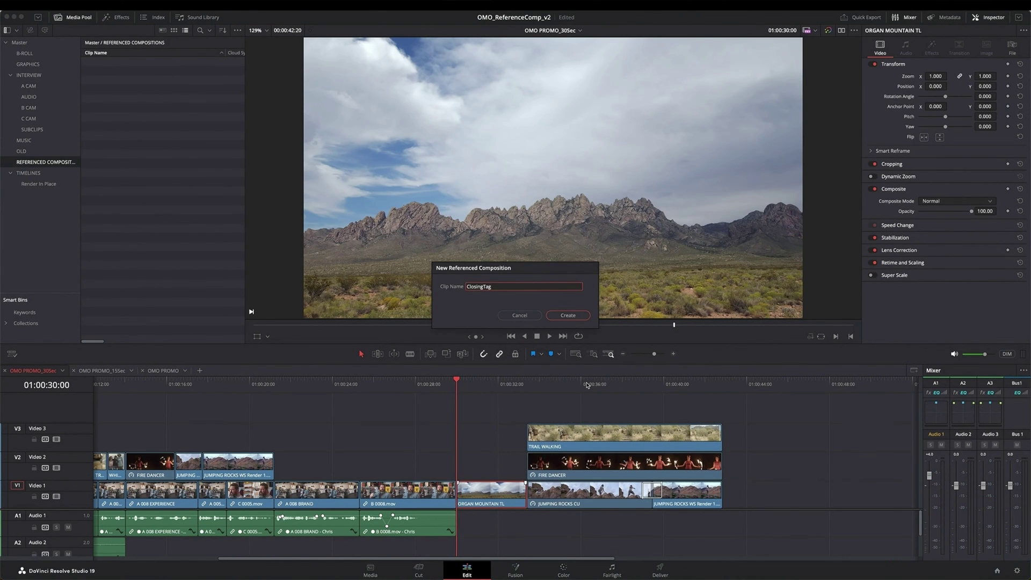
key(Return)
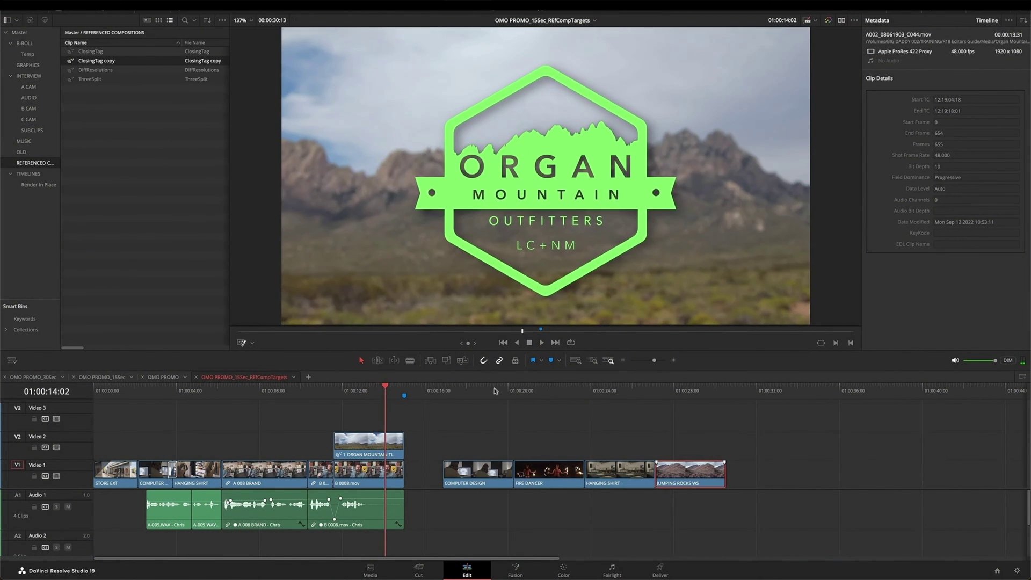
- Redo the ClosingTag referenced composition on the ORGAN MOUNTAIN TL clip
right_click(495, 473)
click(515, 375)
click(573, 472)
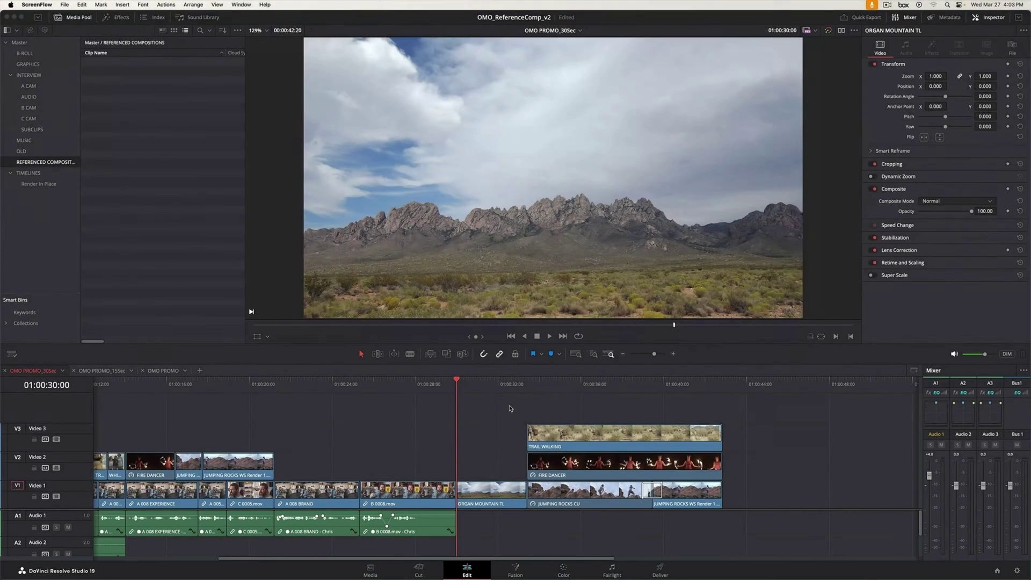
right_click(493, 487)
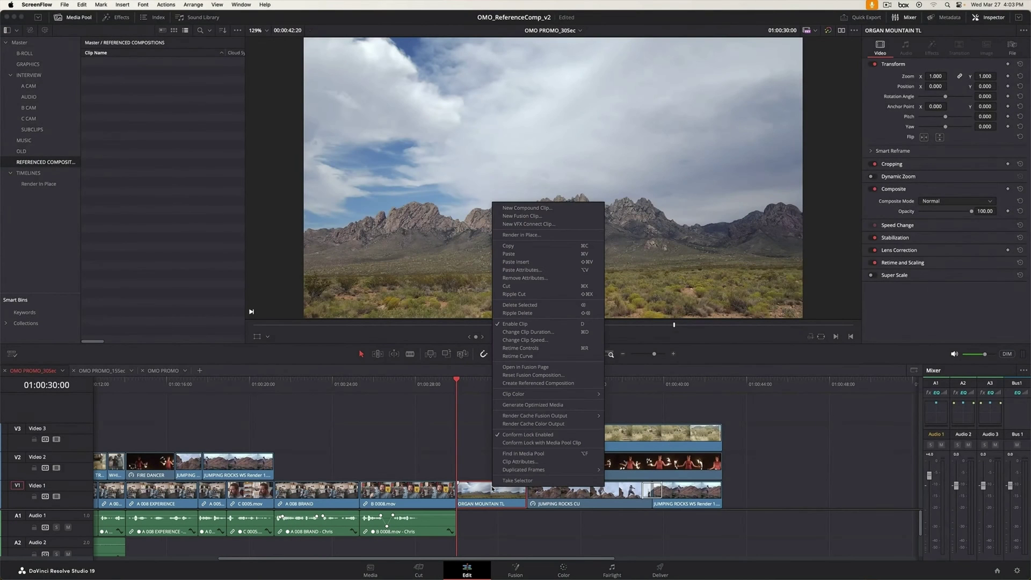
click(587, 385)
text(ClosingTag)
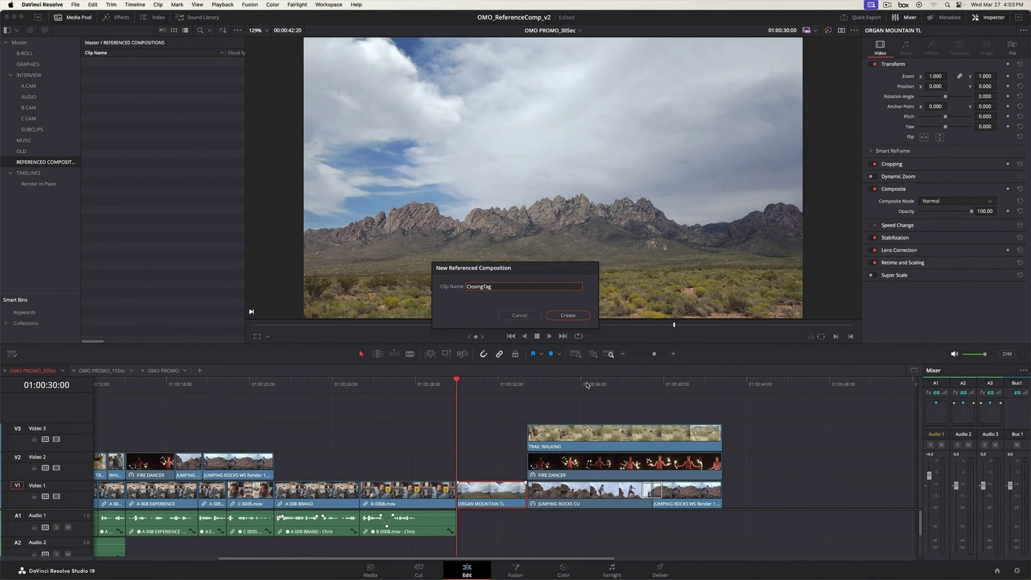
key(Return)
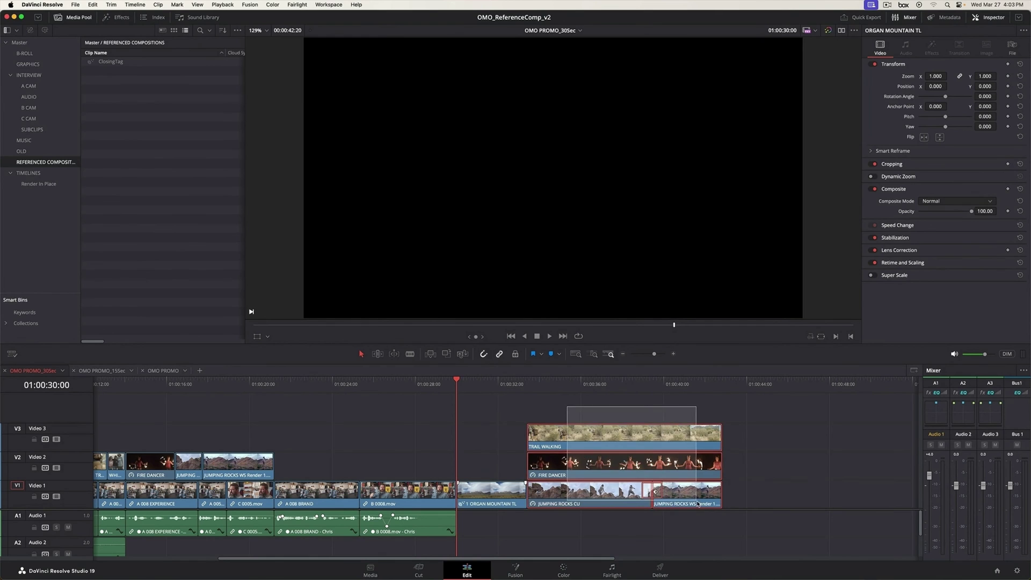
- Make the three stacked clips the ThreeSplit composition, then open ClosingTag on the Fusion page
drag(618, 445, 700, 508)
right_click(635, 425)
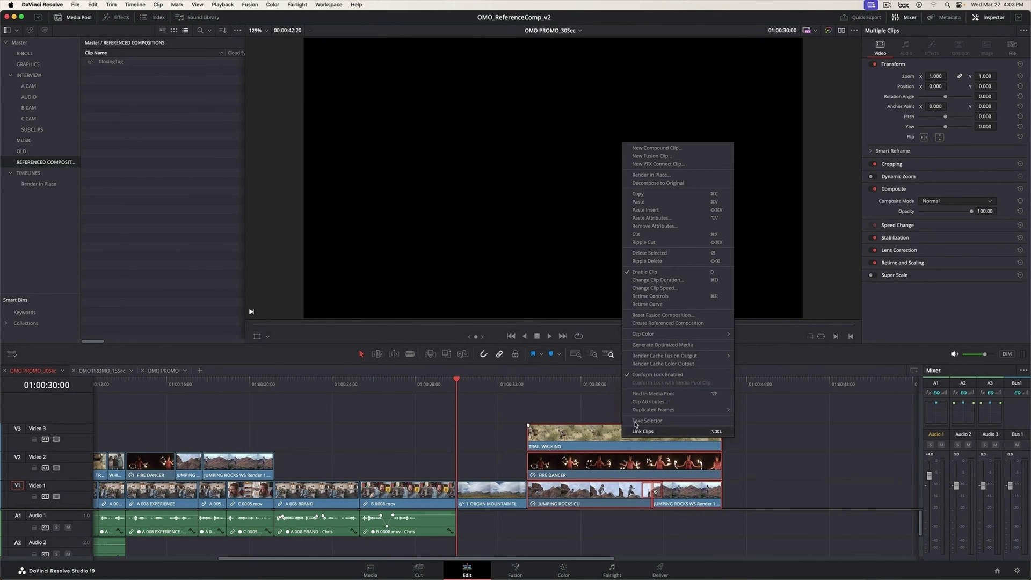
click(716, 324)
text(ThreeSpli)
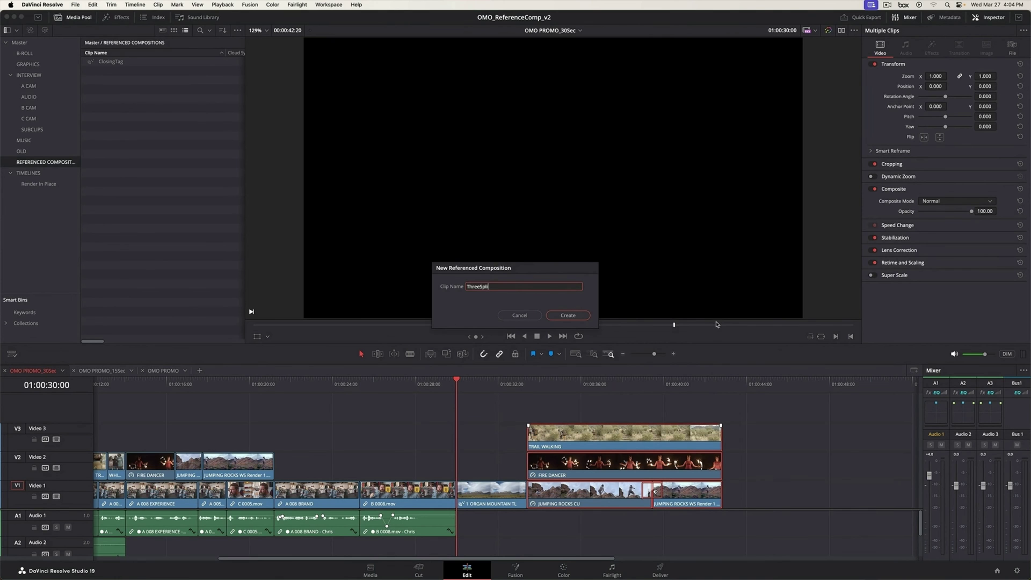
text(t)
key(Return)
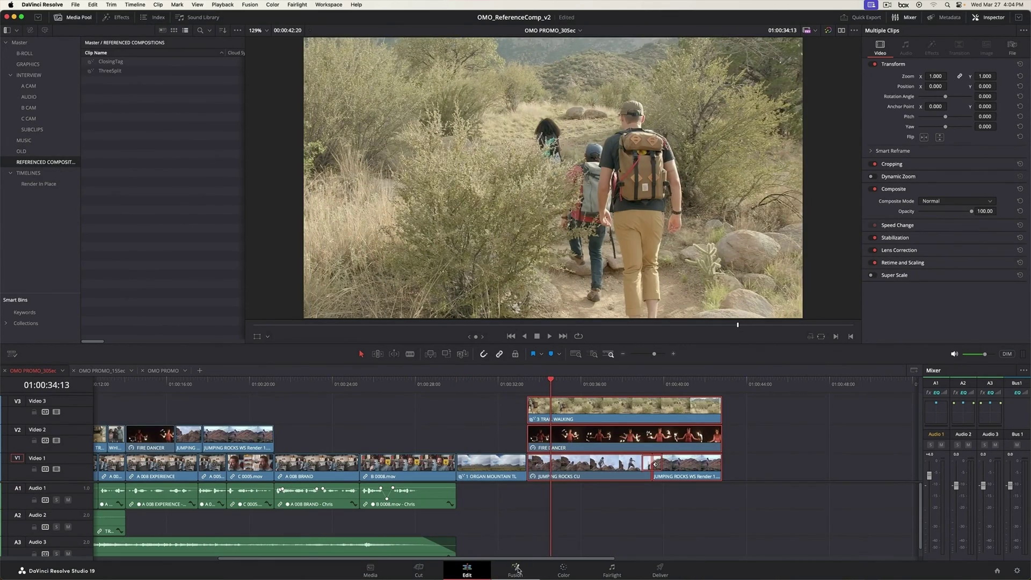
click(517, 570)
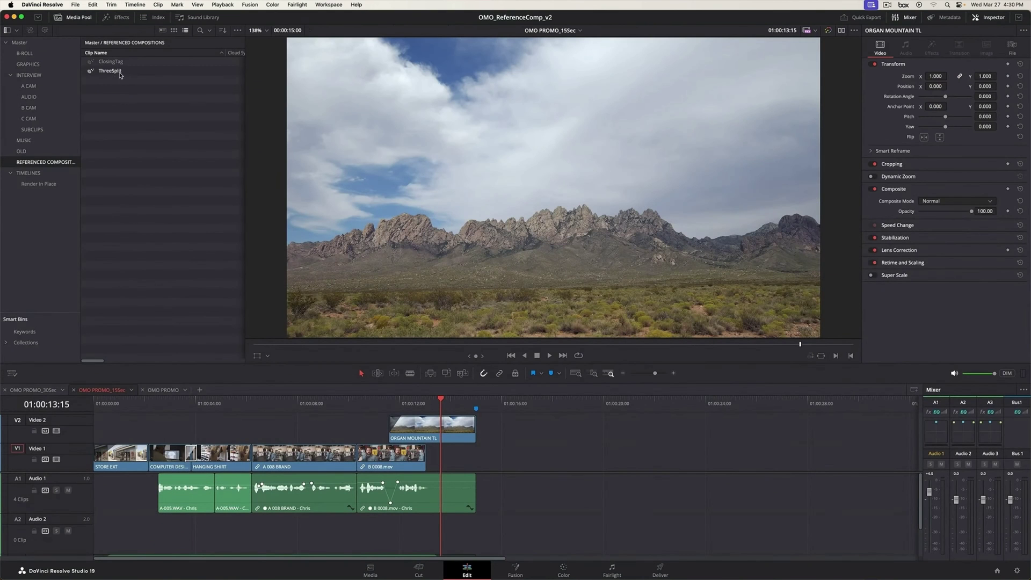
click(114, 63)
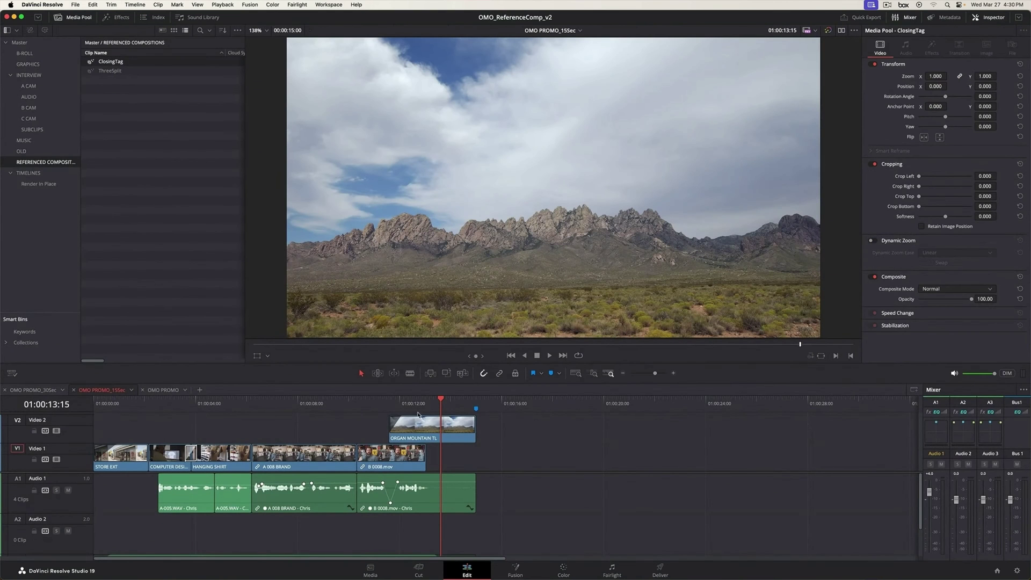
- Link the clip to ClosingTag and shift the logo colour toward orange-red
right_click(453, 430)
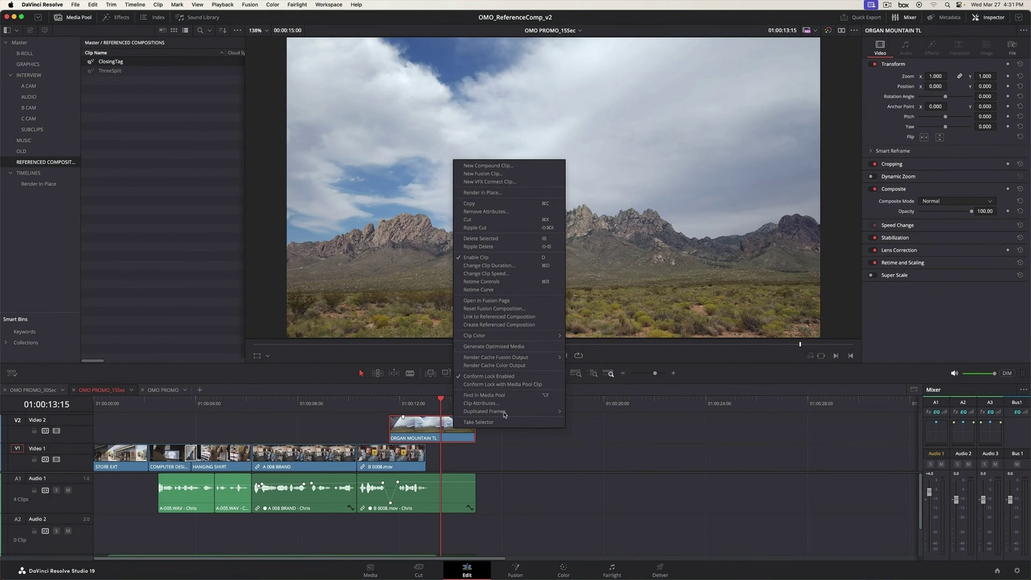
click(545, 319)
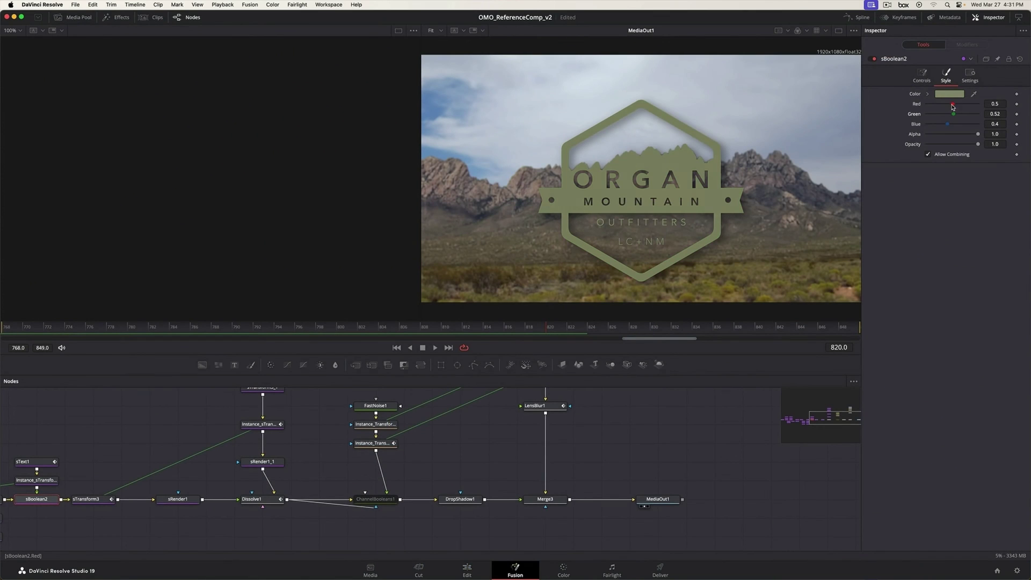
drag(954, 107, 975, 107)
click(468, 567)
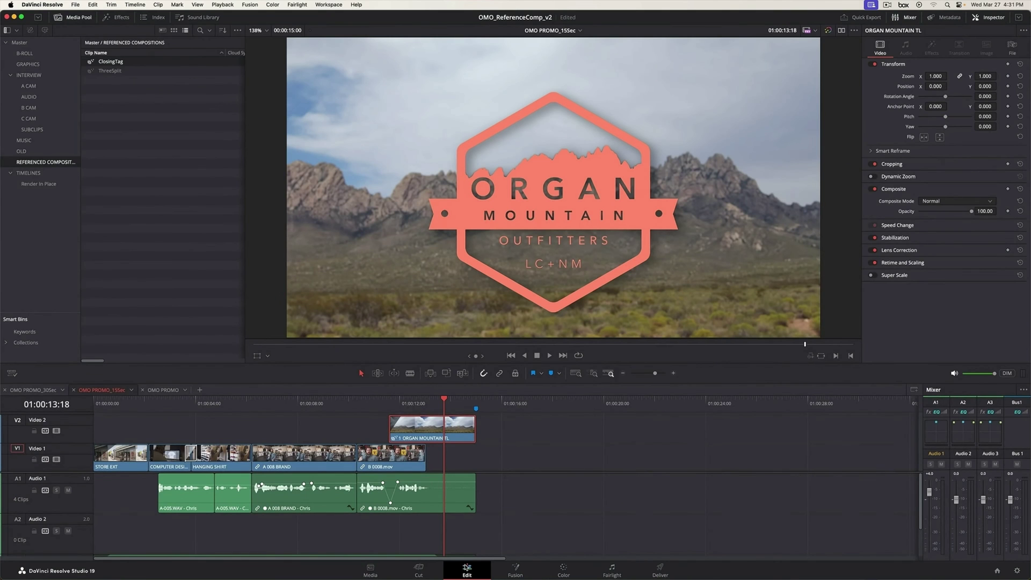
- On OMO PROMO_30Sec, re-insert ORGAN MOUNTAIN TL on V1 and link it to its referenced composition
click(42, 391)
drag(795, 403, 813, 404)
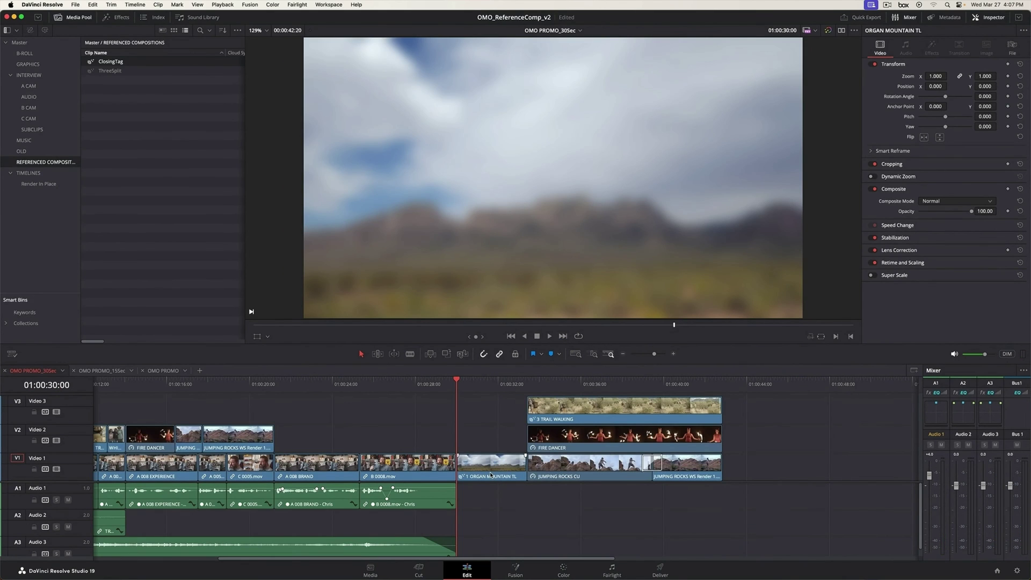
key(BackSpace)
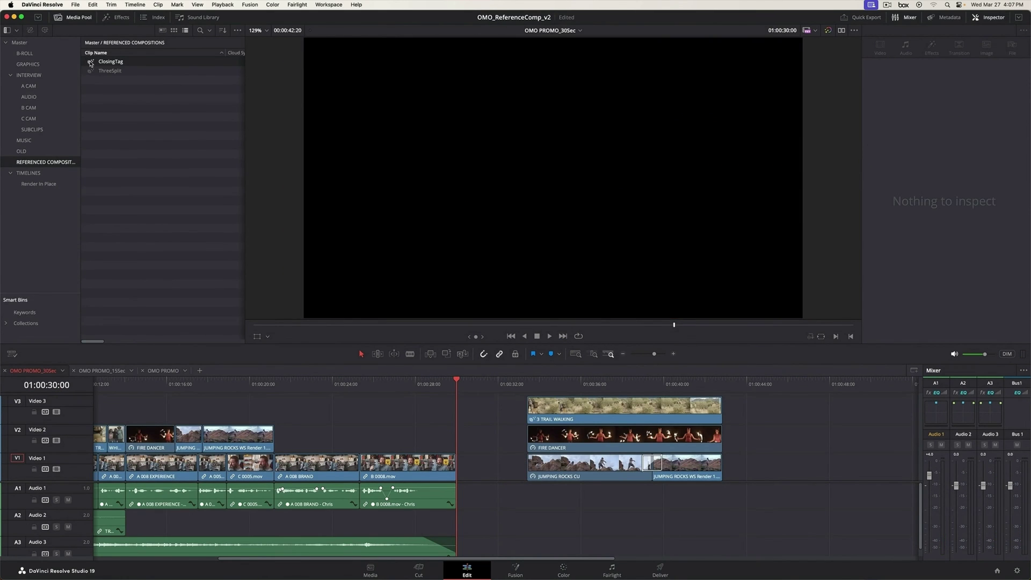
click(90, 63)
click(578, 314)
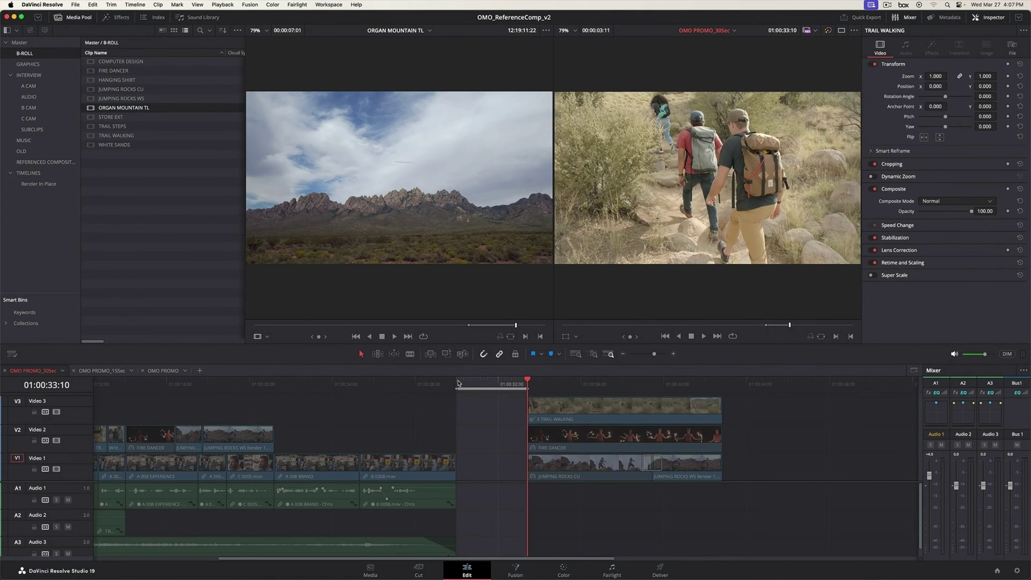
drag(399, 177, 816, 191)
click(50, 162)
right_click(488, 470)
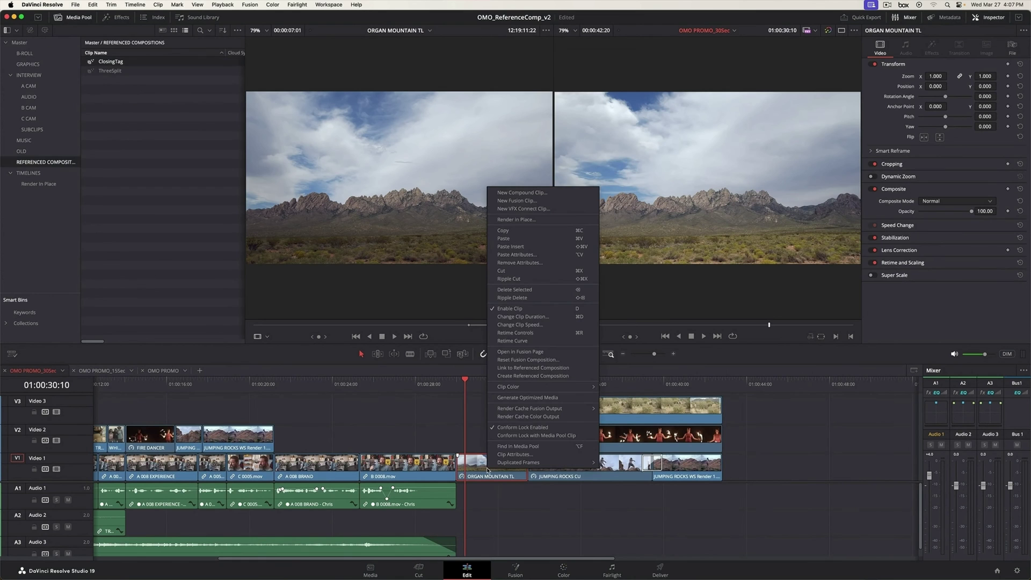
click(532, 368)
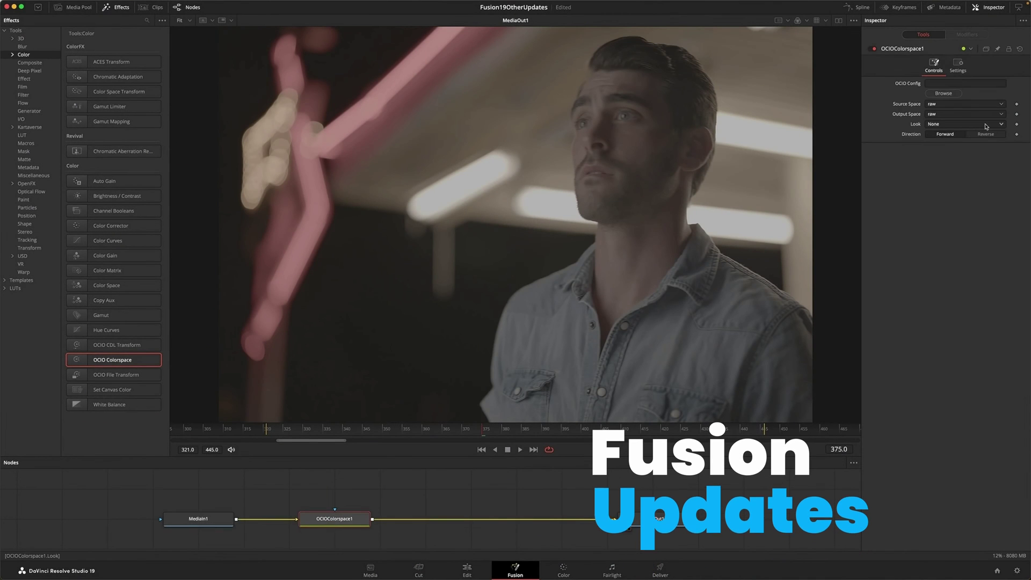
- Load the studio-config OCIO file, set Source Space to BMDFilm WideGamut Gen5, and choose the Output Space
click(944, 92)
click(474, 143)
click(672, 289)
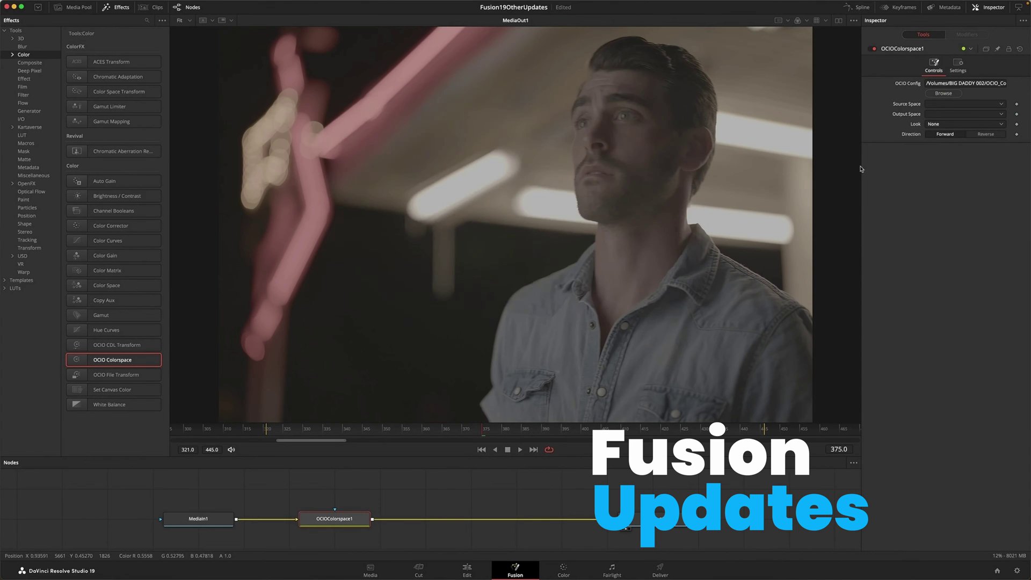
click(997, 104)
click(961, 203)
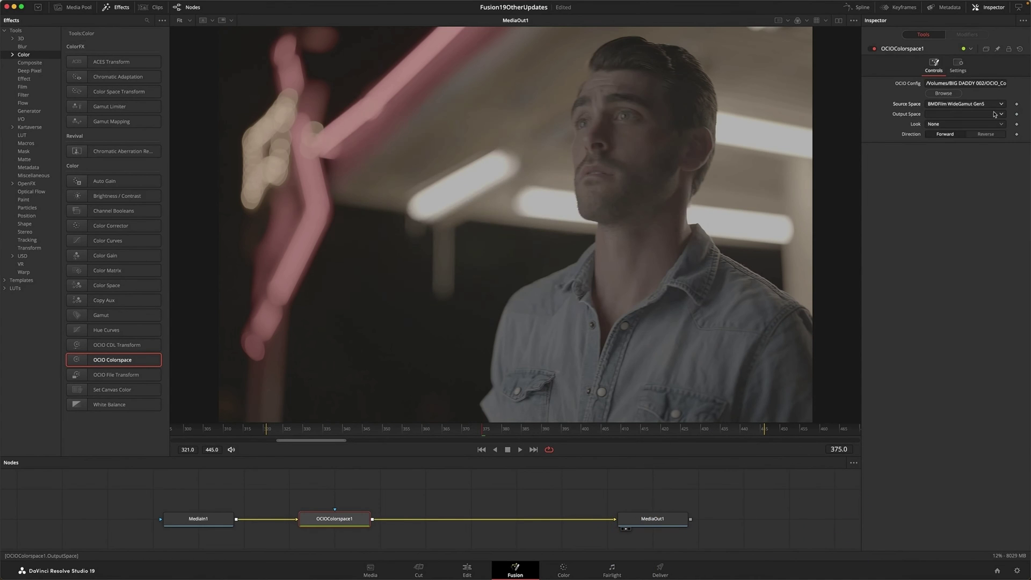
click(964, 114)
scroll(988, 146, down, 5)
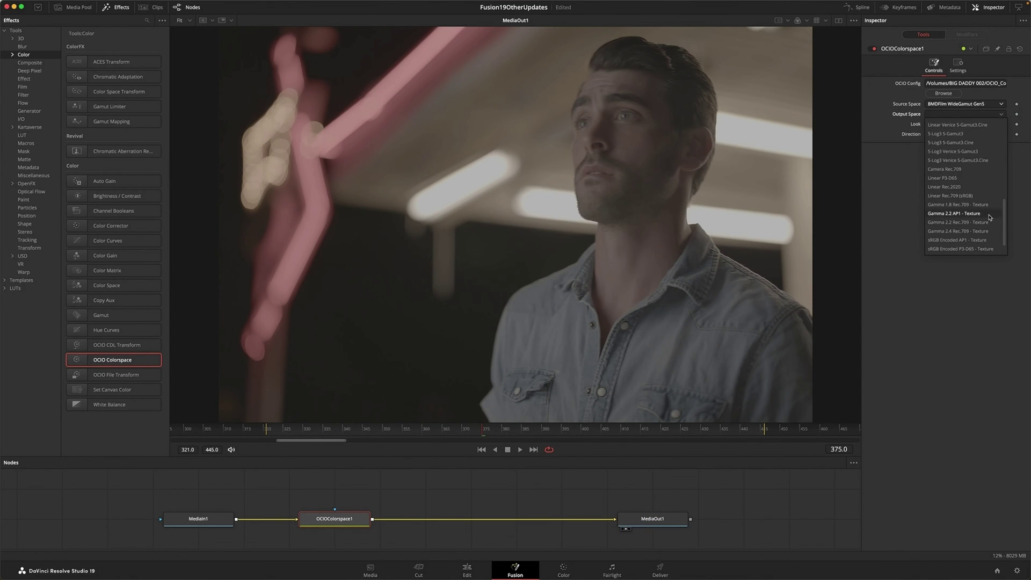
click(986, 232)
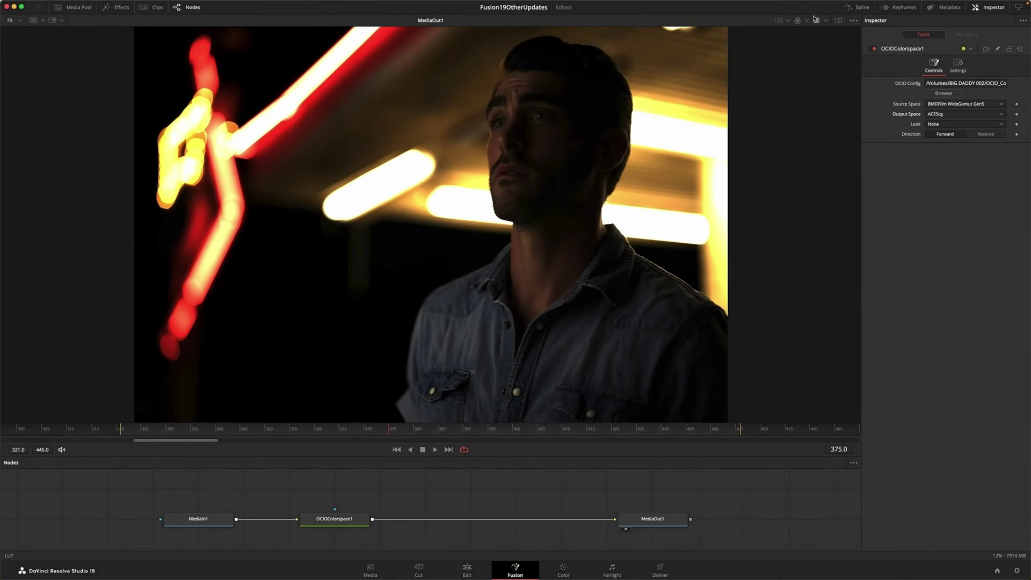
- Apply a color space transform as the viewer LUT and open its editor
click(827, 21)
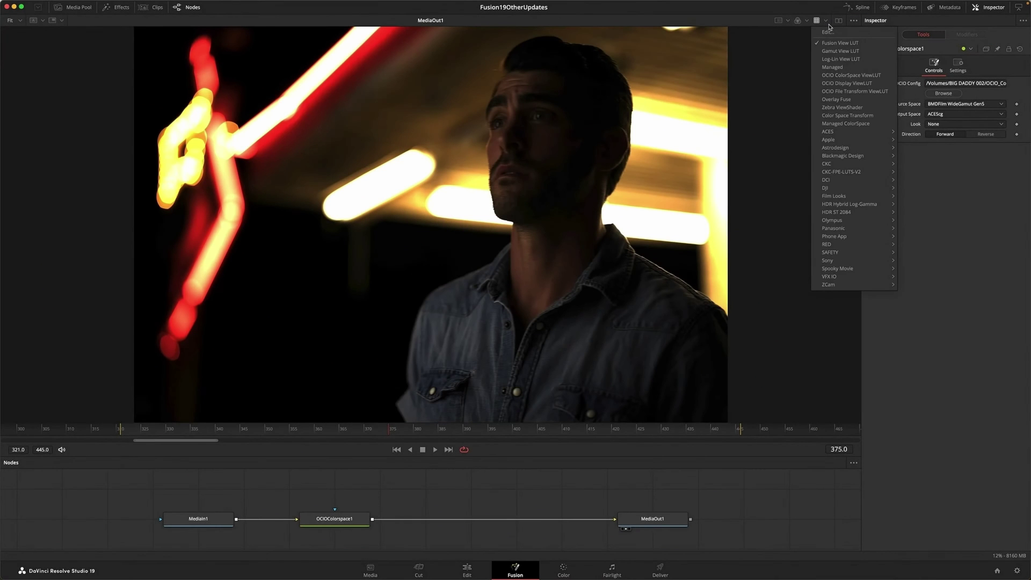
click(847, 116)
click(806, 140)
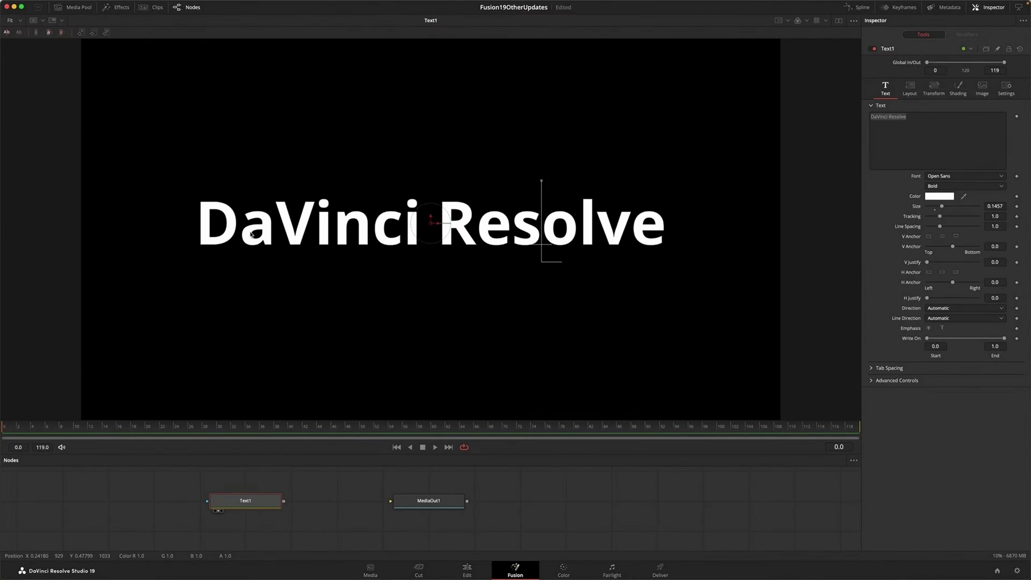
- Extend the Text1 title with ' Rocks' and apply character level styling to Rocks
text(ROCKS)
key(BackSpace)
key(BackSpace)
key(BackSpace)
text(ocks)
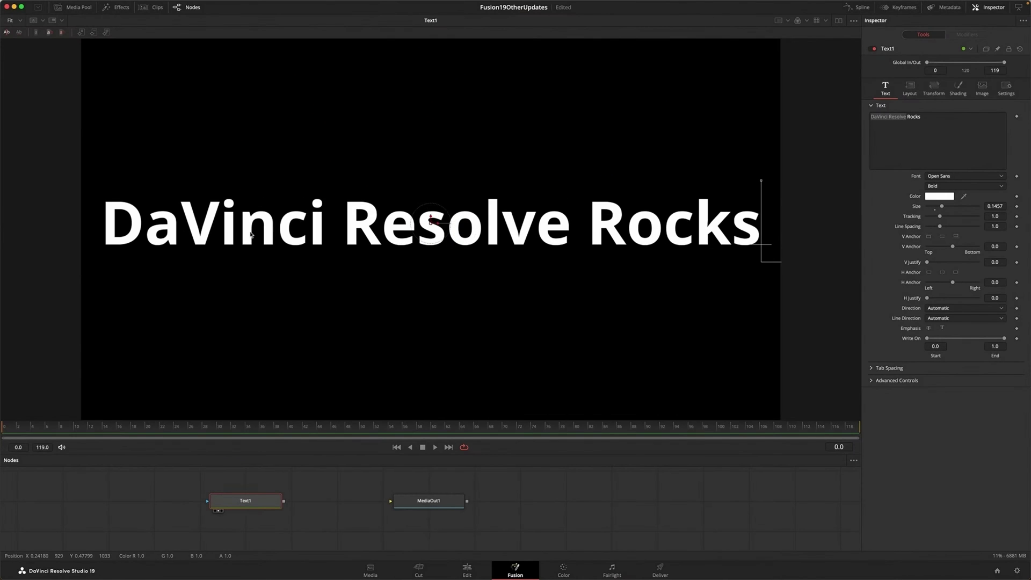
right_click(474, 224)
click(570, 364)
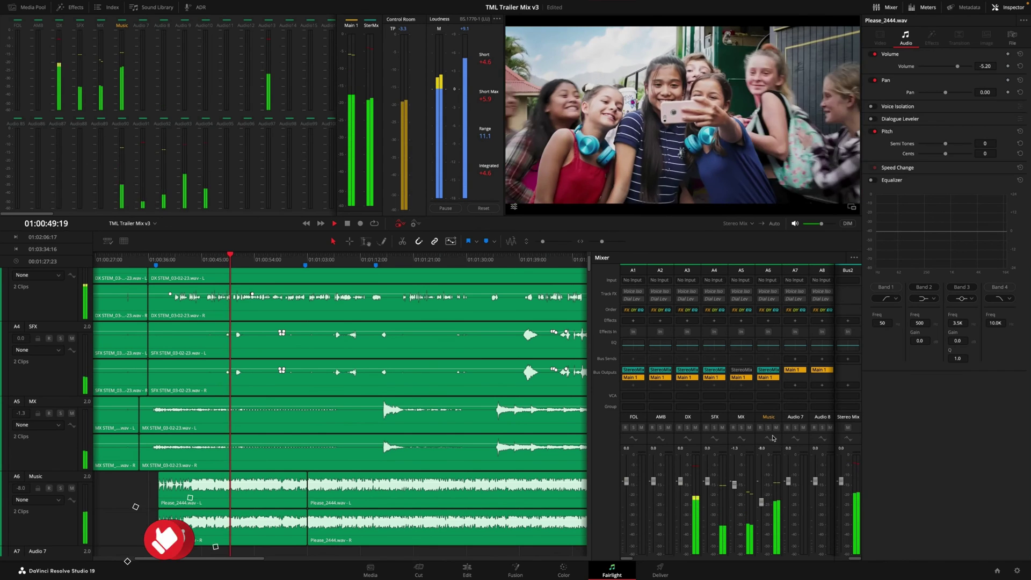
- Solo the A6 Music track and enable Music Remixer, opening its plugin window
click(768, 428)
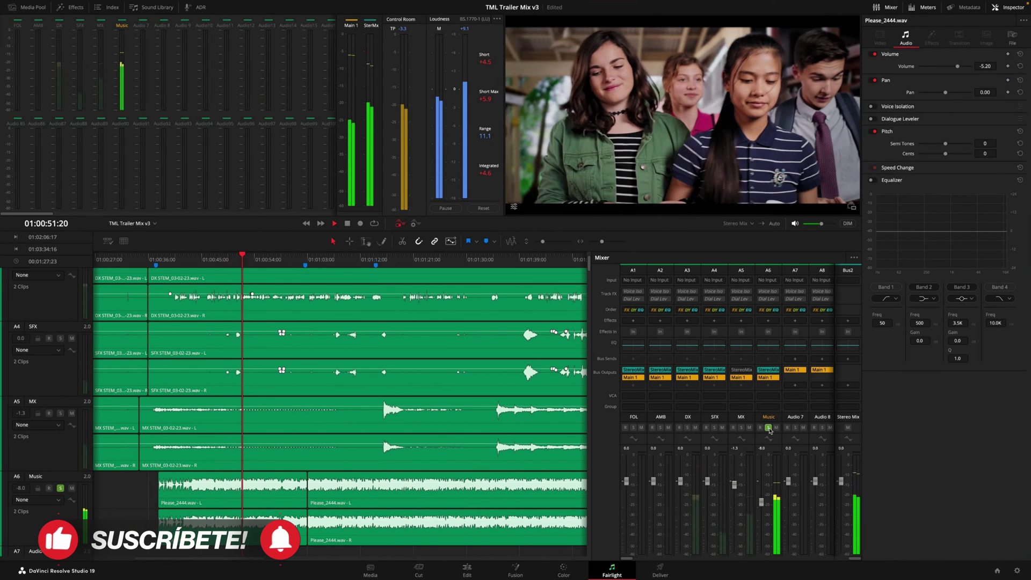
key(space)
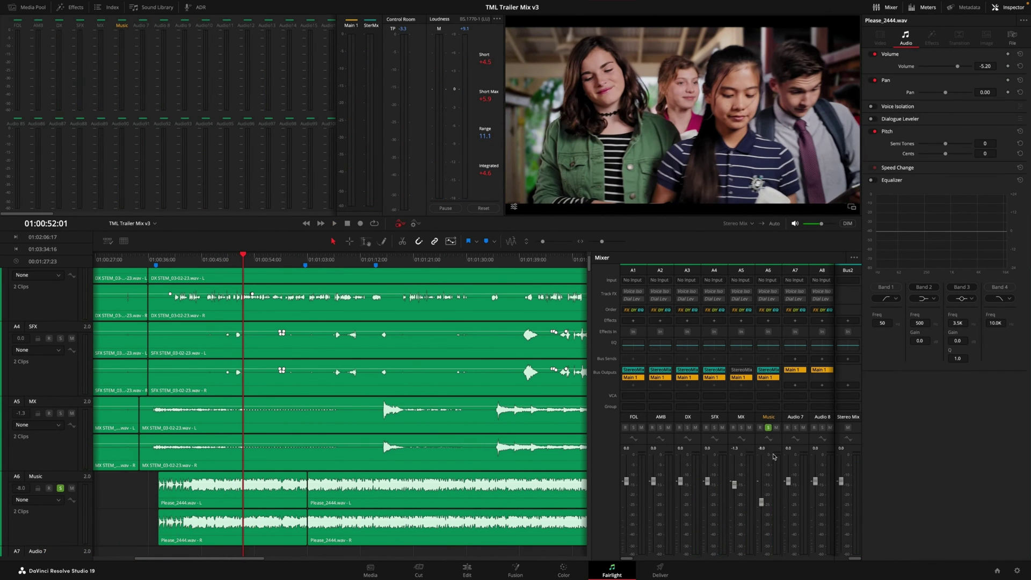
click(778, 441)
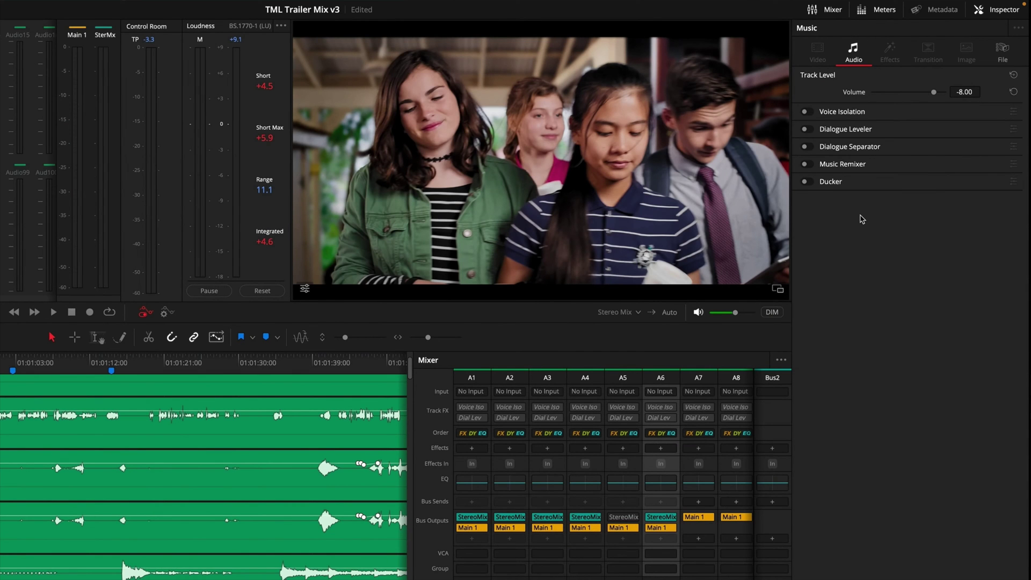
click(805, 165)
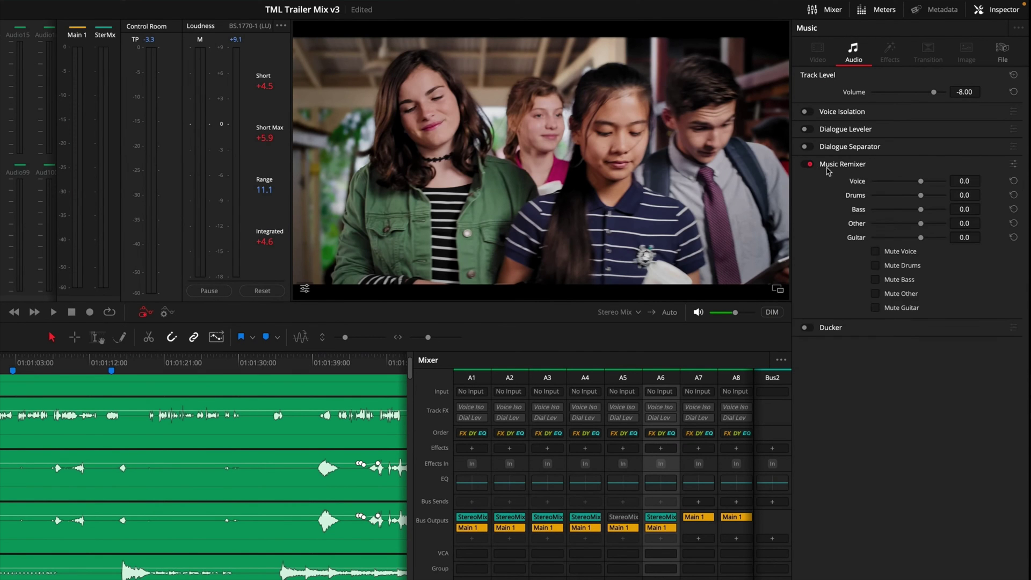
click(1013, 165)
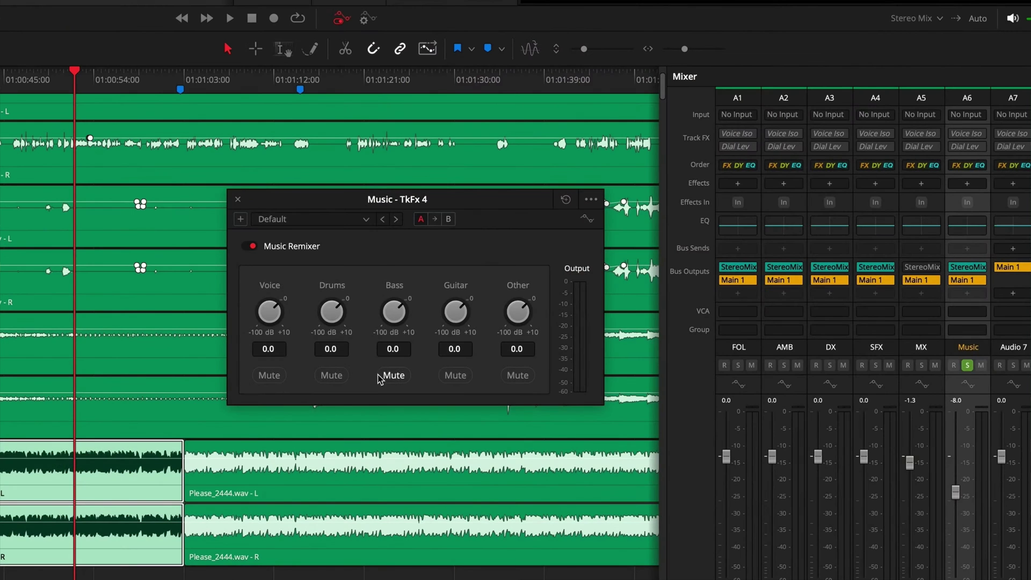
key(space)
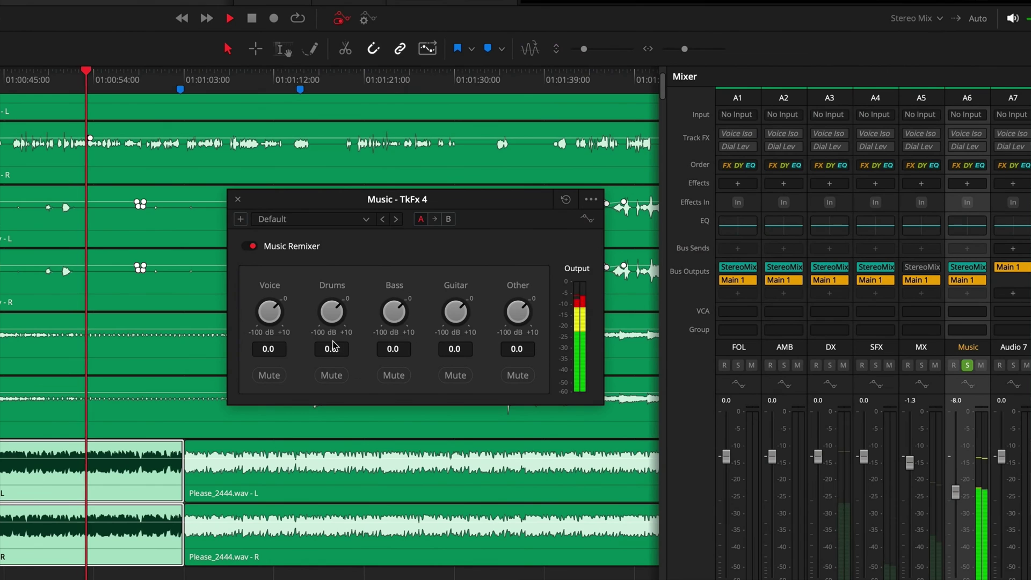
- Set Drums to -25.2, Other to -8.2 and Bass to 2.5, muting Voice
drag(330, 316, 408, 330)
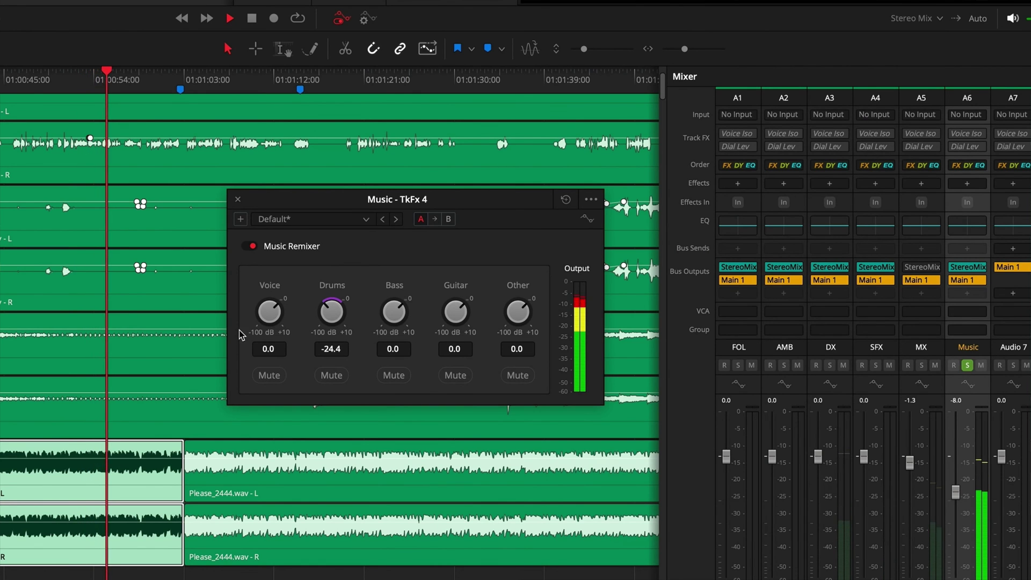
drag(521, 325, 519, 333)
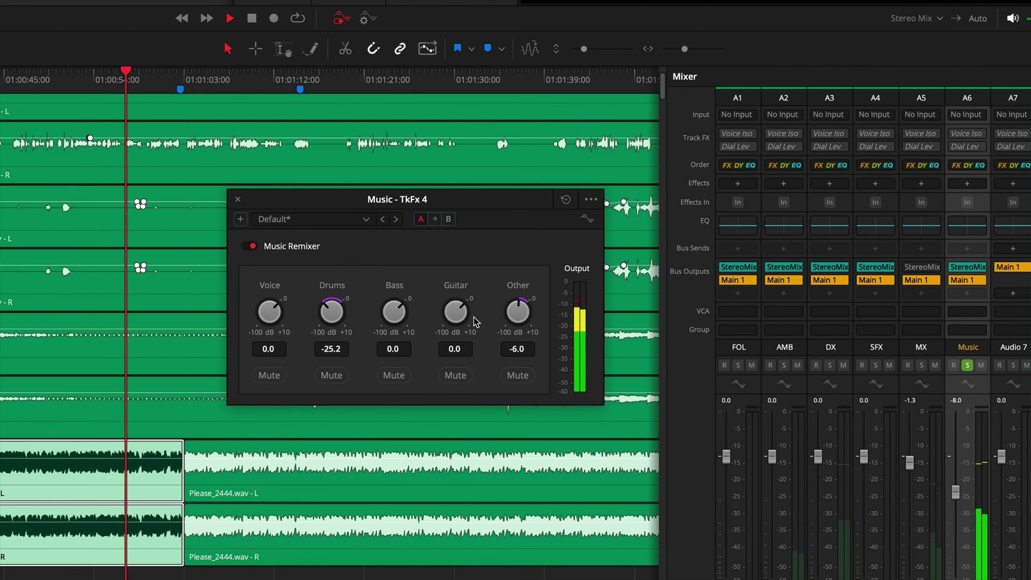
drag(394, 314, 396, 309)
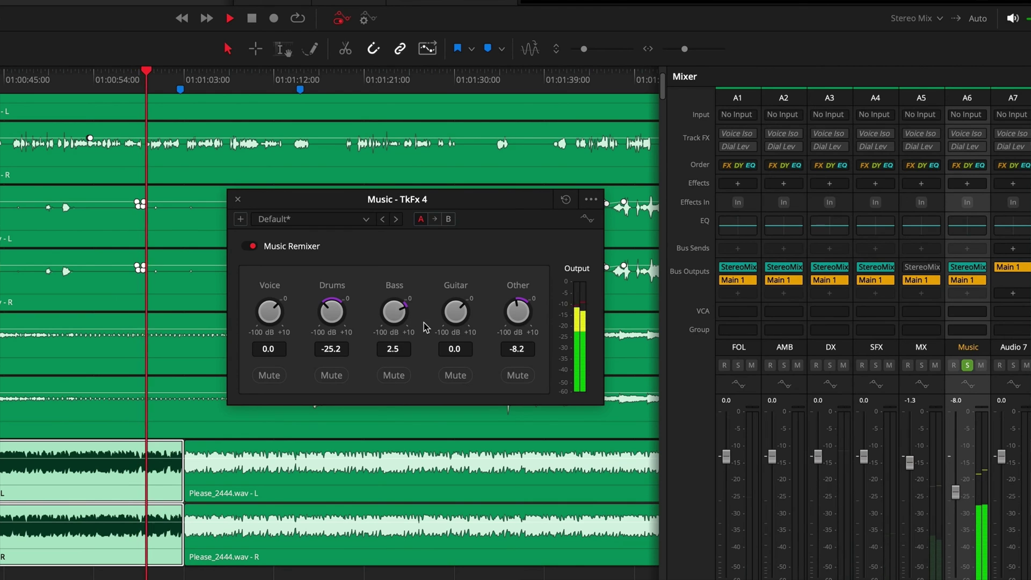
click(274, 376)
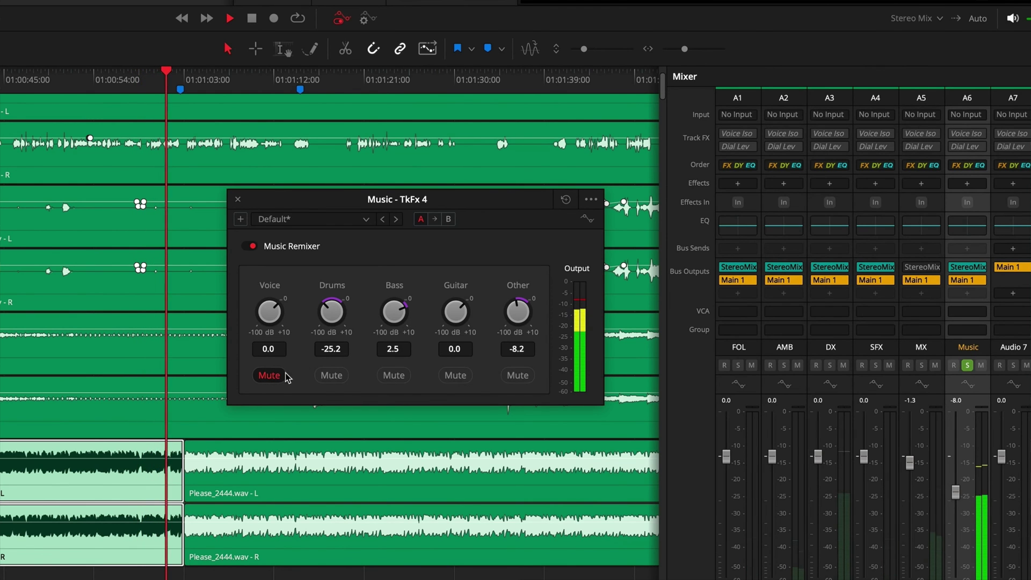
- With automation on, bring Drums back up to 4.4 and unmute Voice
click(587, 220)
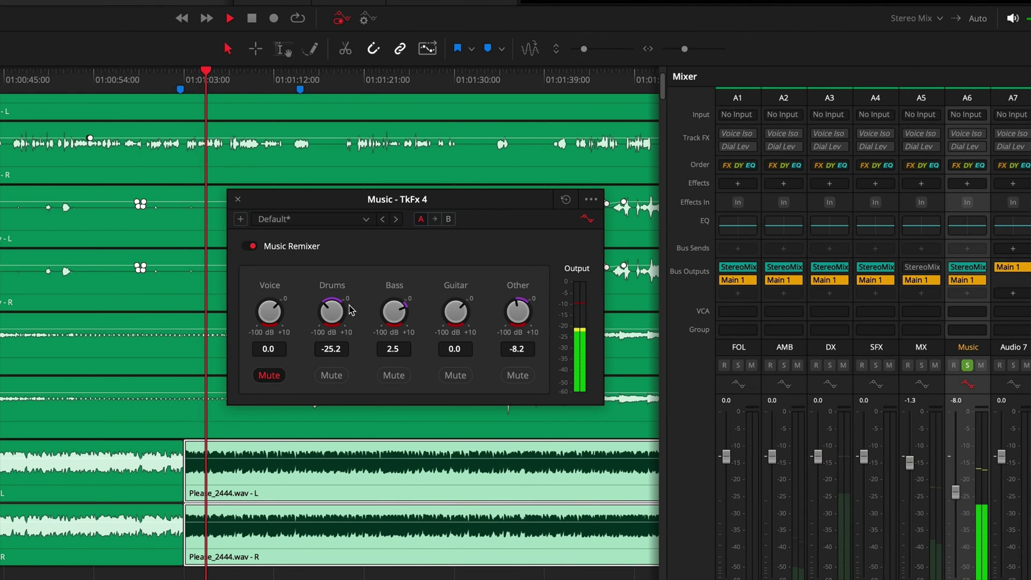
drag(338, 314, 352, 348)
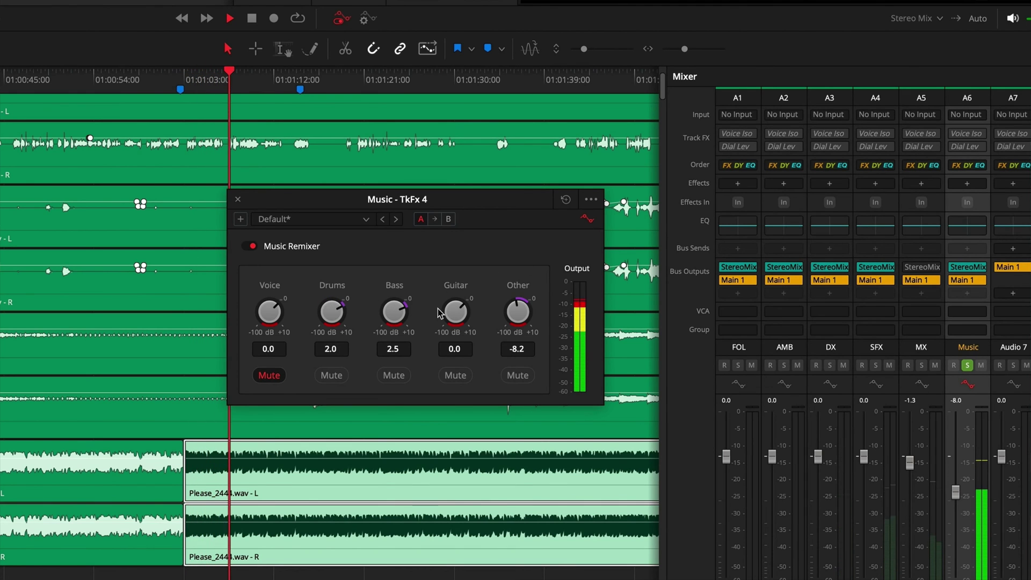
click(269, 375)
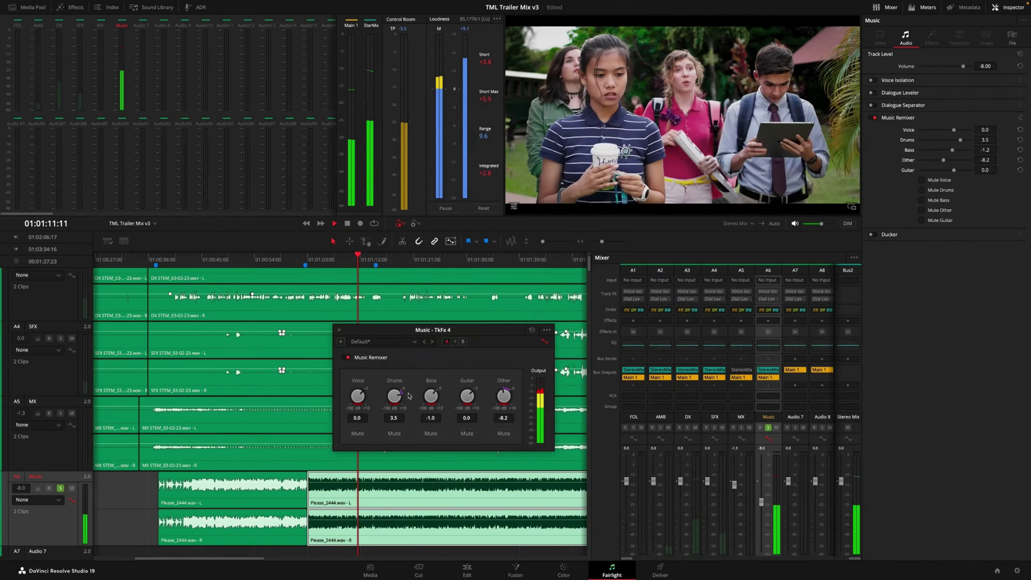
drag(389, 396, 399, 397)
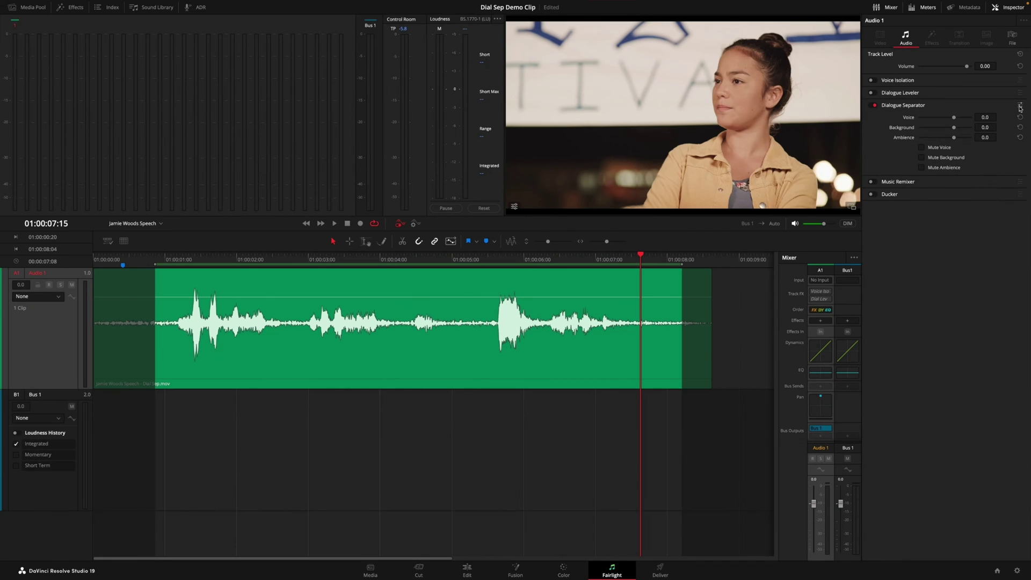
- Test the Dialogue Separator's Background and Ambience mutes during playback
click(1020, 107)
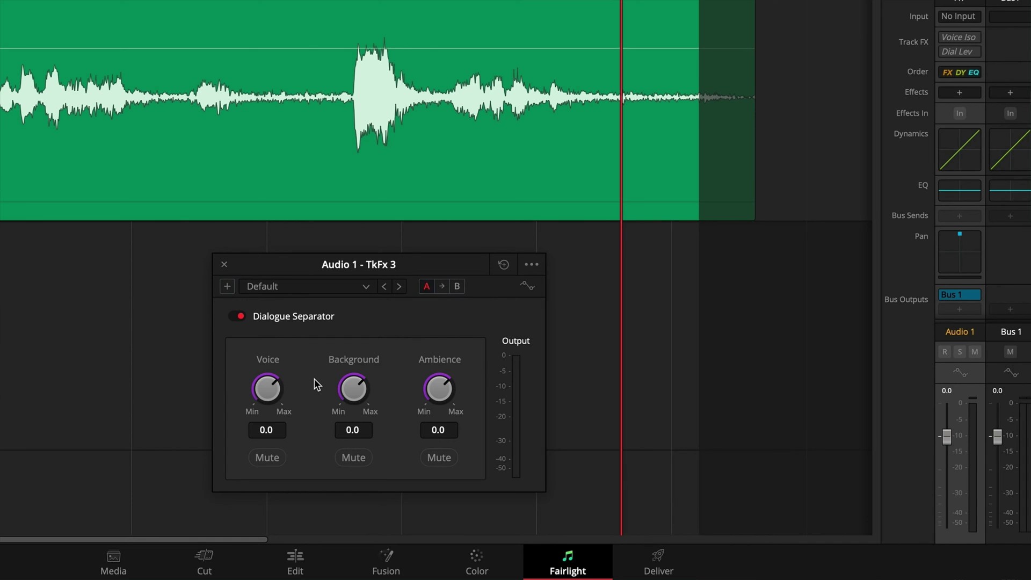
key(space)
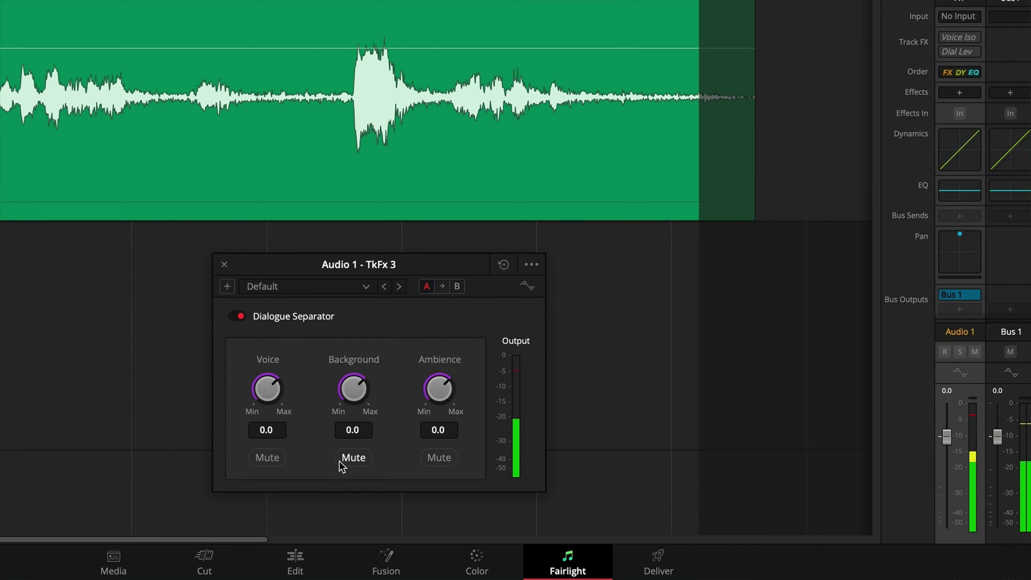
click(340, 461)
click(365, 460)
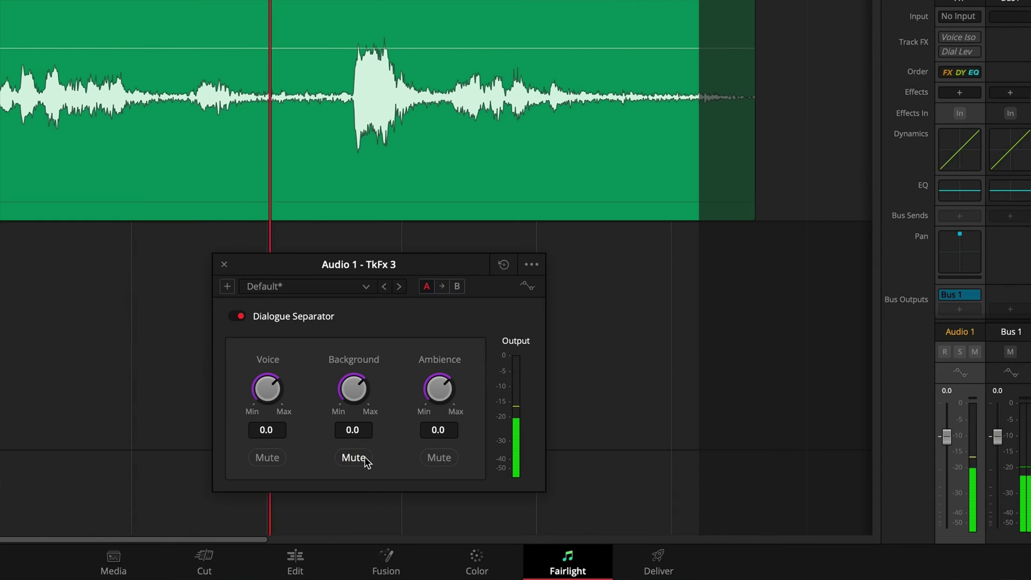
click(430, 459)
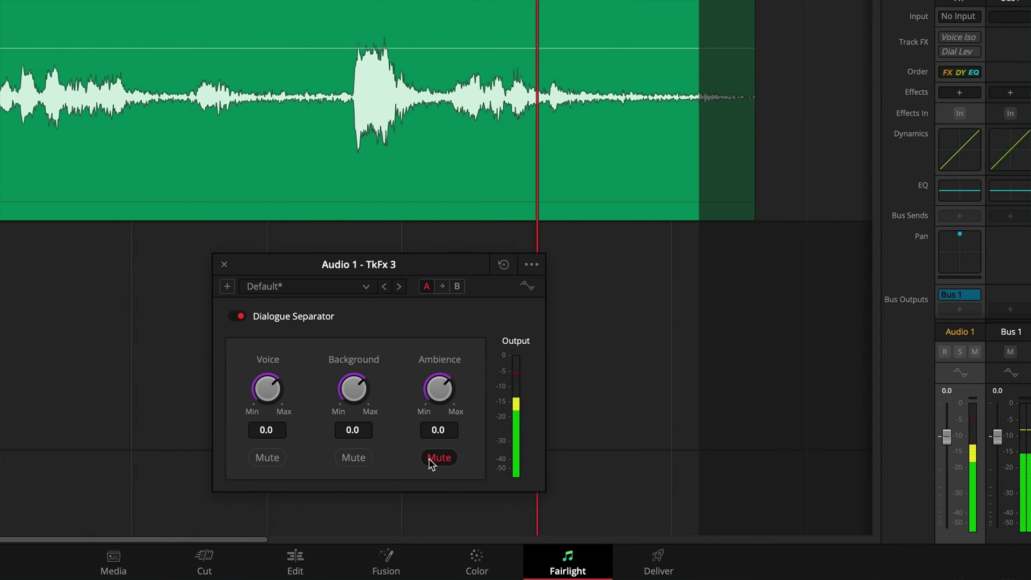
click(430, 461)
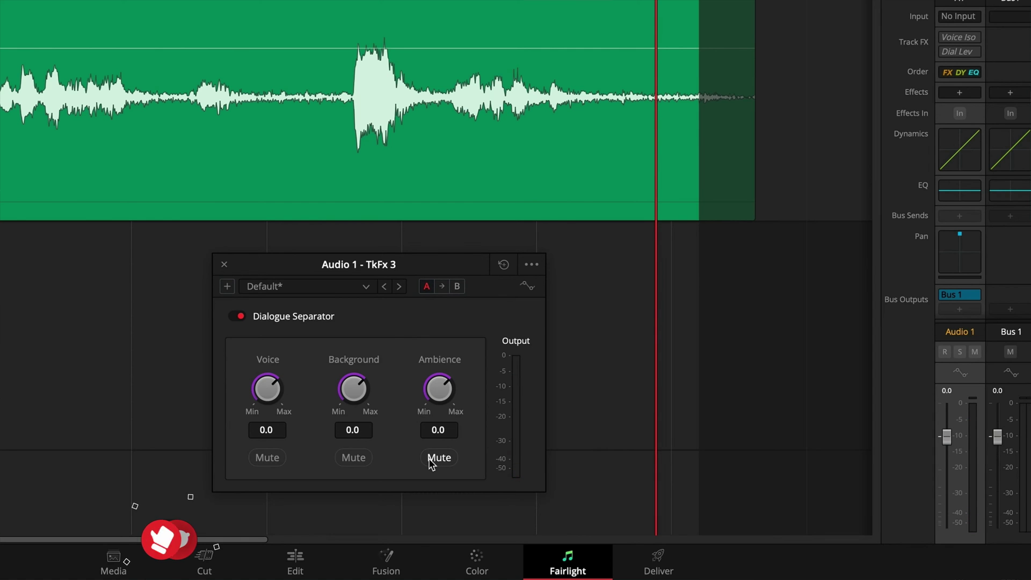
- Turn the Background level down to -51.0 while playing, leaving Ambience at 0.0
key(space)
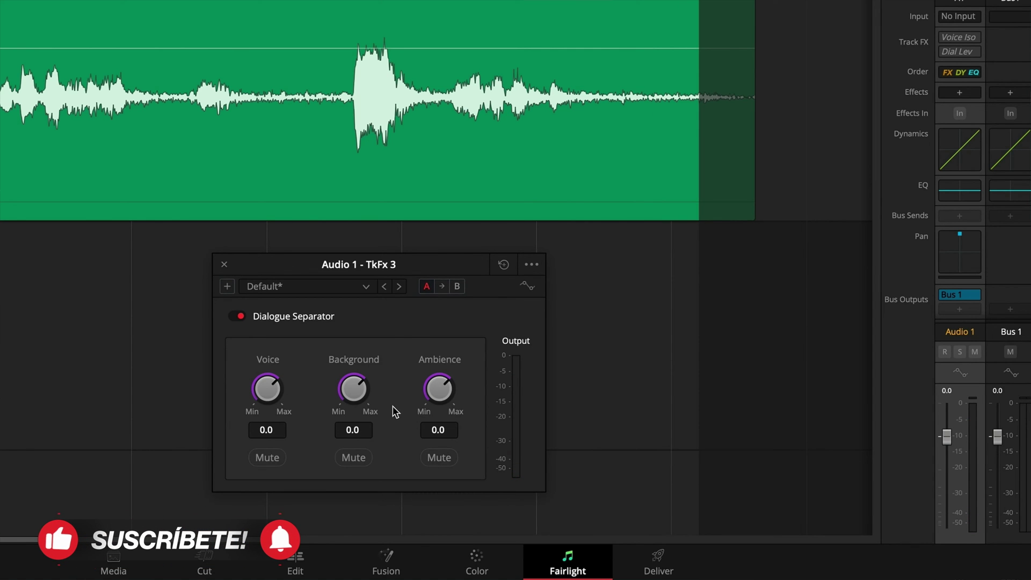
key(space)
drag(360, 387, 217, 386)
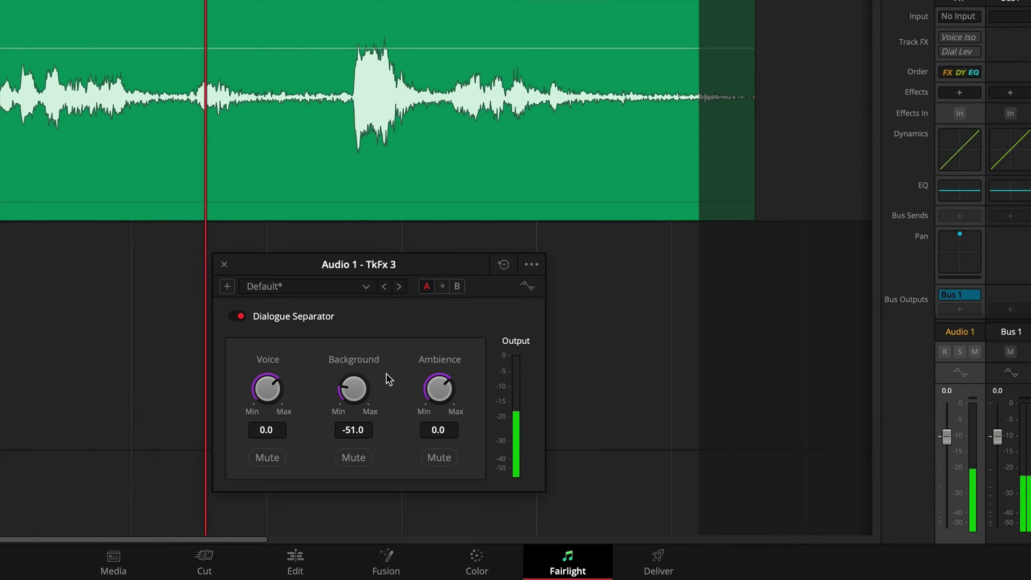
mouse_move(440, 389)
mouse_down()
mouse_move(403, 355)
mouse_move(330, 350)
mouse_up()
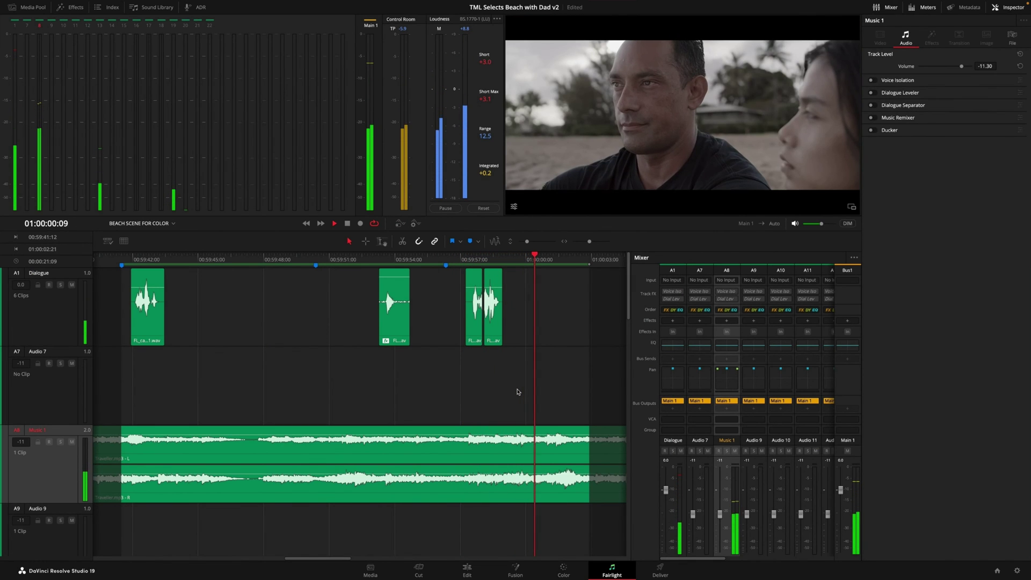
- Enable the Ducker on Music 1 and bring up its settings window
key(space)
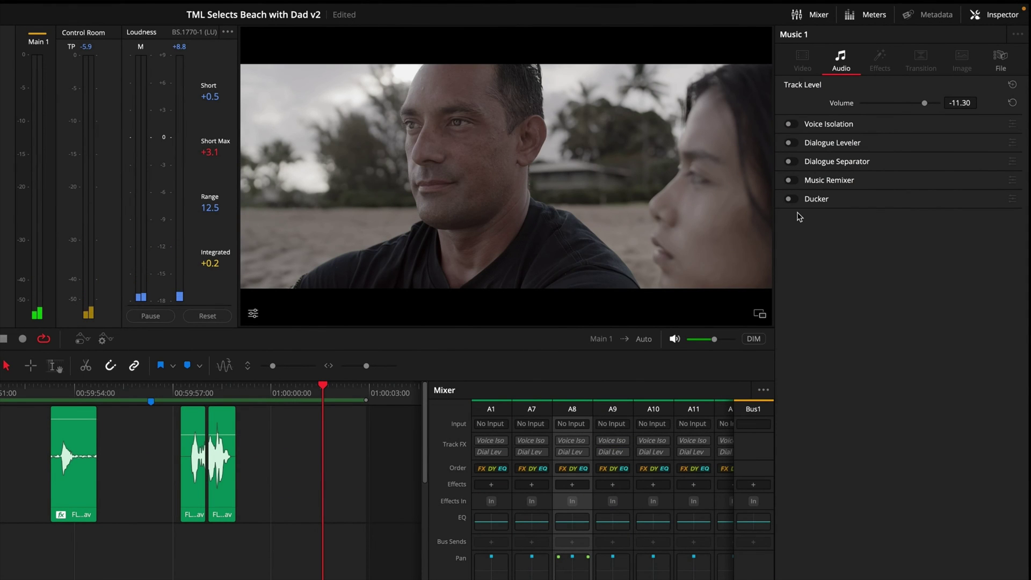
click(791, 199)
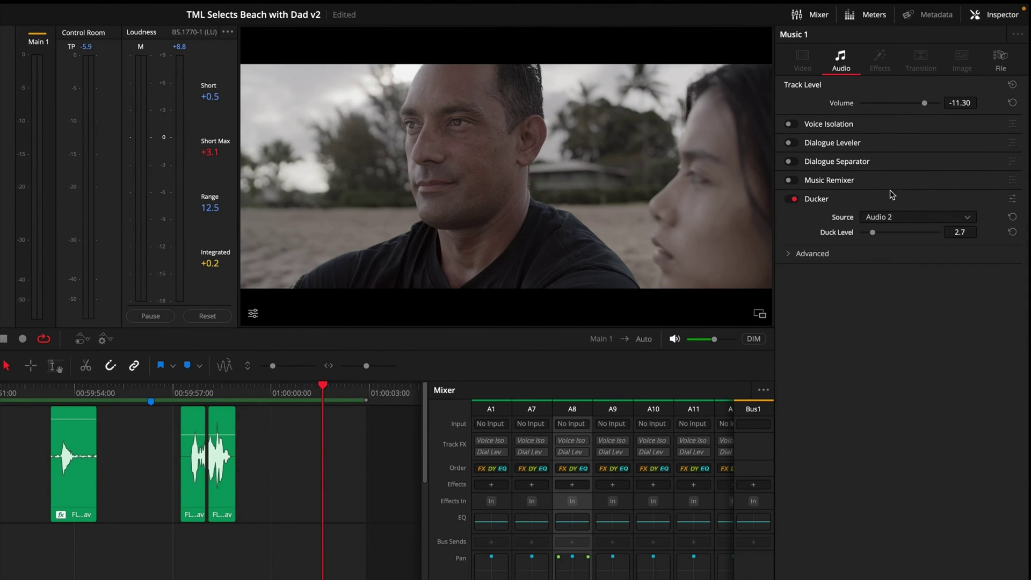
click(1013, 199)
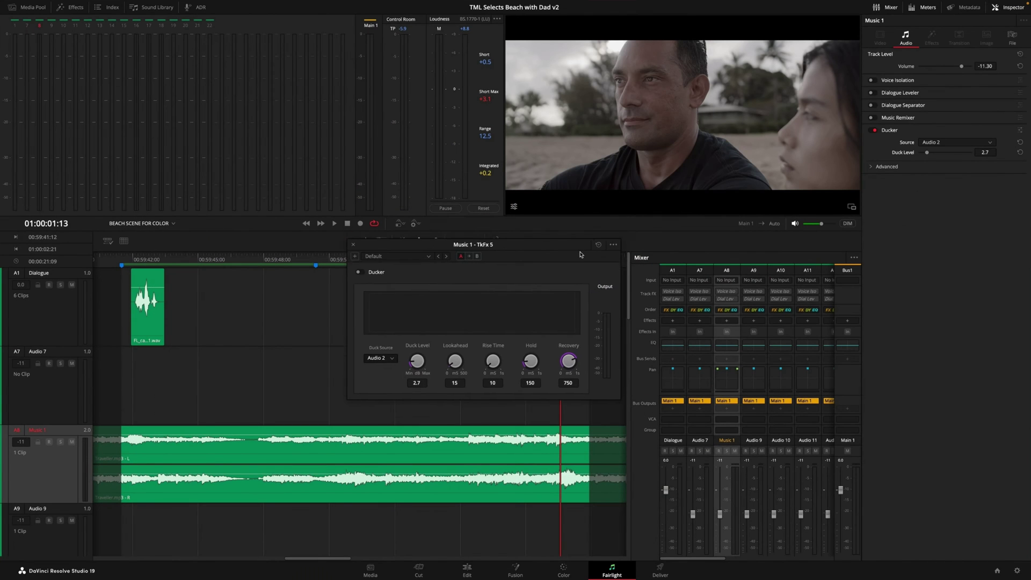
drag(591, 224, 535, 369)
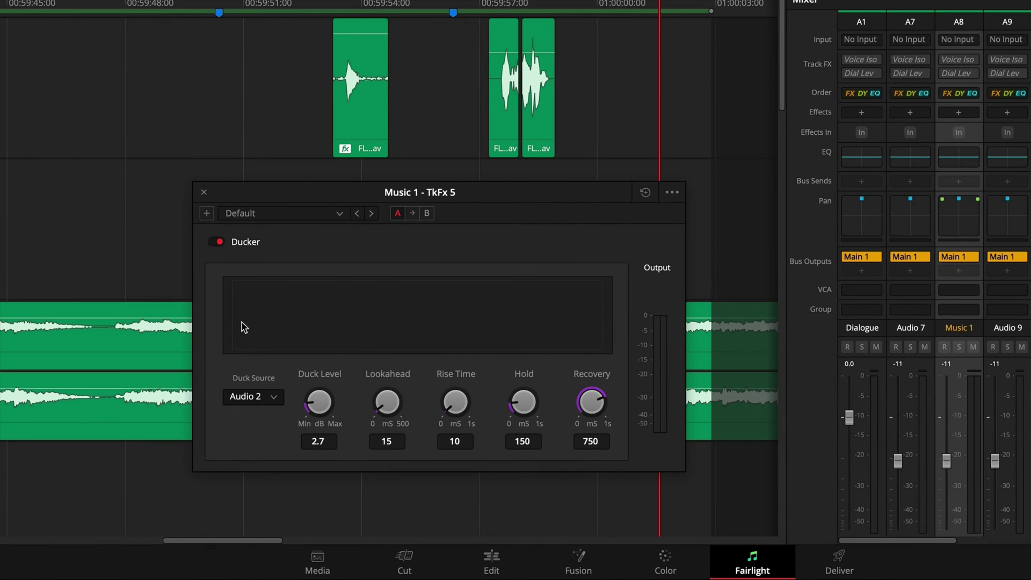
- Set Duck Source to Dialogue and adjust Duck Level to 4.8, Lookahead and Rise Time
click(270, 398)
click(282, 267)
key(space)
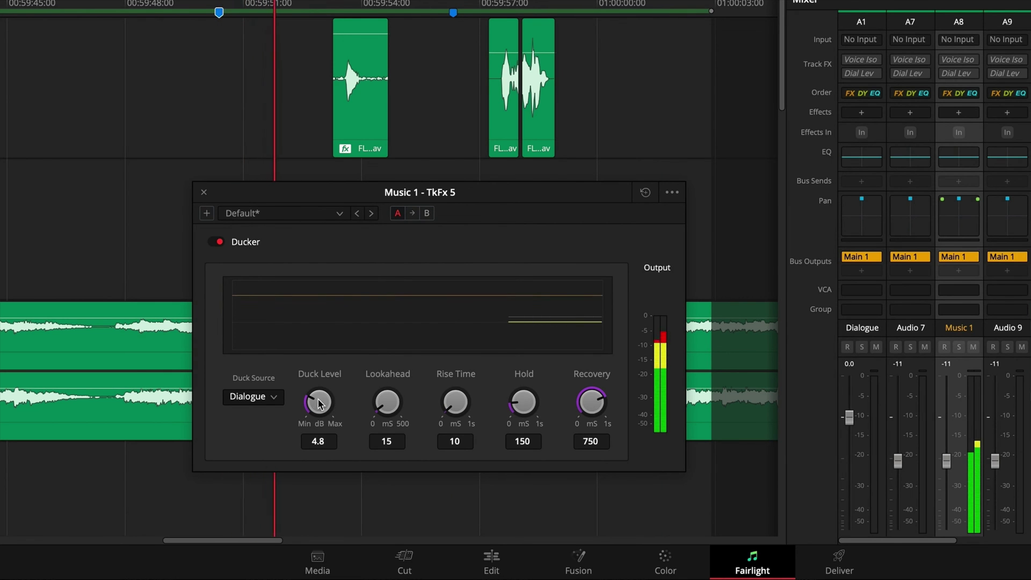
drag(377, 403, 544, 396)
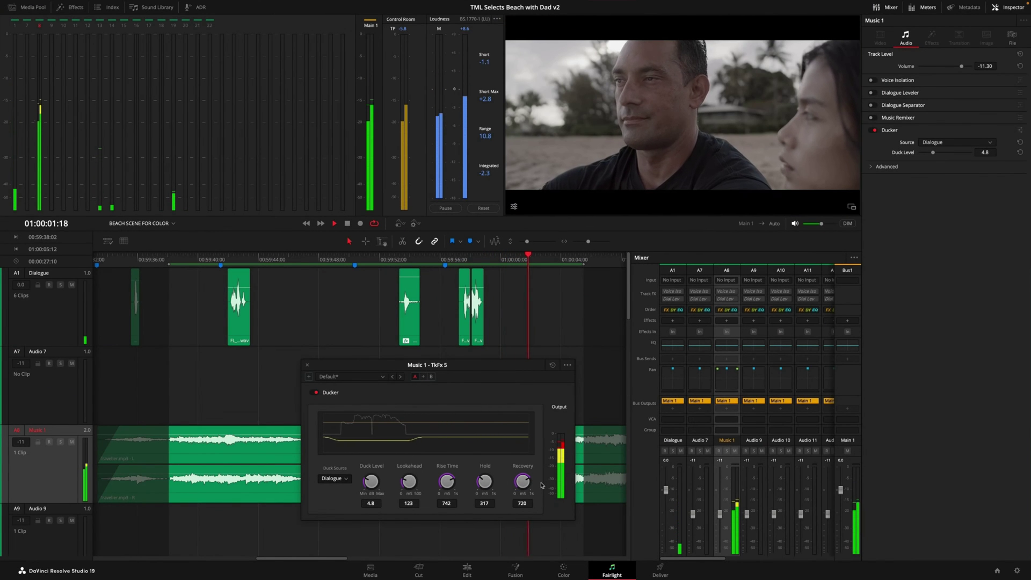
key(shift+i)
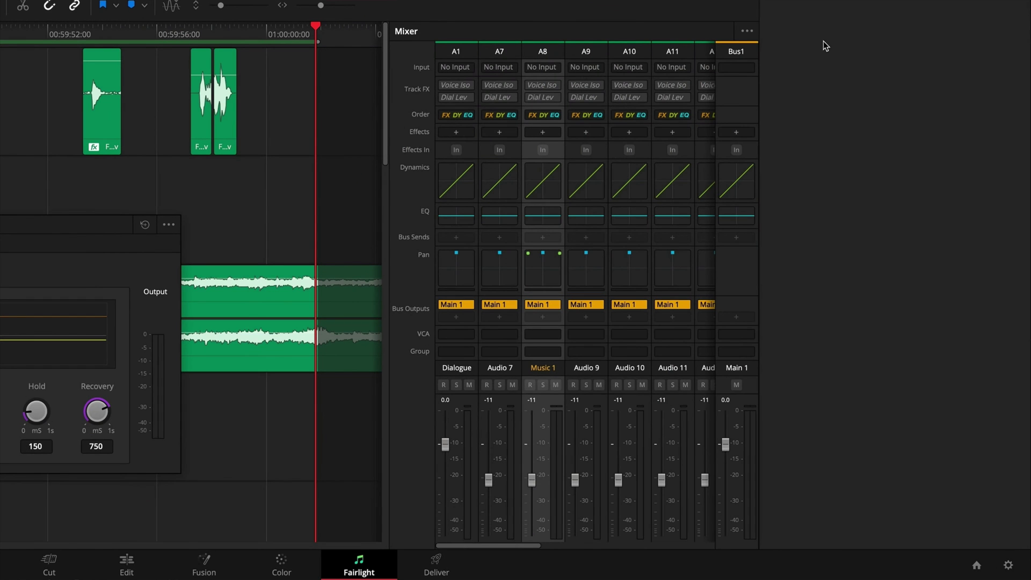
- Add Ducker to the mixer's Visible Track Effects
click(747, 31)
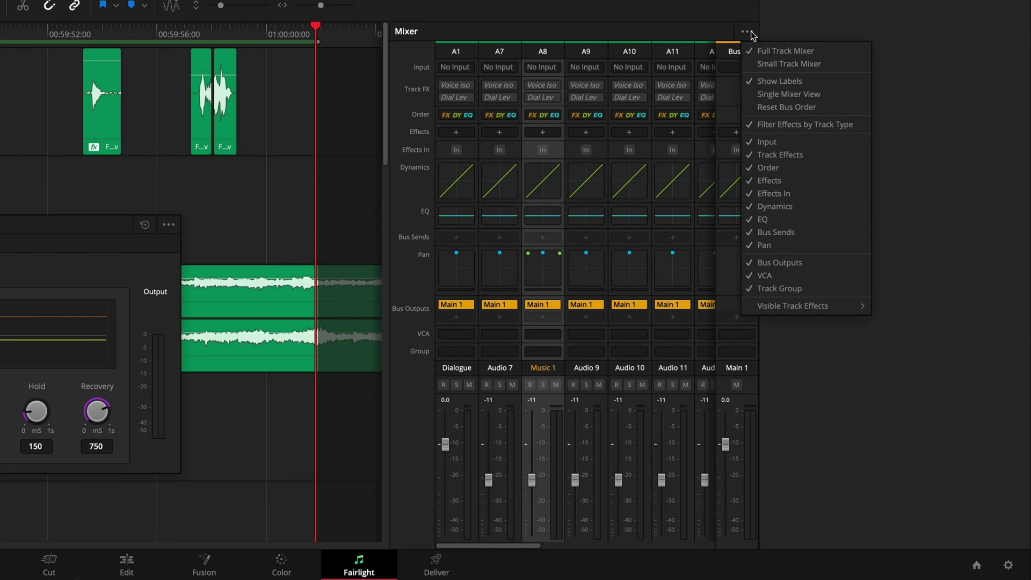
mouse_move(847, 311)
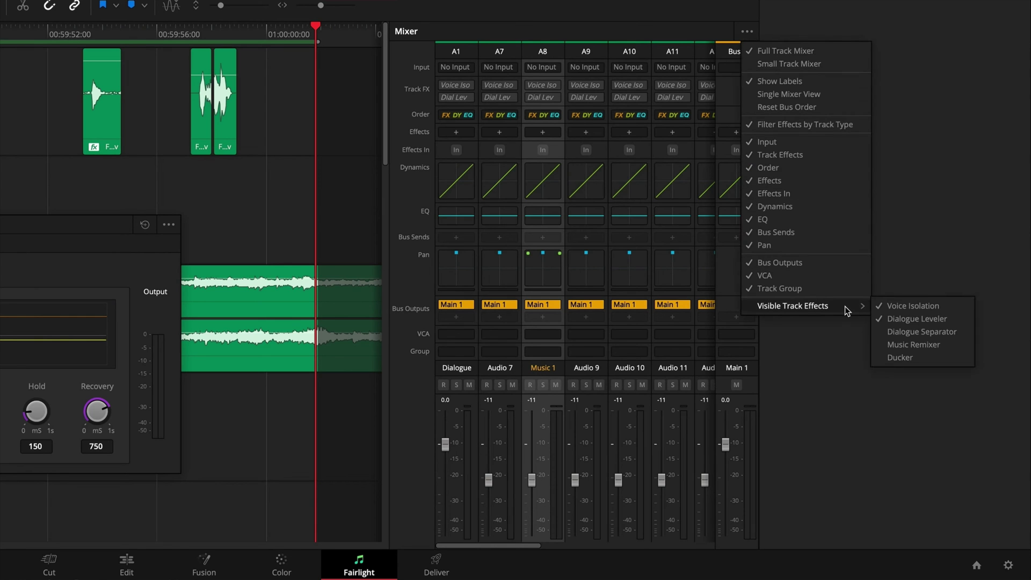
click(922, 358)
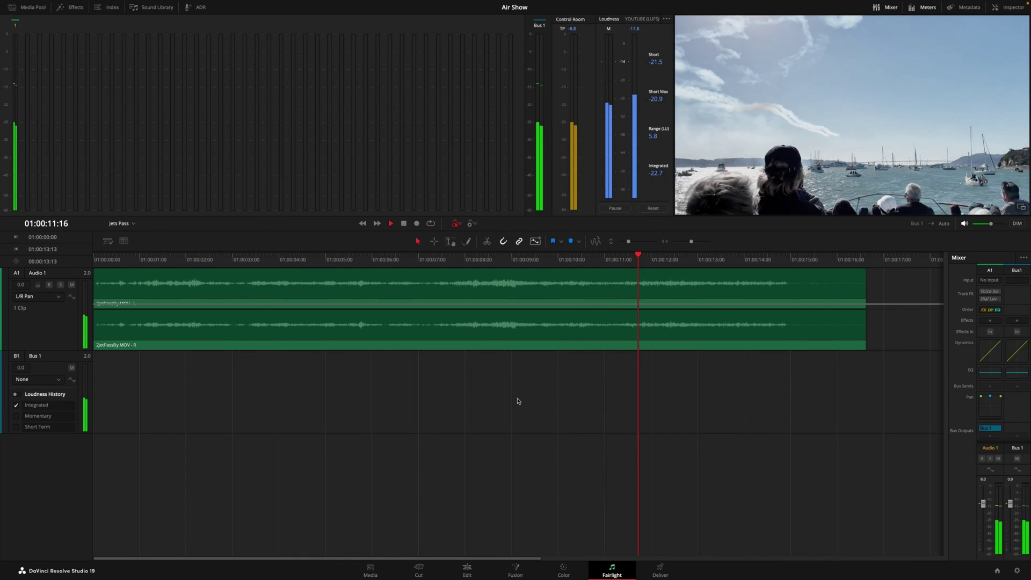
- Set the Out point at 01:00:12:05 and select Audio 1 from the timeline start
key(space)
key(o)
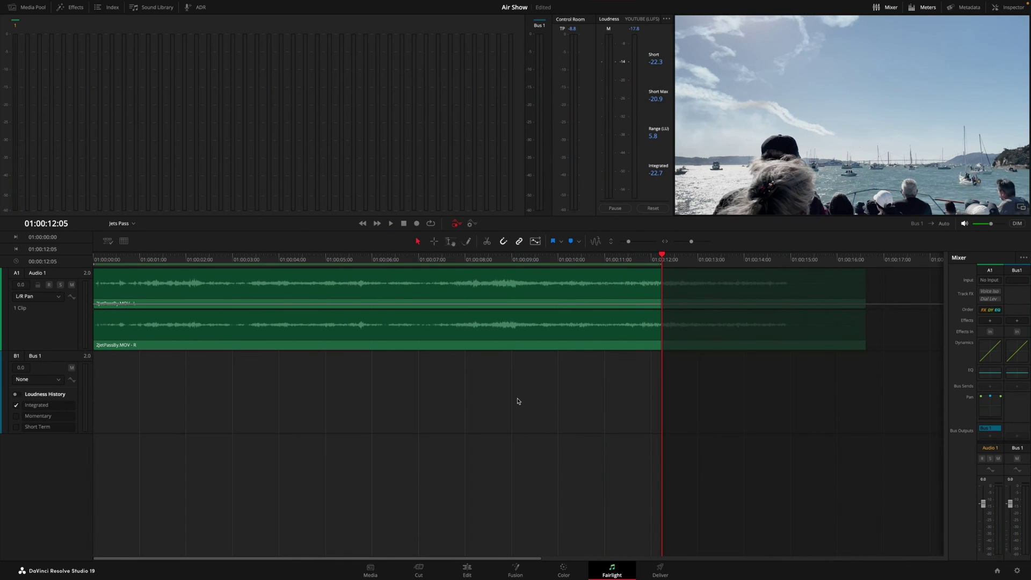
click(65, 326)
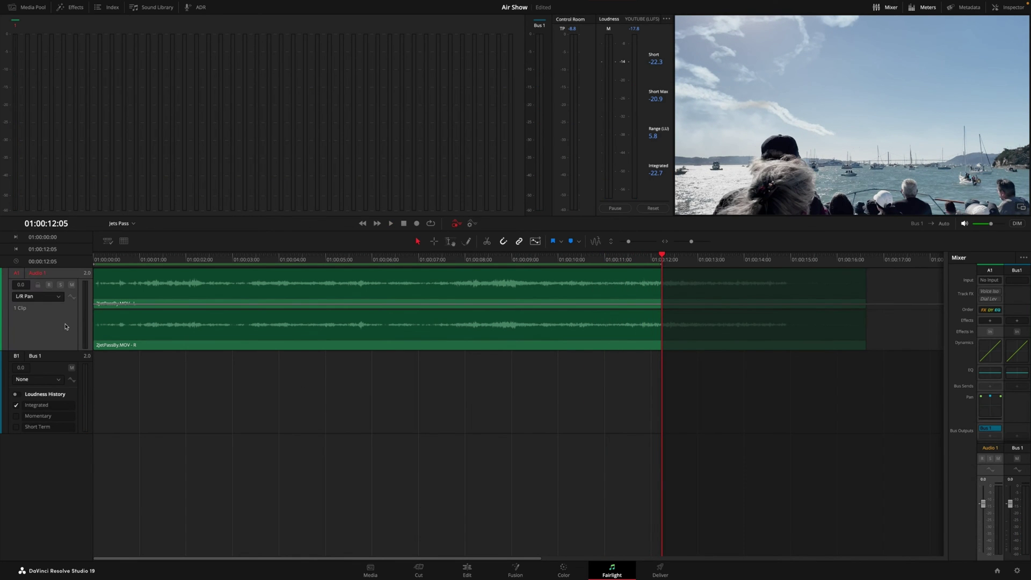
key(Home)
- Show the tracker controls with Auto on, place the target on the jets, and run IntelliTrack
click(684, 212)
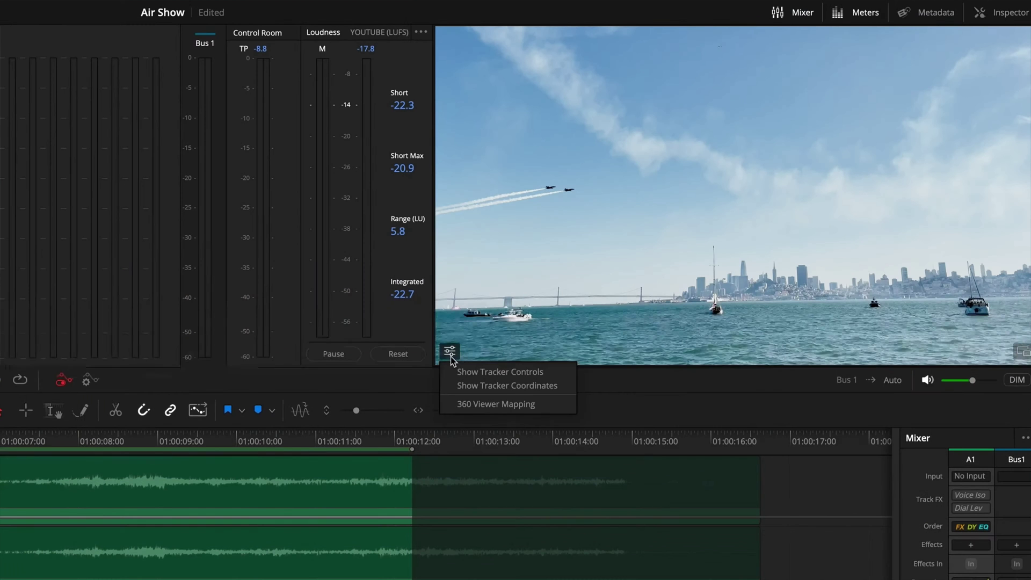
click(682, 218)
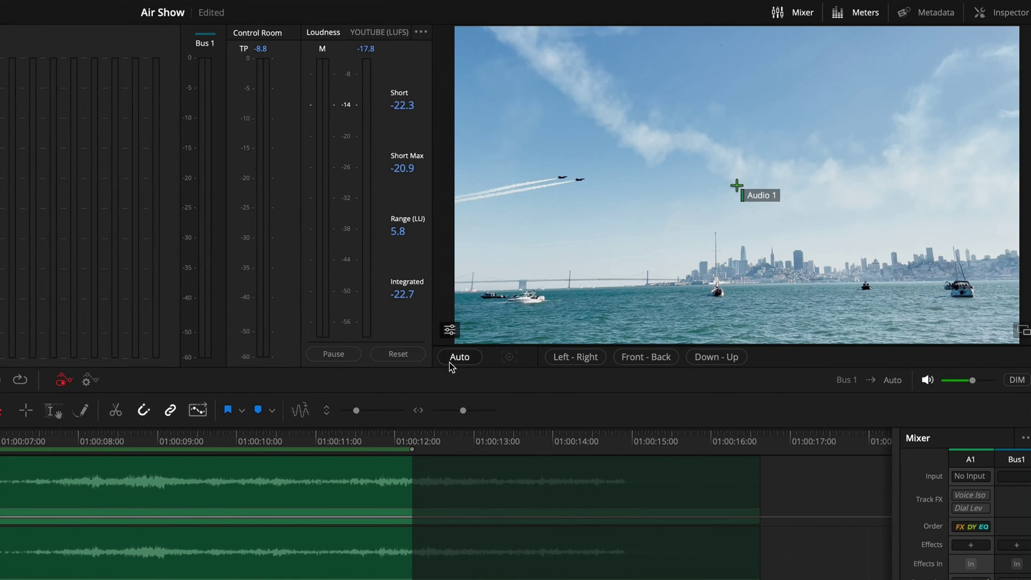
click(453, 359)
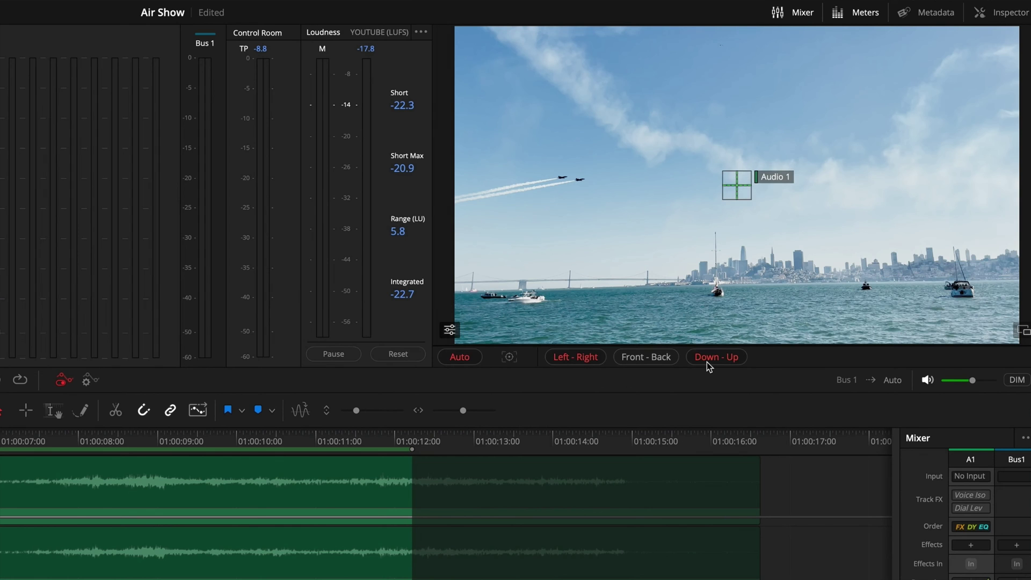
drag(736, 189, 612, 180)
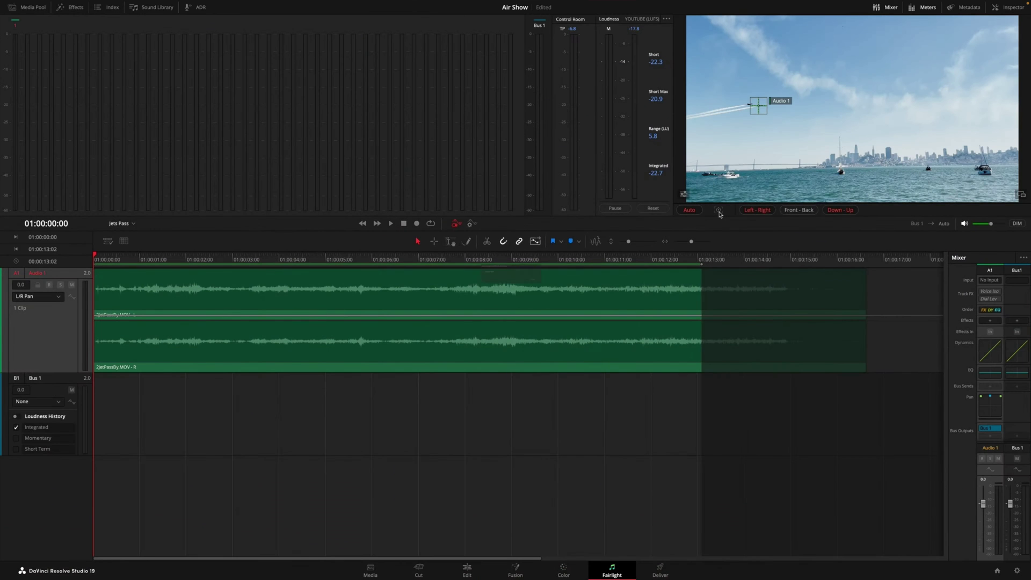
click(719, 212)
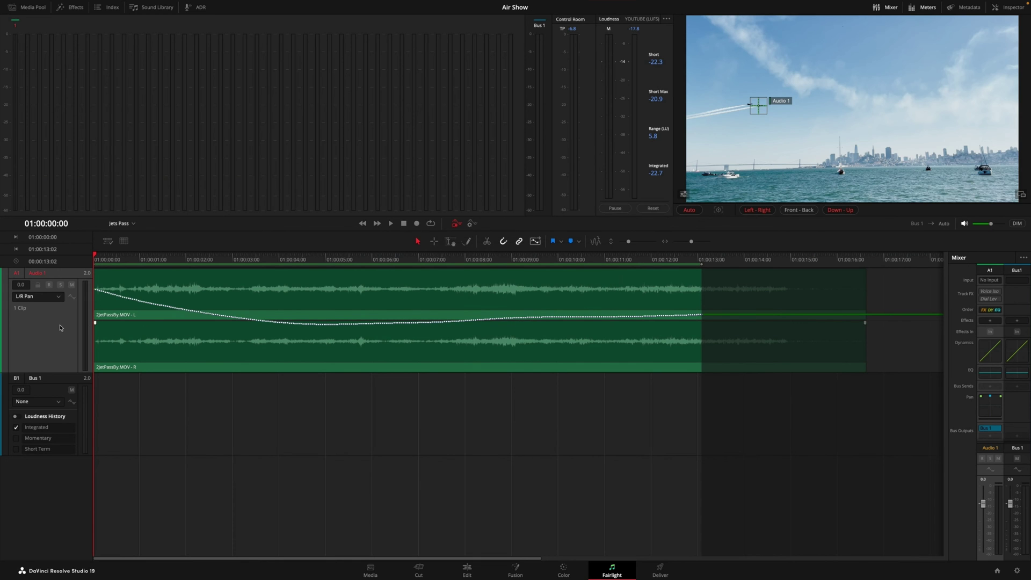
- Start playback and show the up/down pan automation curve for Audio 1
key(space)
click(37, 296)
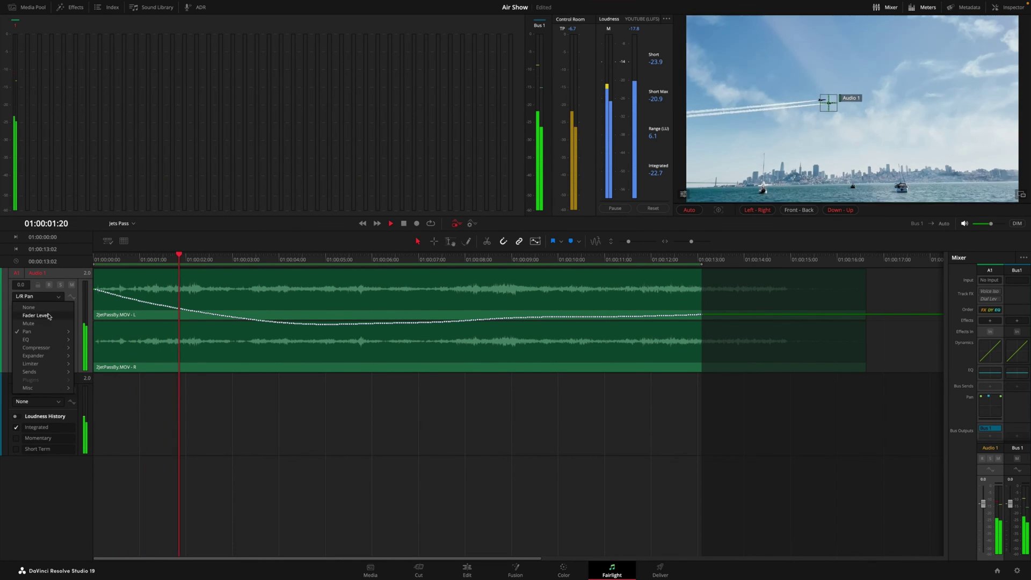
mouse_move(54, 332)
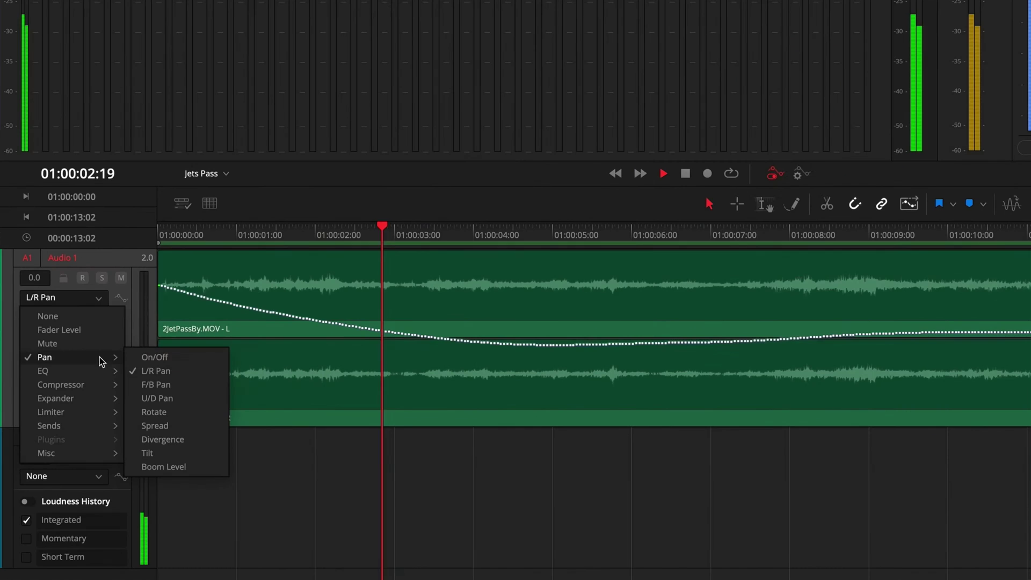
click(157, 399)
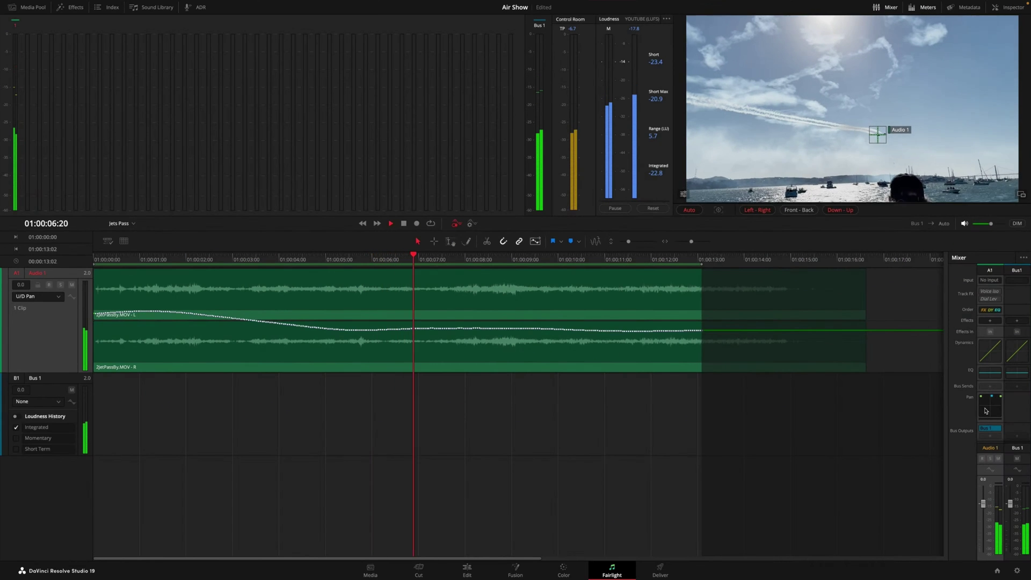
- In Audio 1's pan window, check the top and side views, settle on the front view, then stop playback
double_click(986, 404)
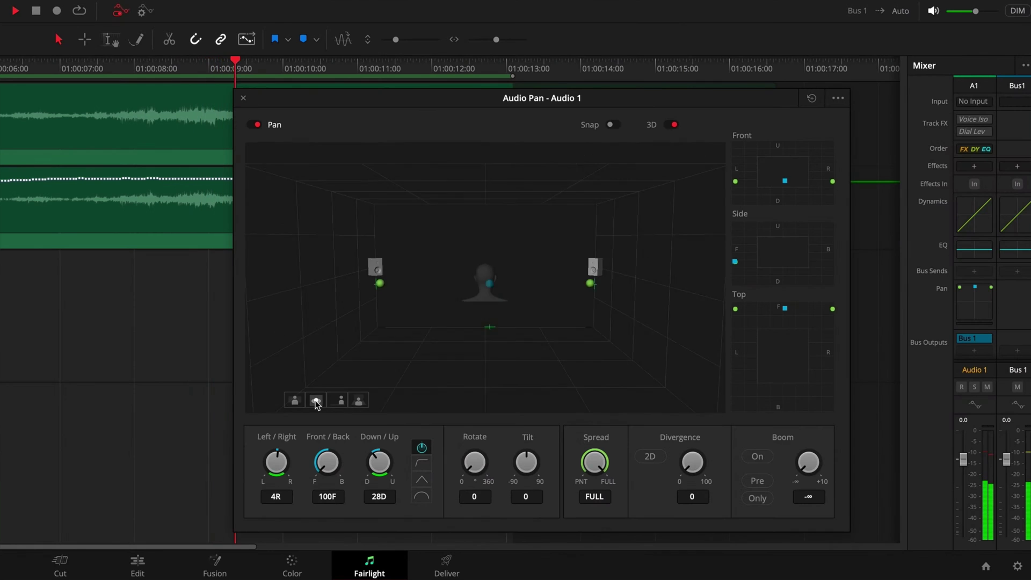
click(579, 467)
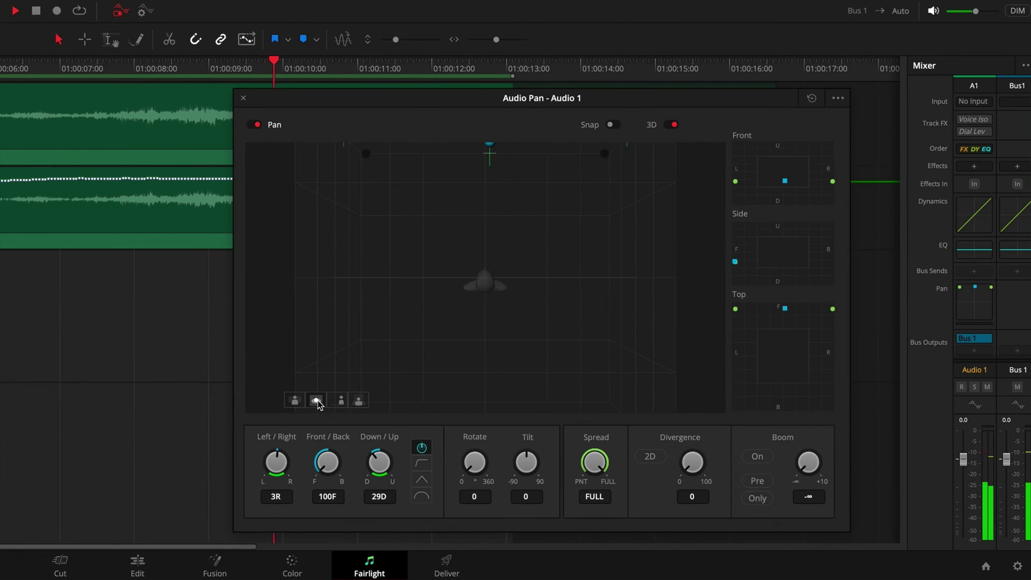
click(340, 402)
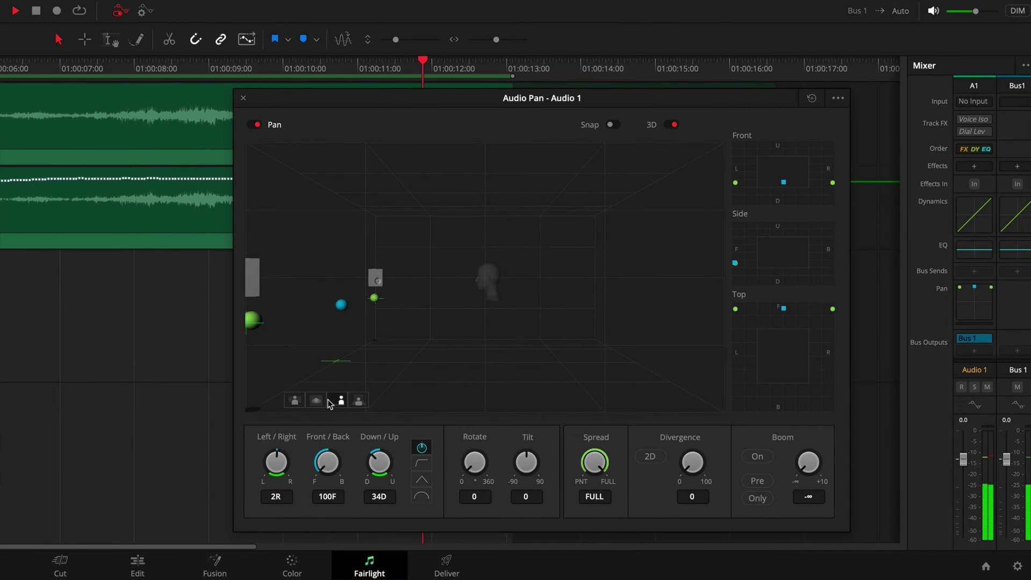
click(297, 401)
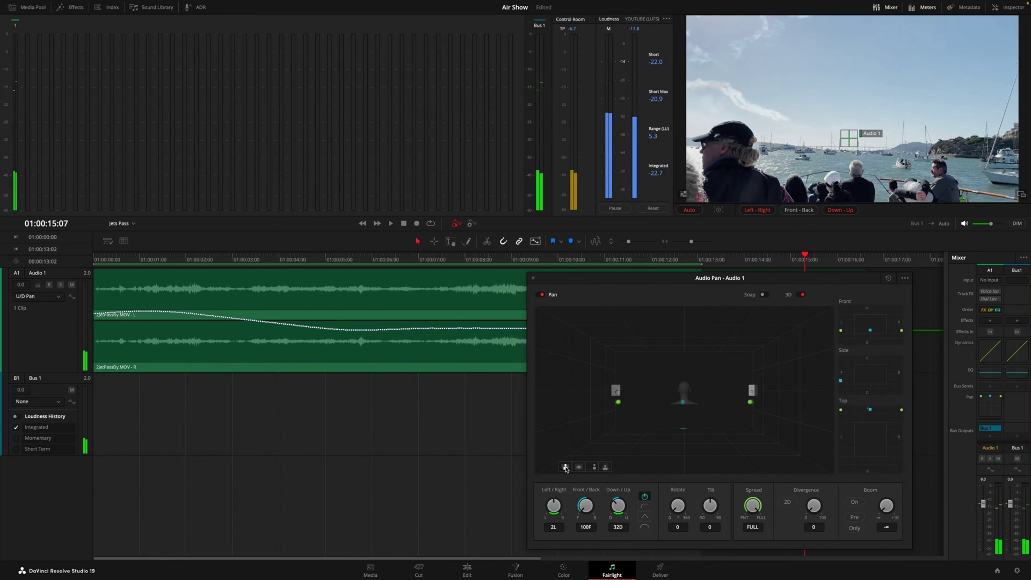
key(space)
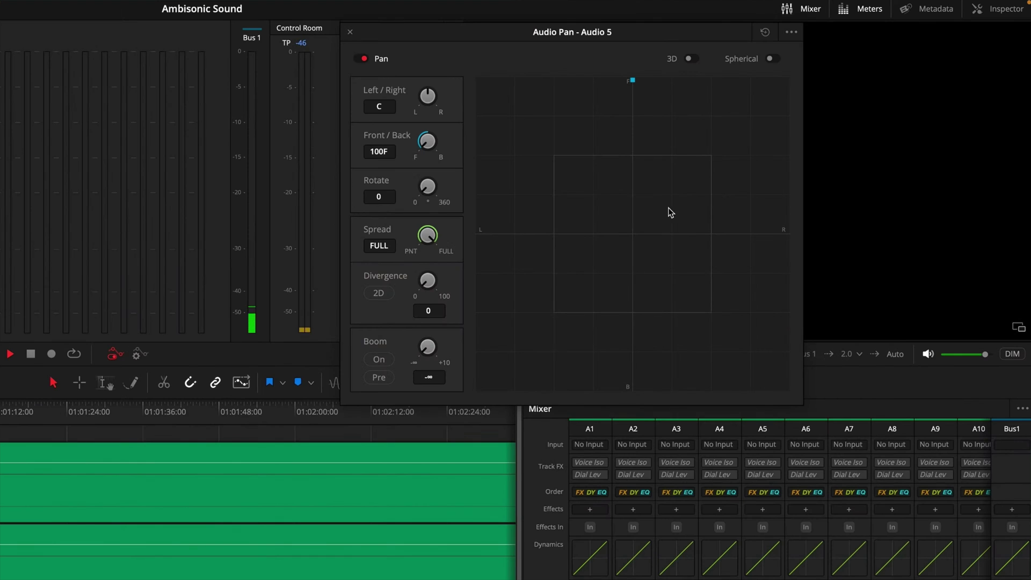
- Make Audio 5's panner spherical 3D, check perspective, top and side views, and move the source above the listener
click(689, 59)
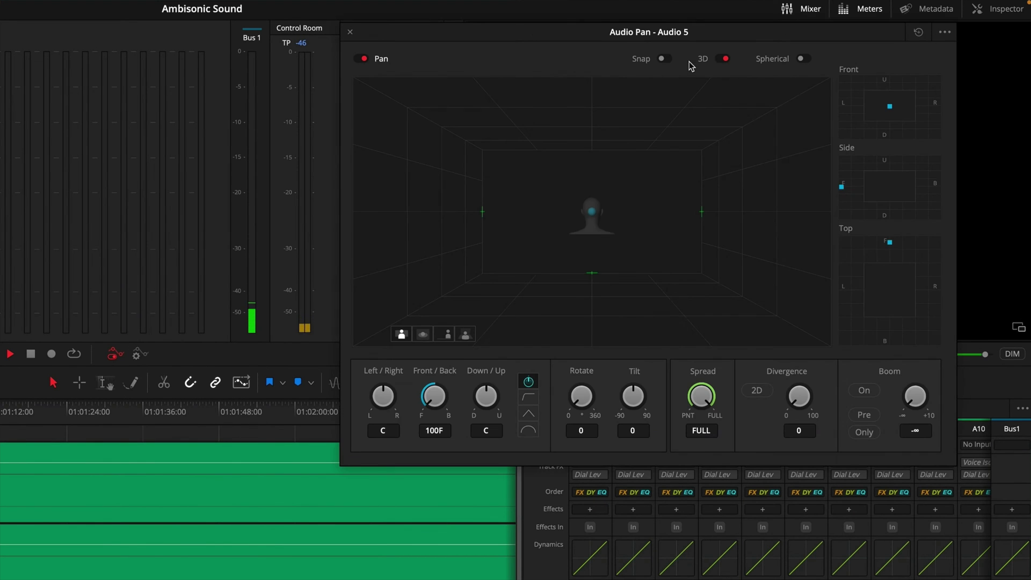
click(800, 60)
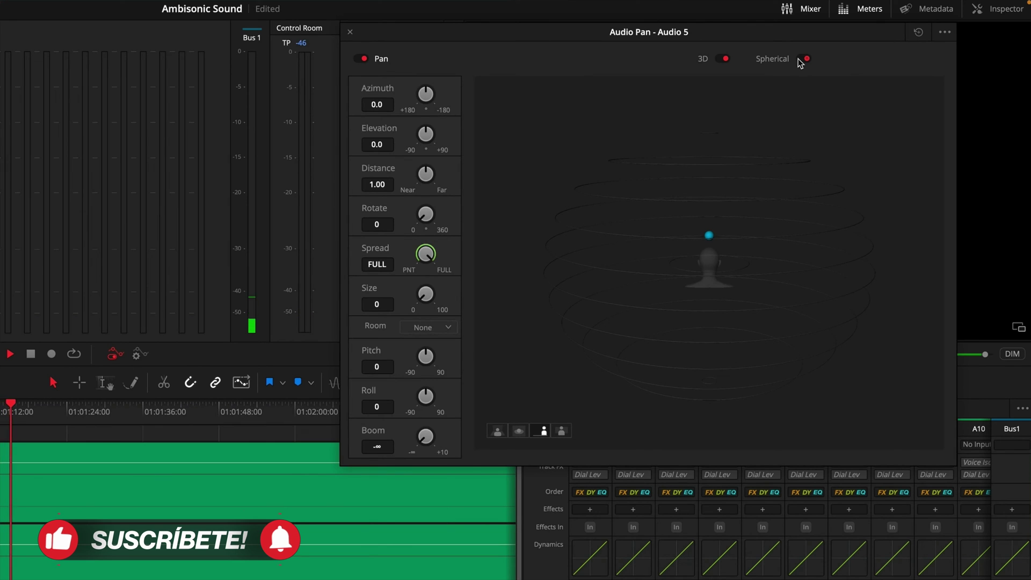
click(498, 431)
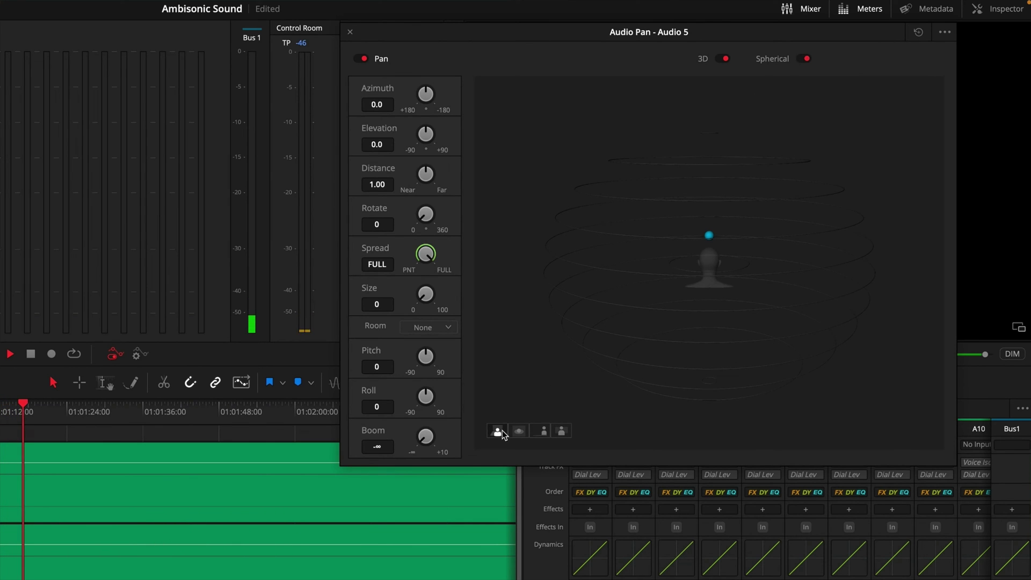
click(515, 432)
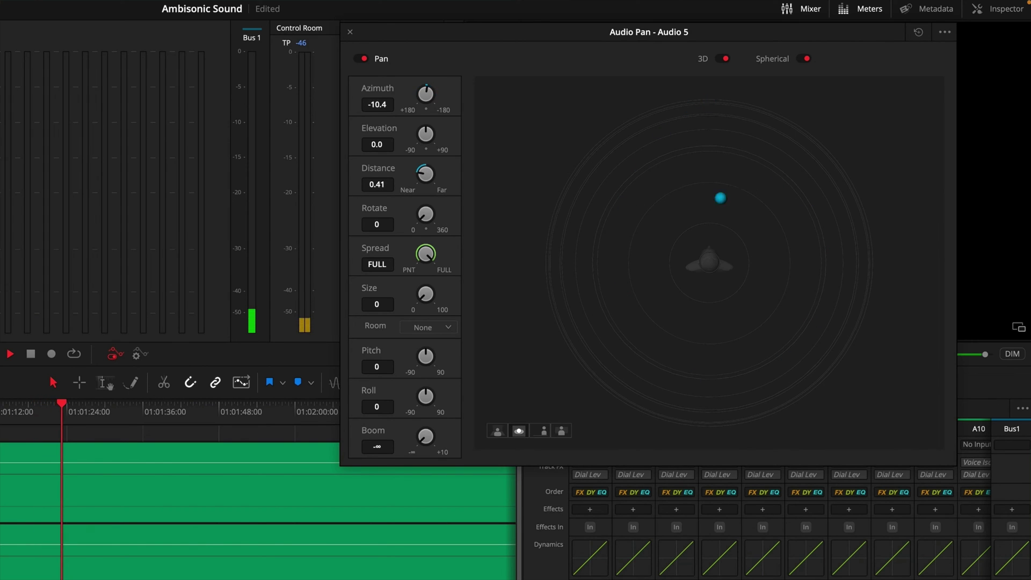
click(544, 434)
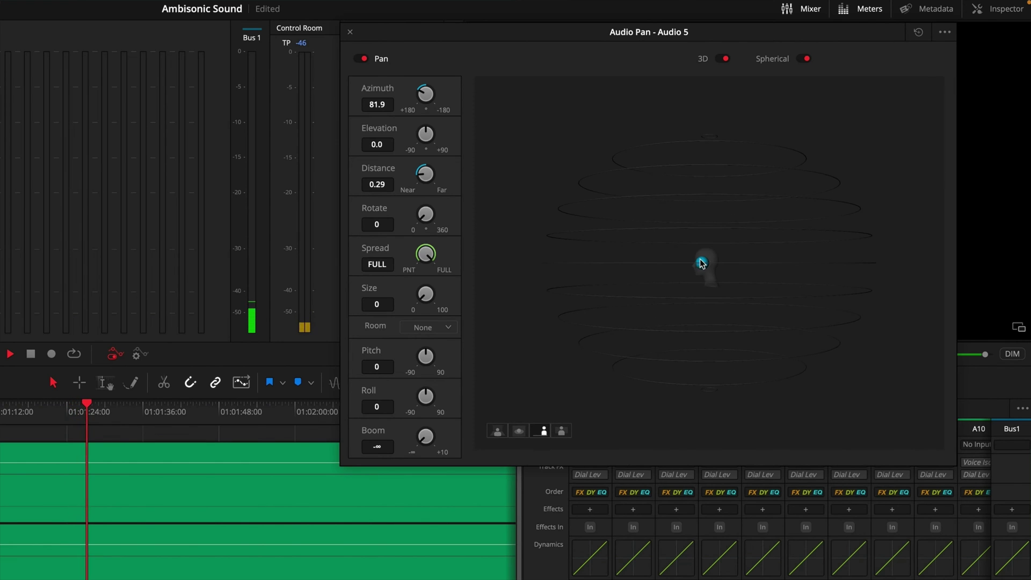
drag(701, 263, 796, 191)
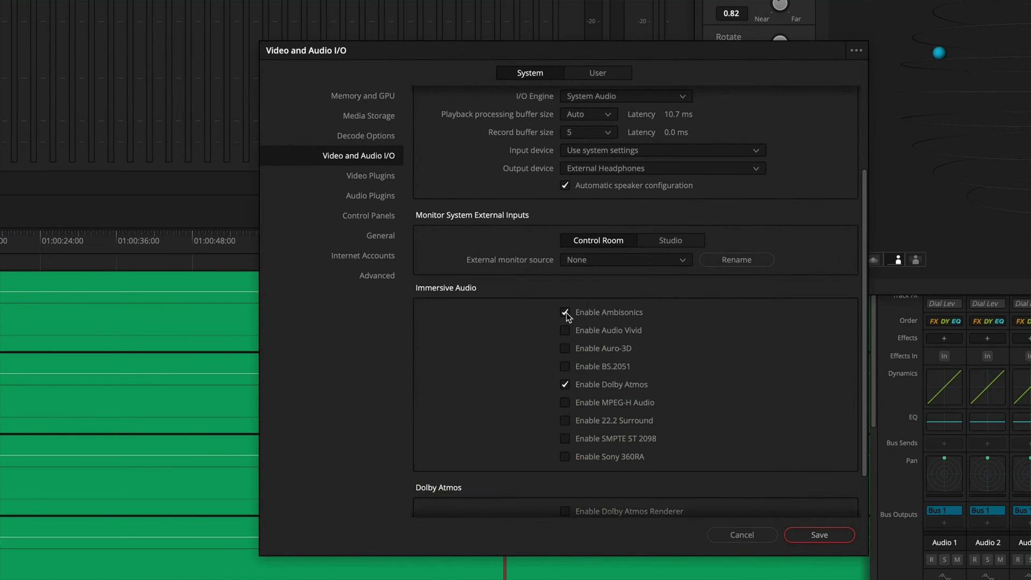
- Save Ambisonics, open Immersive Sound Design, add a 1st Order Ambisonics track, and monitor in Binaural
click(811, 536)
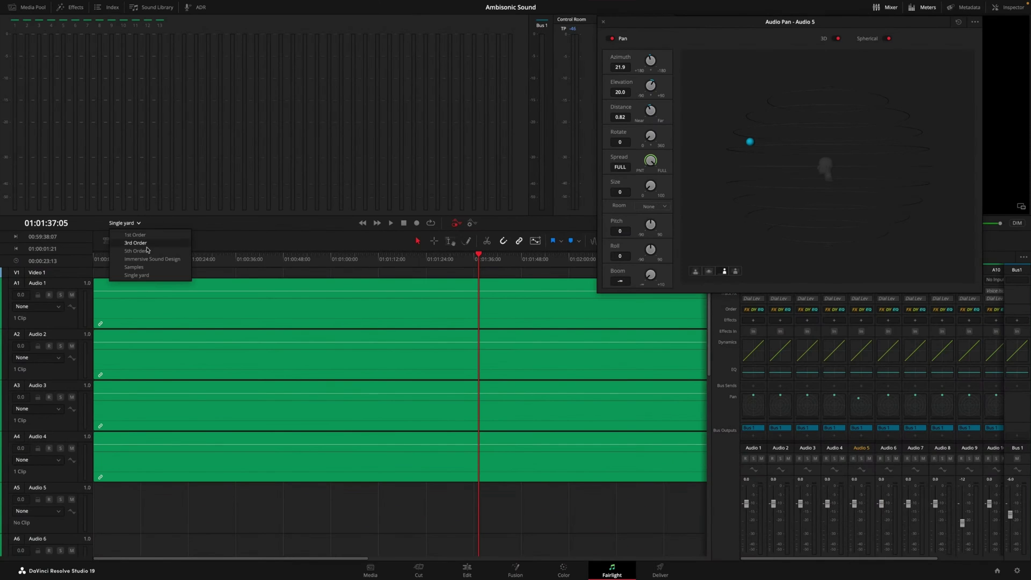
click(151, 259)
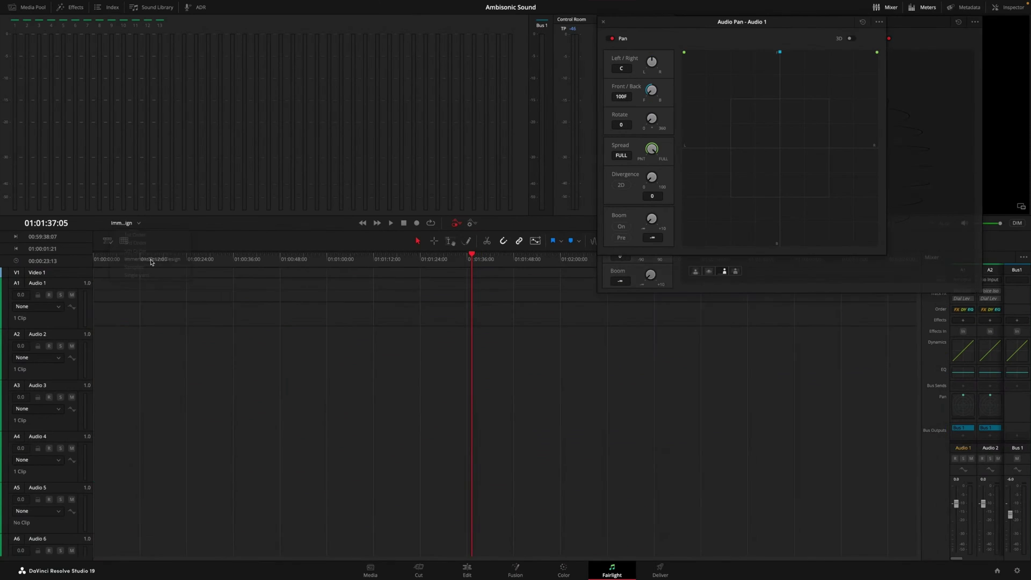
right_click(94, 285)
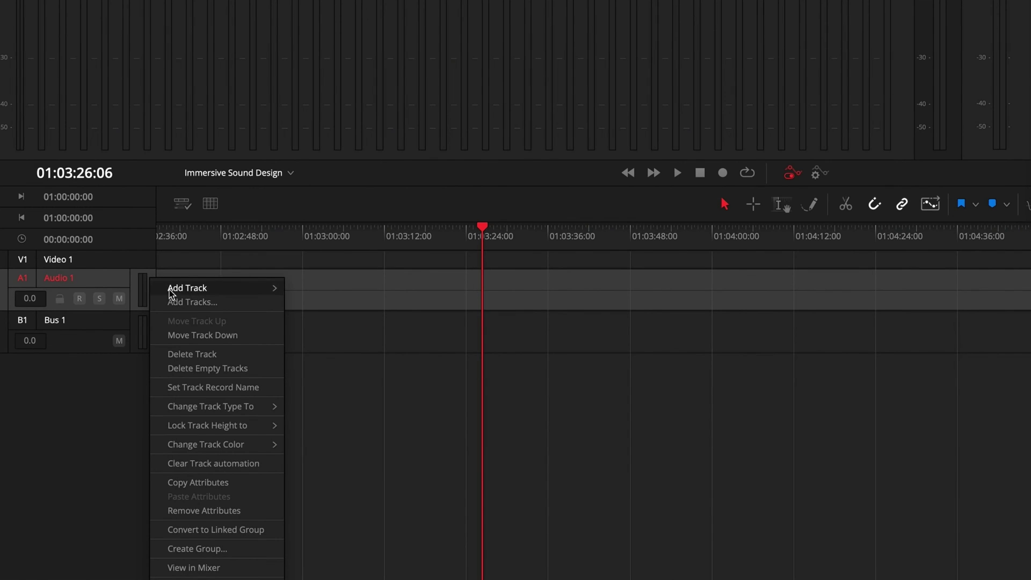
mouse_move(178, 288)
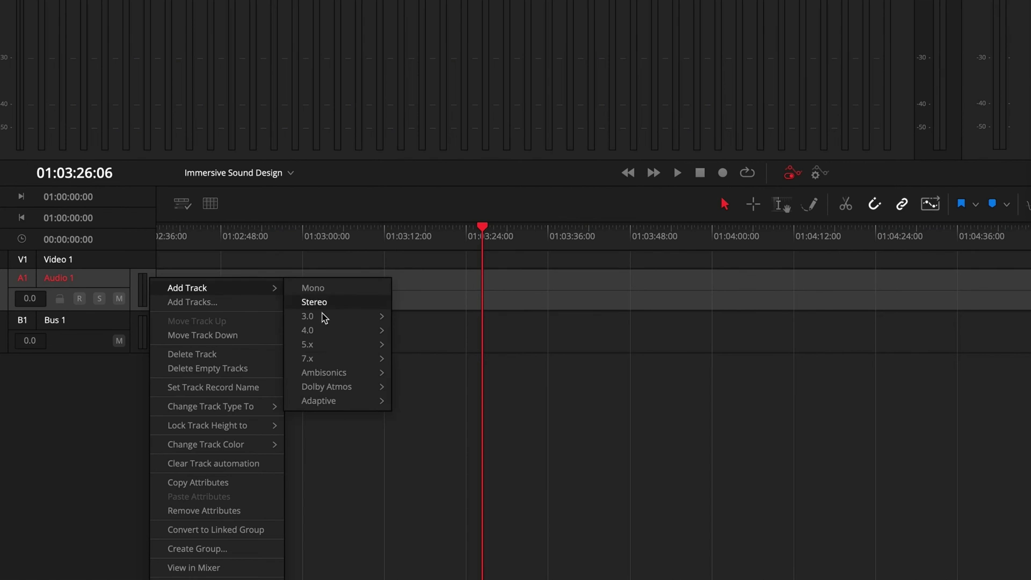
mouse_move(343, 373)
click(404, 374)
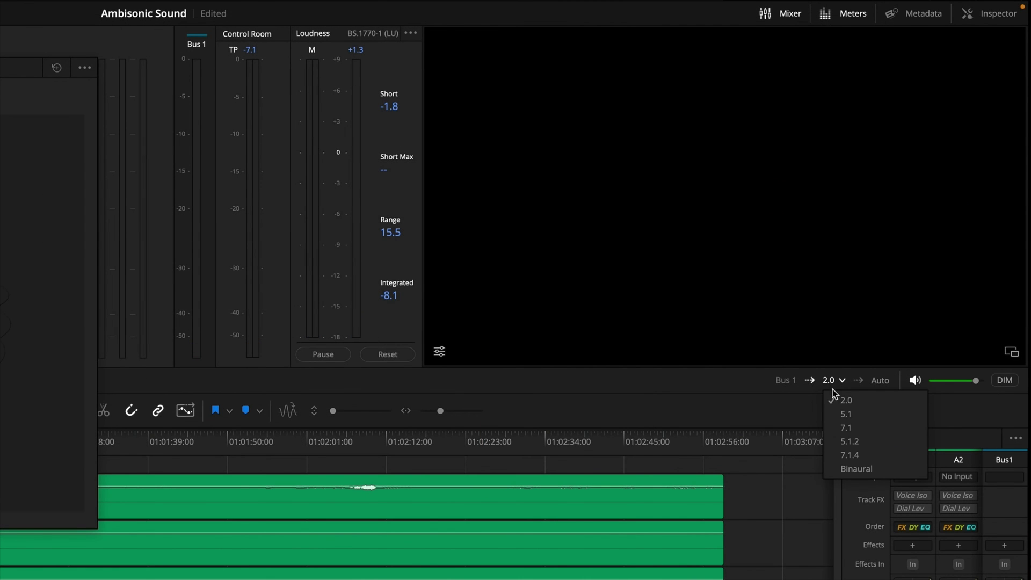
click(829, 465)
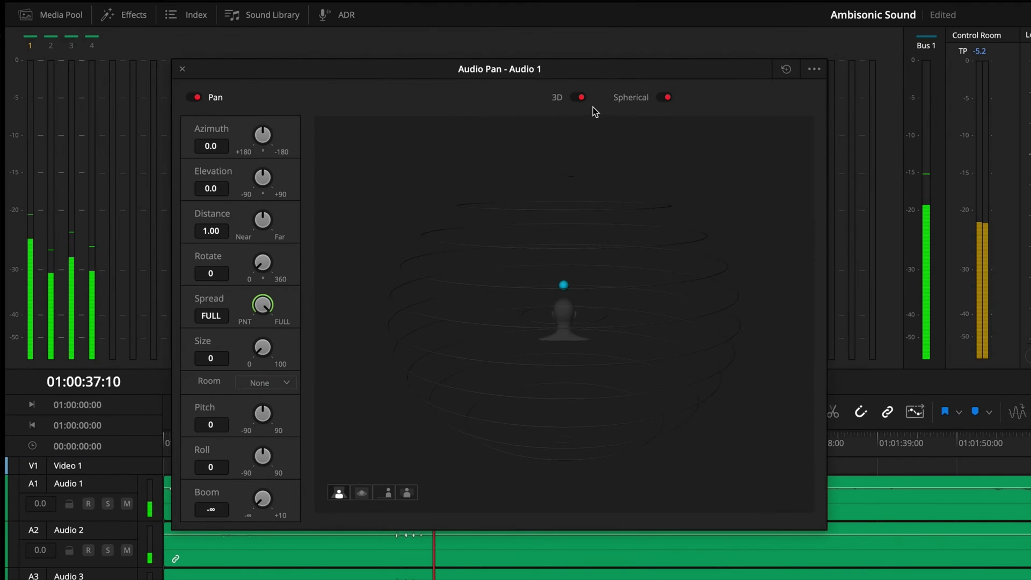
- Switch Audio 1's panner to 2D, pan it toward the front left, then turn 3D back on
click(579, 99)
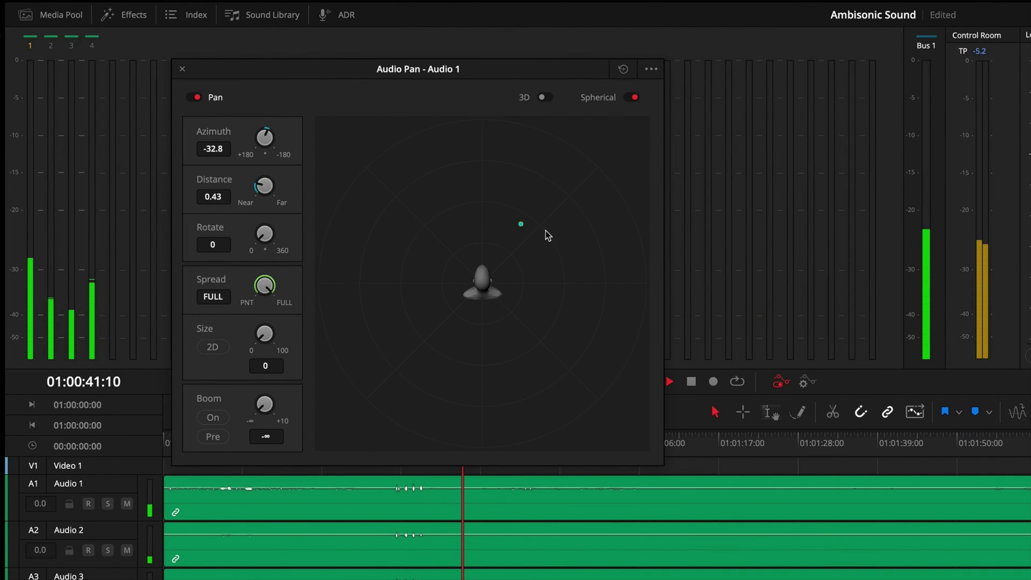
drag(547, 235, 406, 242)
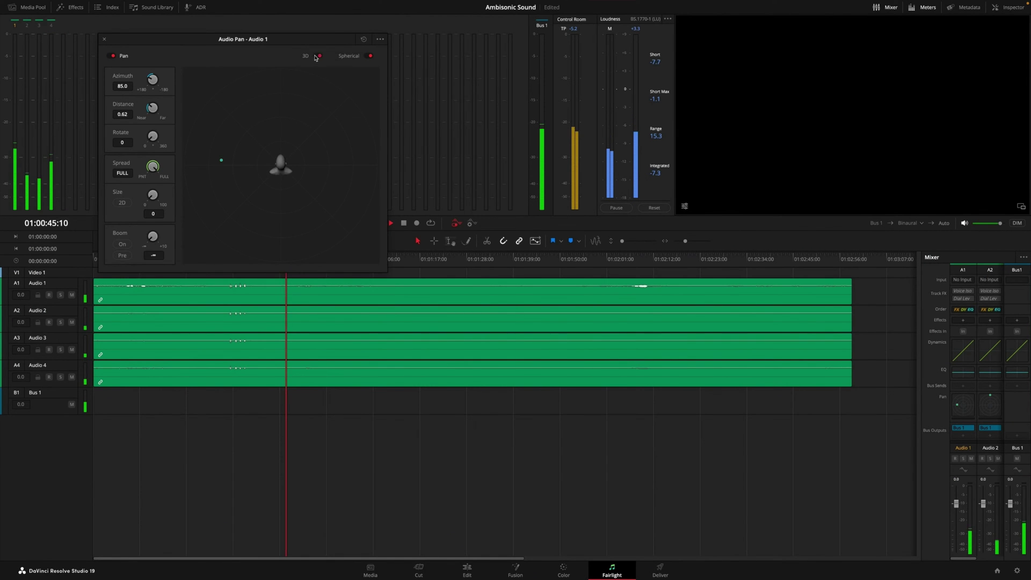
click(318, 56)
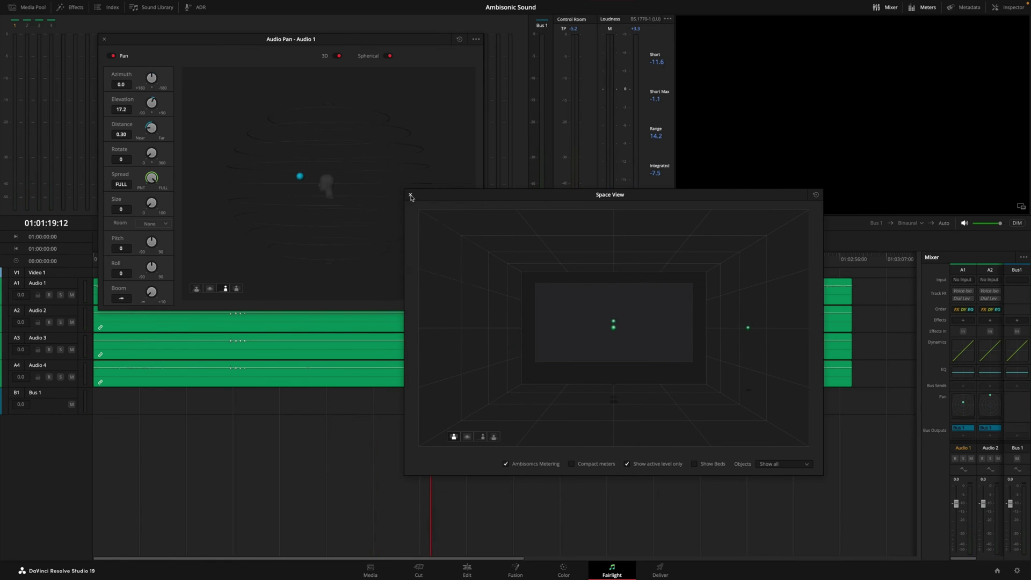
- Close Space View, then turn on 360 Viewer Mapping and the Ambisonics Meter in the viewer
click(410, 195)
click(685, 206)
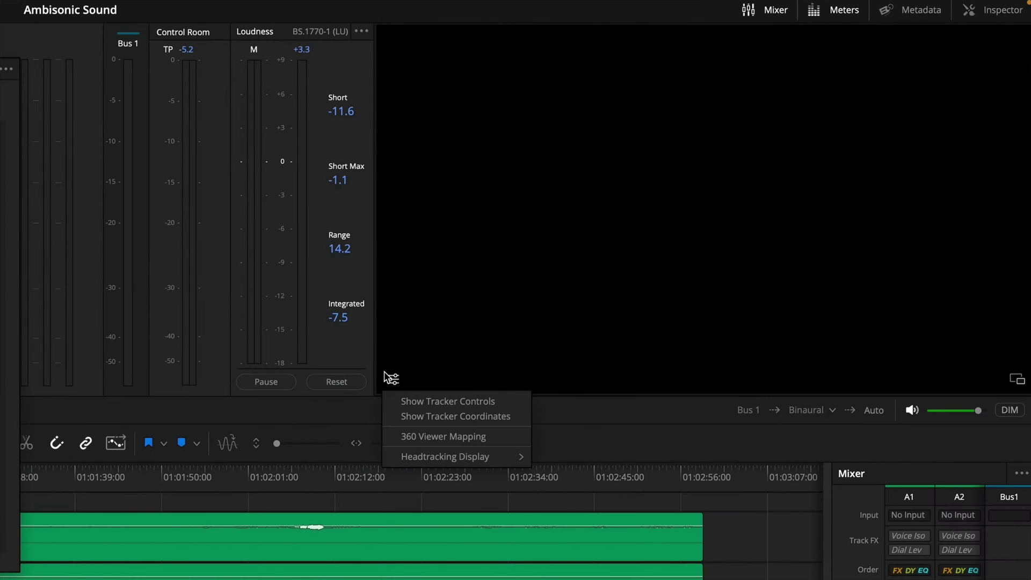
click(399, 435)
mouse_move(473, 458)
click(557, 458)
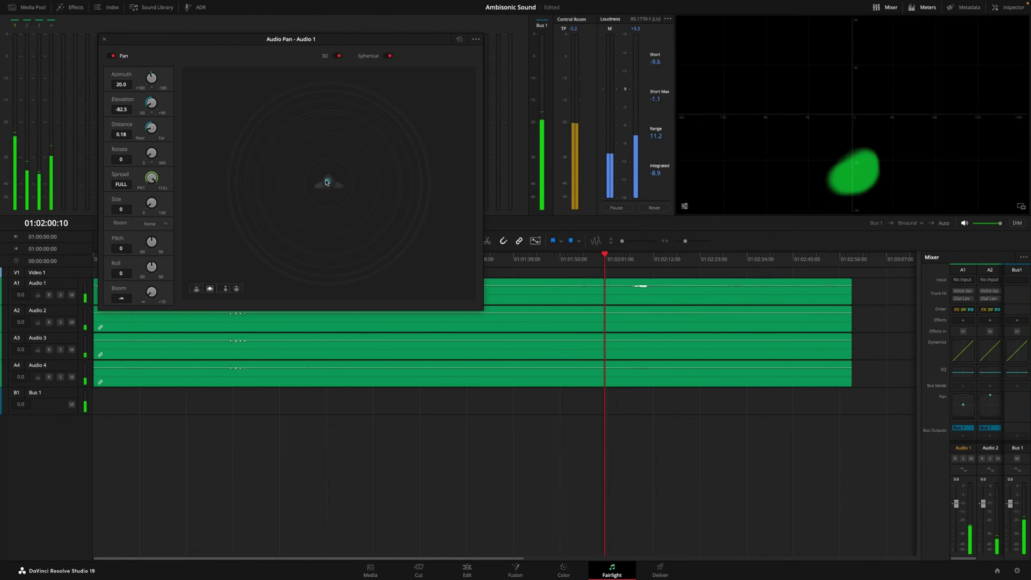
- Set Headtracking Display to Show Torso and start playback
click(685, 206)
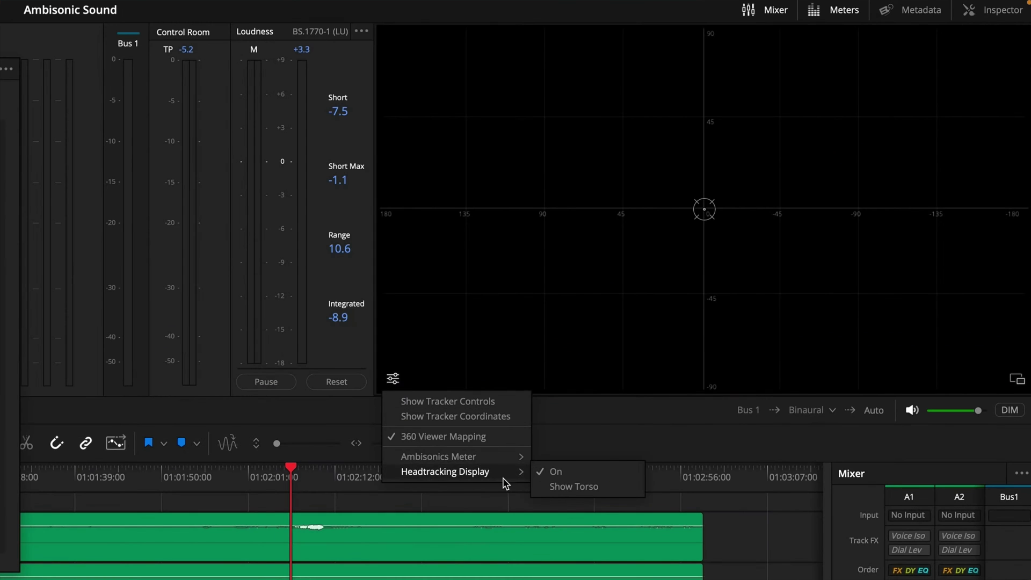
click(573, 486)
key(space)
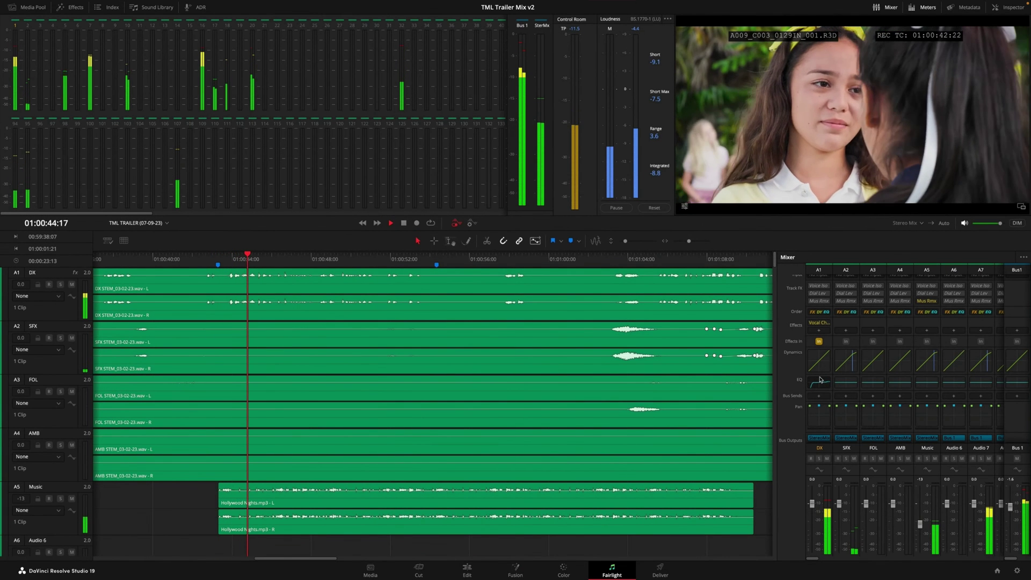
- Give the DX EQ's Band 1 low cut a slope of 12 and lower its frequency to 67 Hz
click(820, 379)
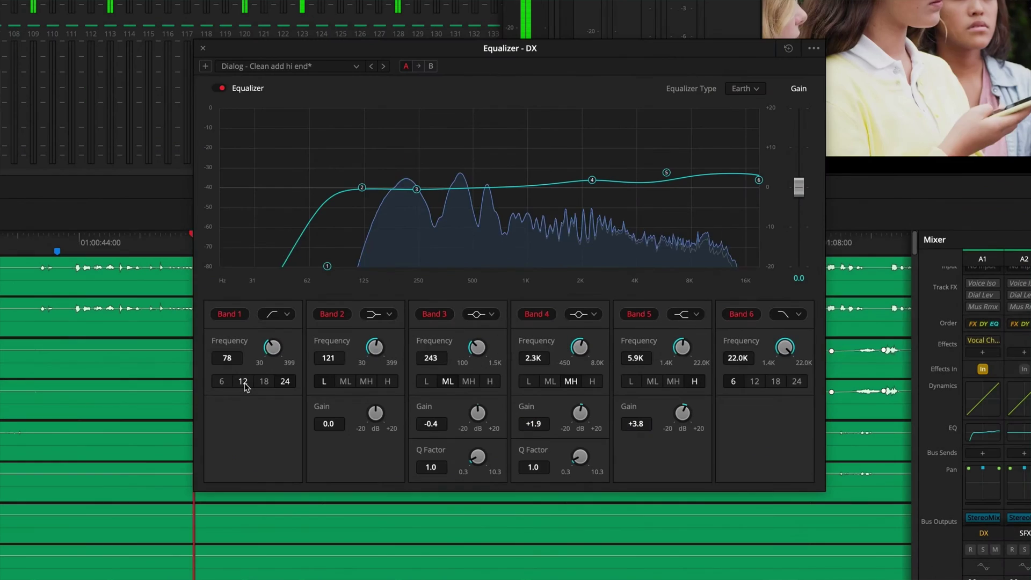
click(339, 350)
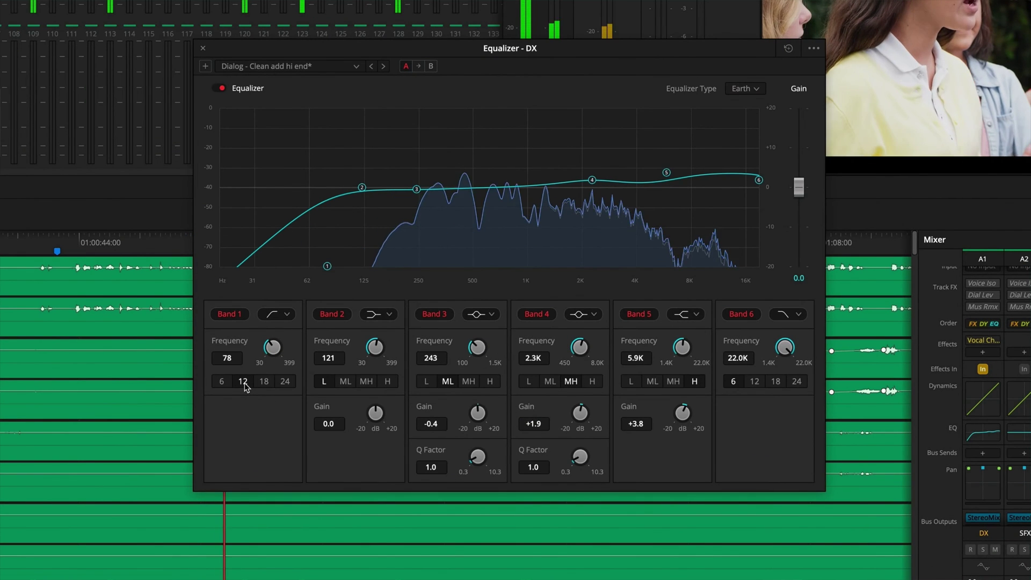
drag(272, 348, 259, 356)
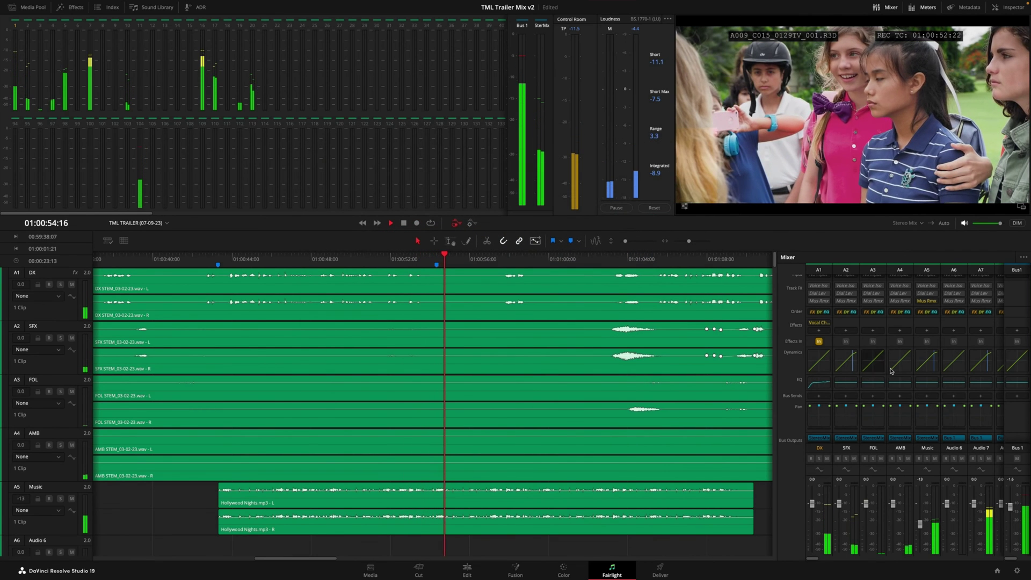
- Turn on sidechain for the Music compressor and choose DX as the source
double_click(927, 361)
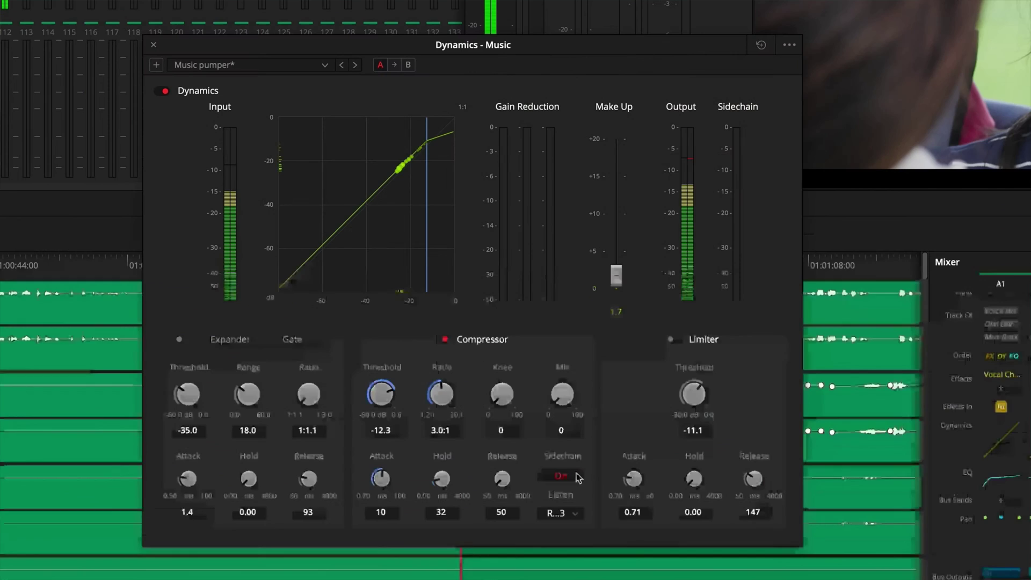
click(563, 381)
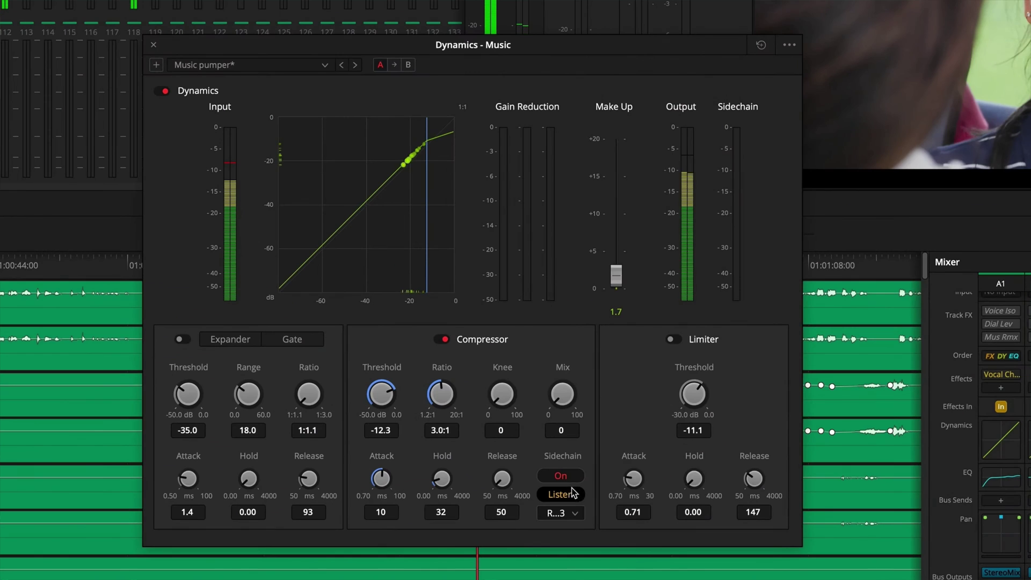
click(577, 515)
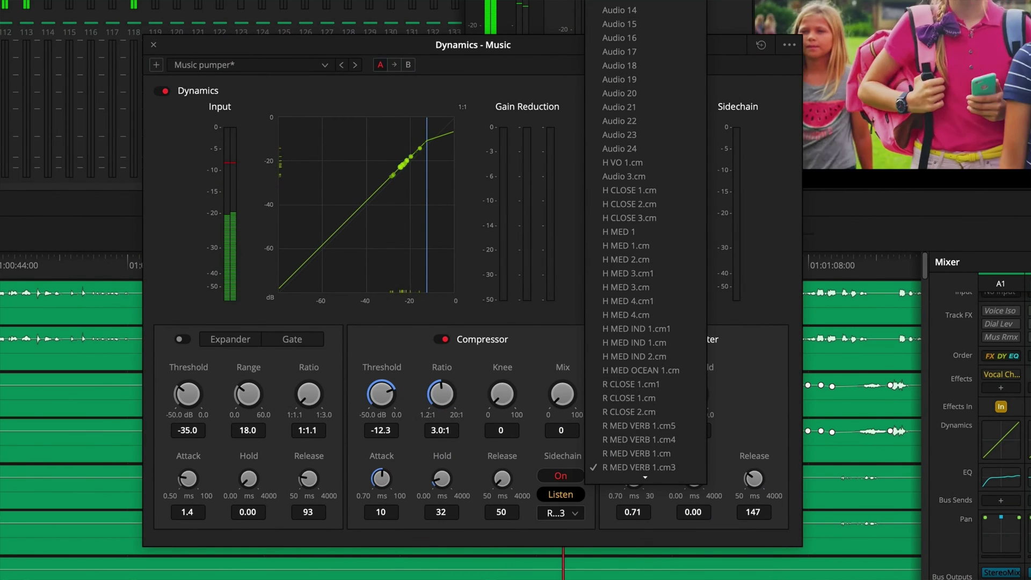
click(623, 108)
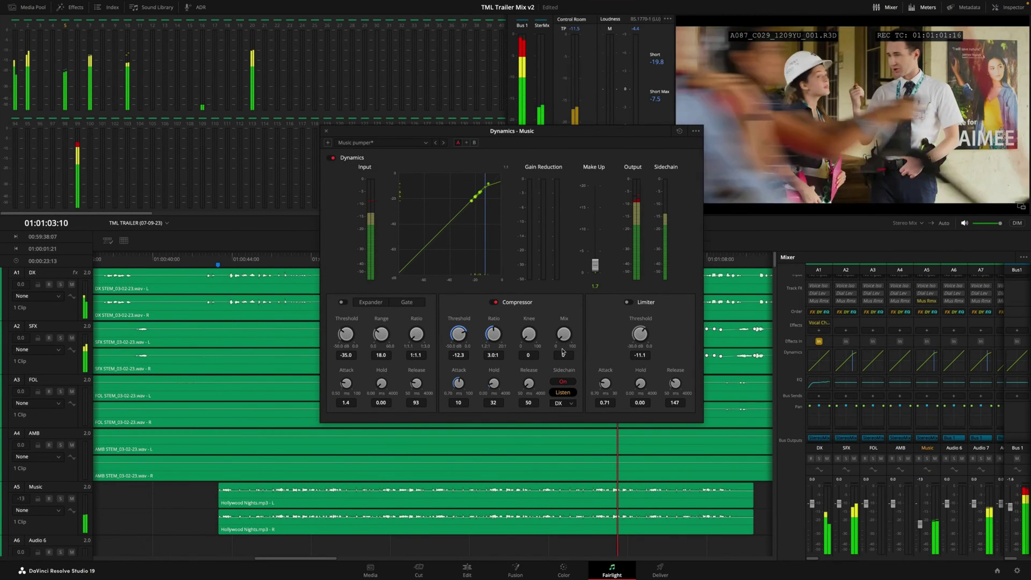